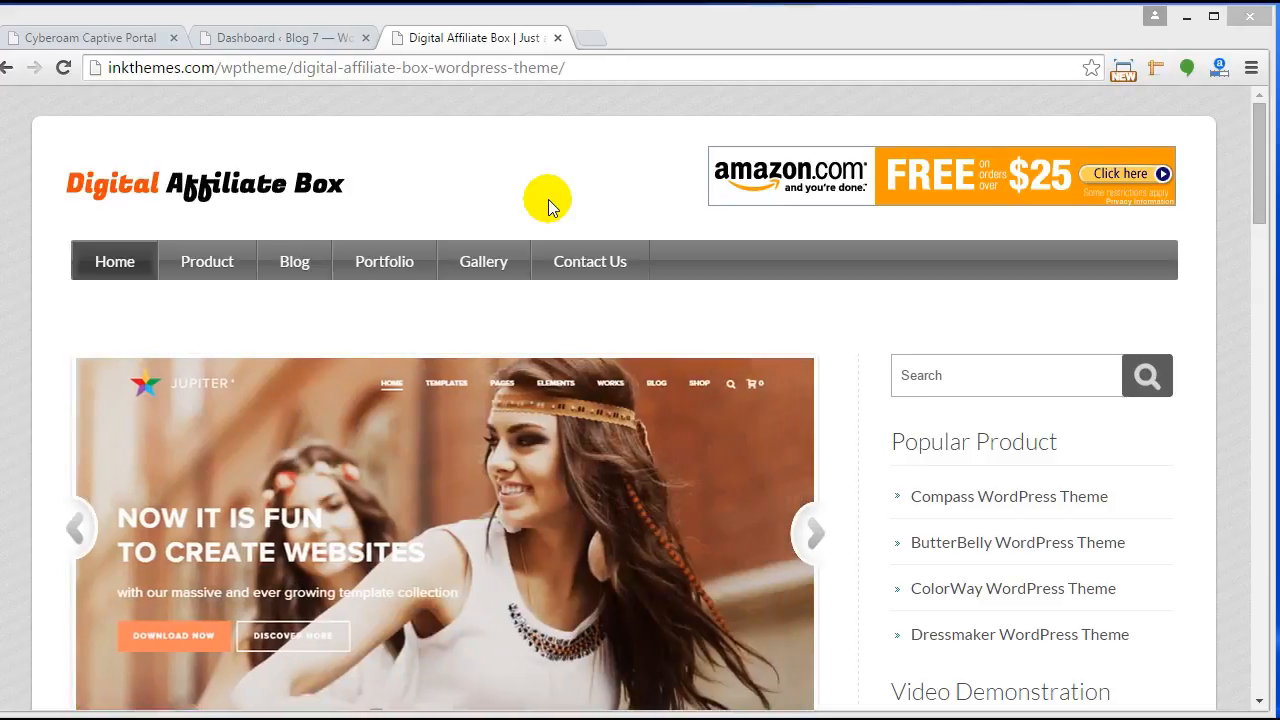
# - Scroll up and down through the current page to review its content
pyautogui.scroll(-20, 540, 210)
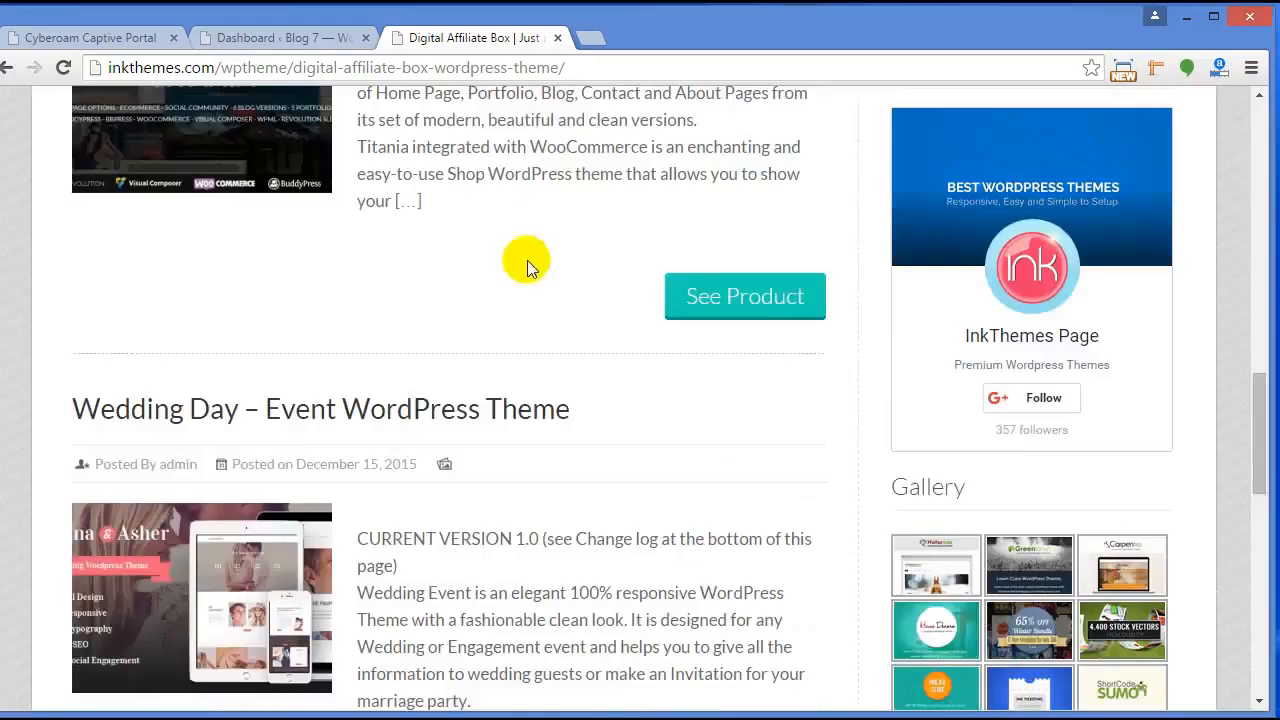
pyautogui.scroll(-5, 522, 316)
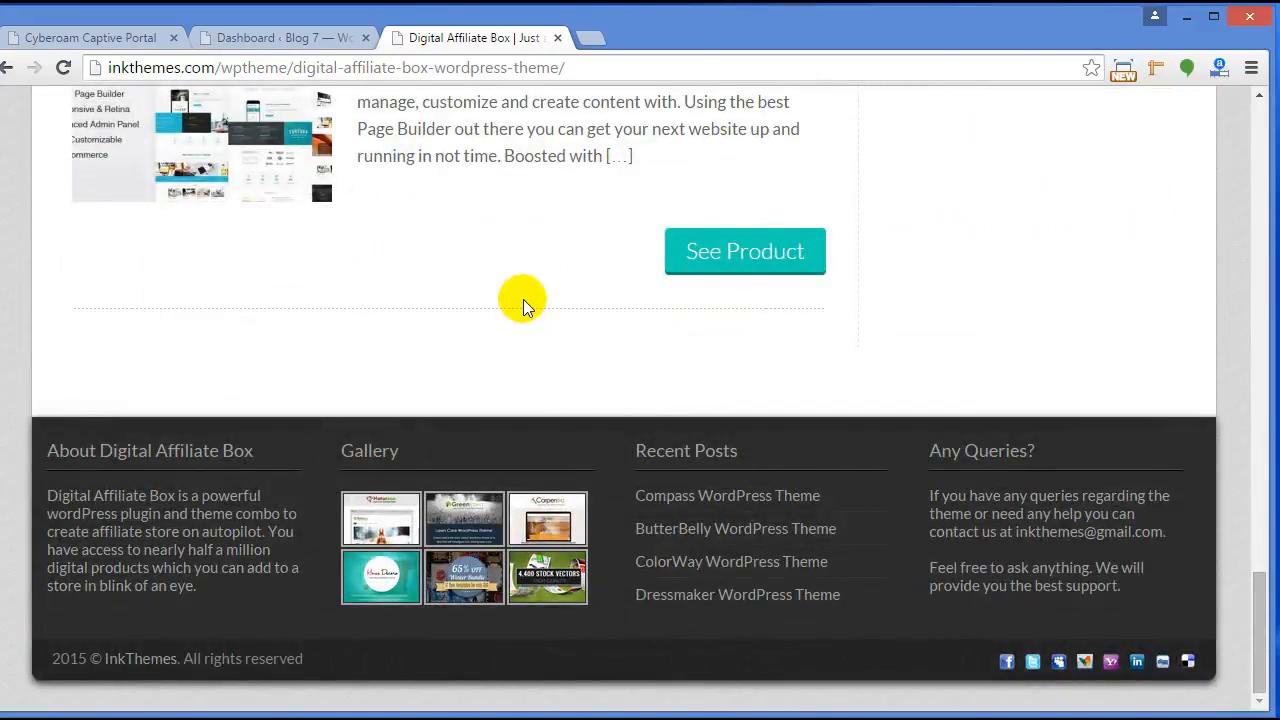
pyautogui.scroll(4, 522, 303)
pyautogui.scroll(10, 523, 299)
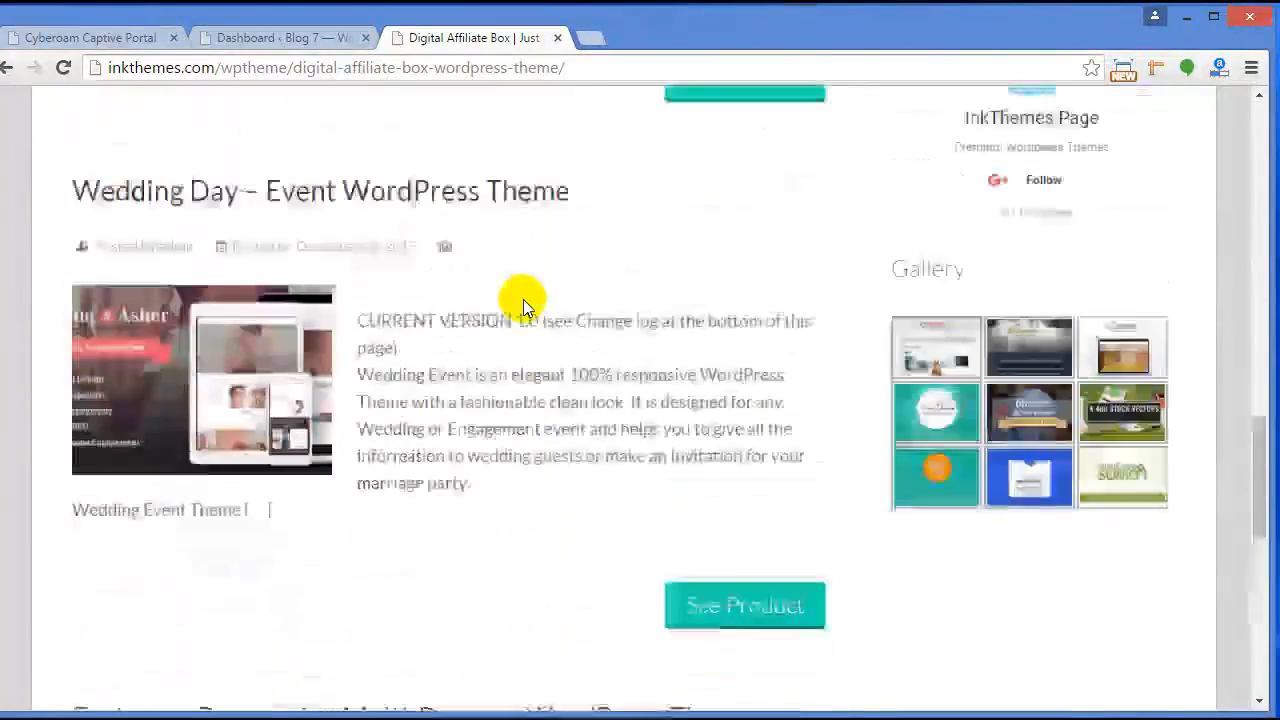
pyautogui.scroll(6, 523, 299)
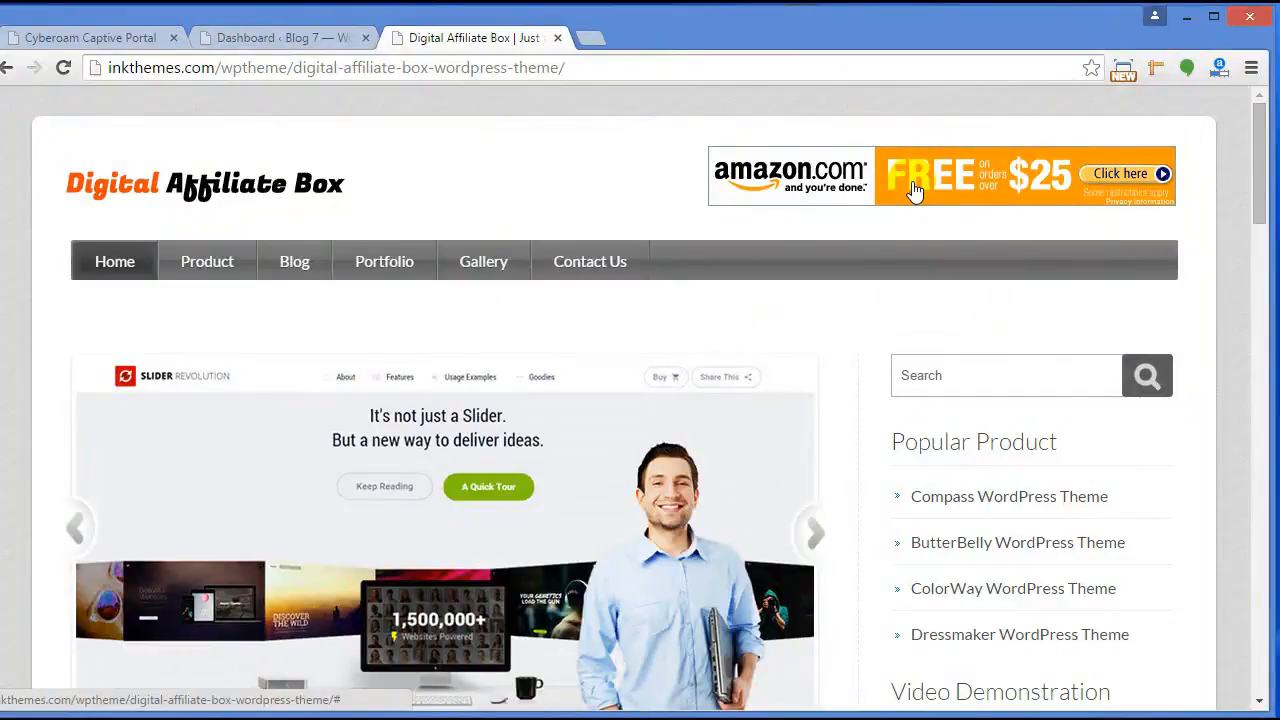
pyautogui.scroll(-1, 855, 352)
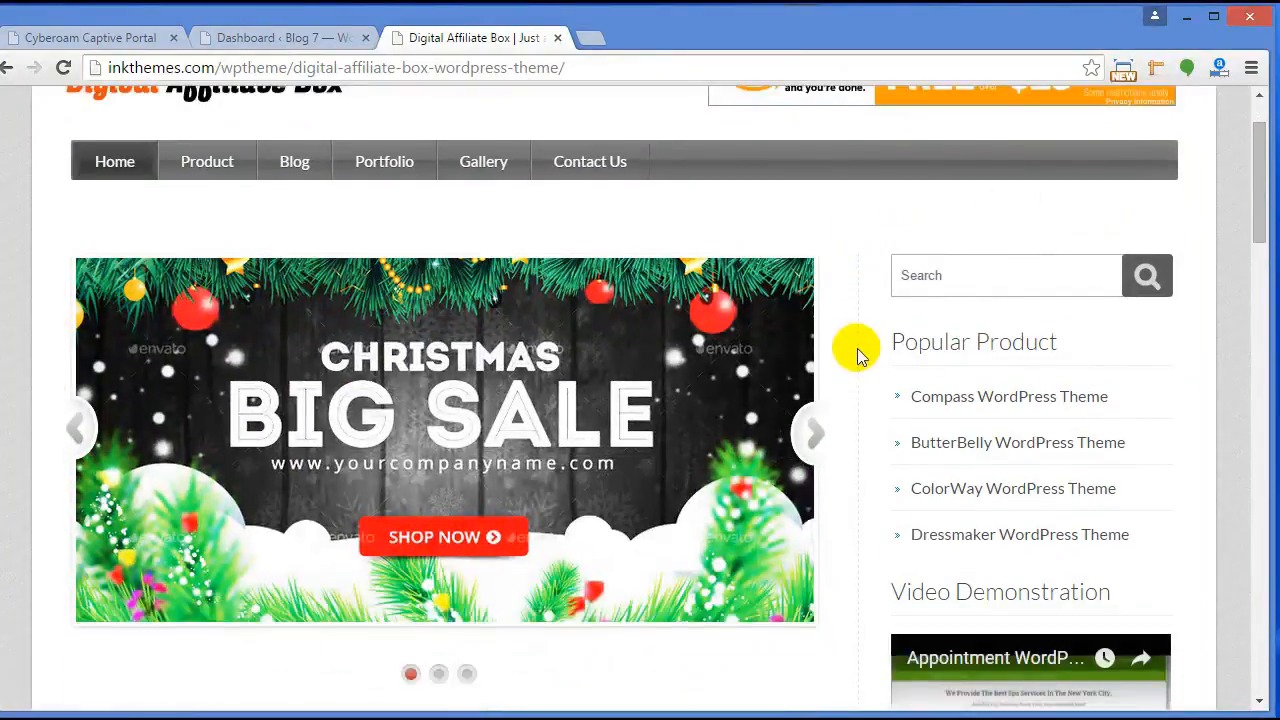
pyautogui.scroll(-1, 857, 352)
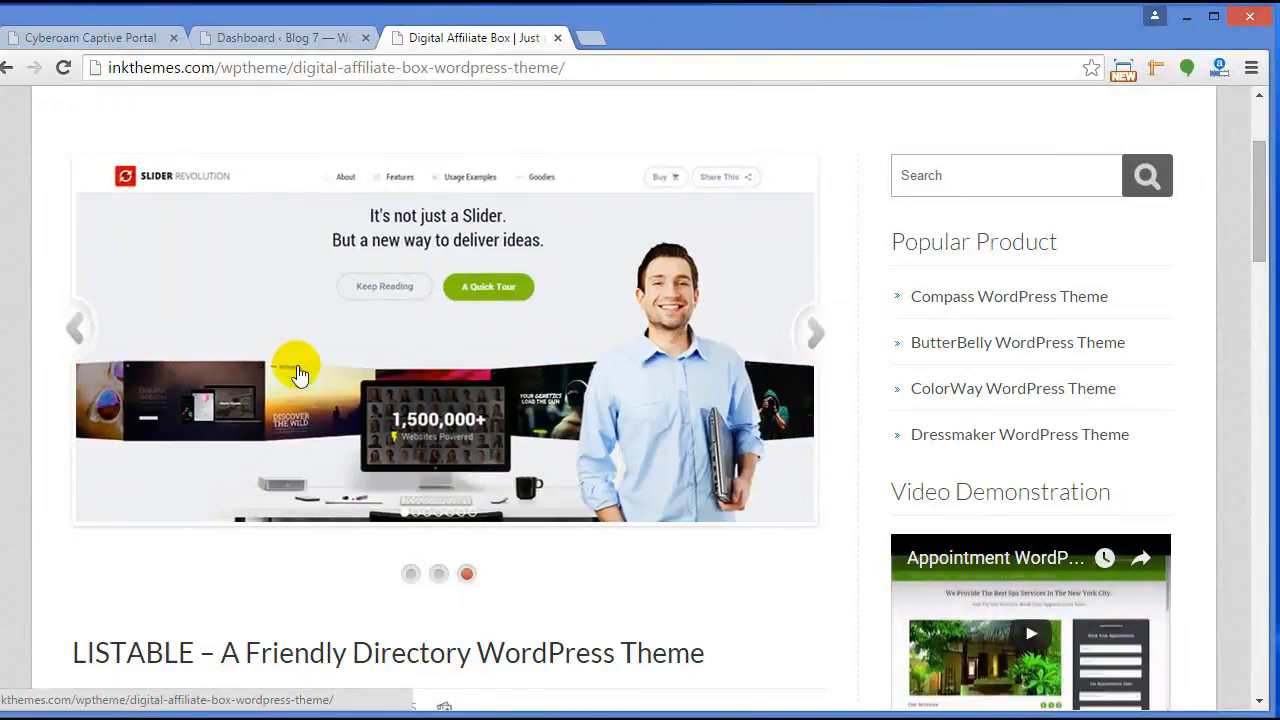
pyautogui.scroll(-7, 300, 370)
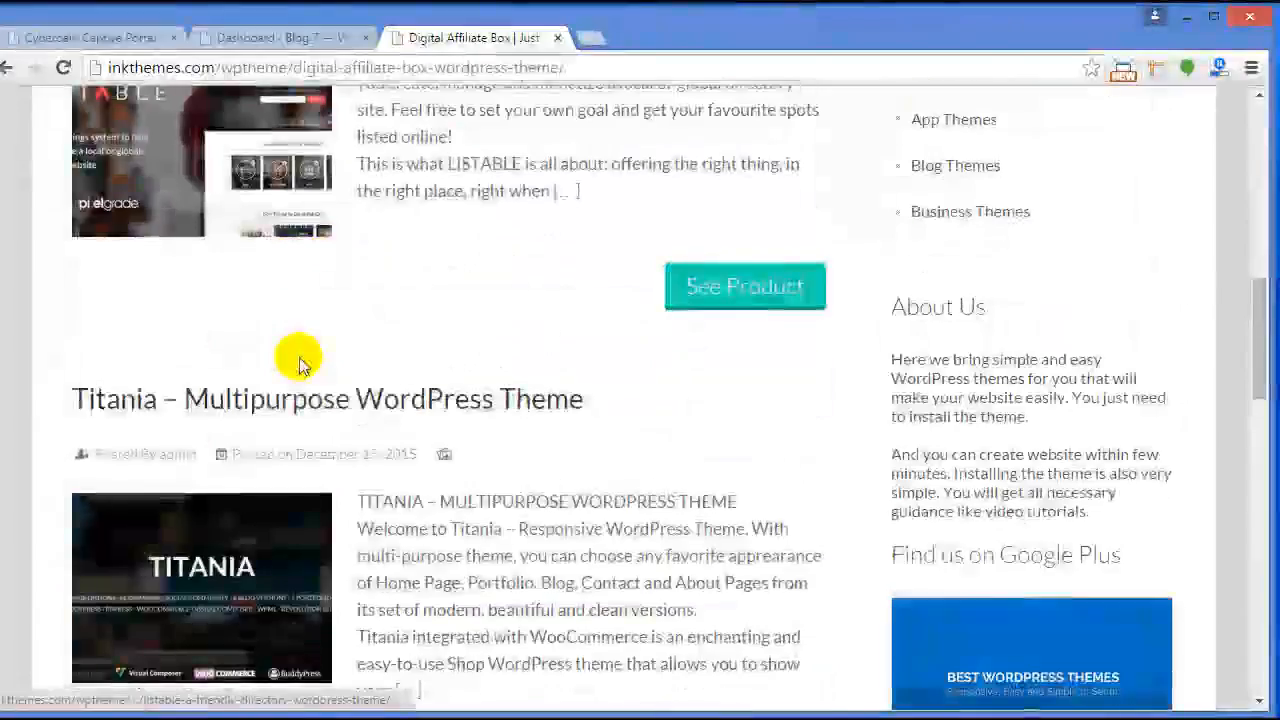
pyautogui.scroll(-2, 300, 365)
pyautogui.scroll(-6, 300, 360)
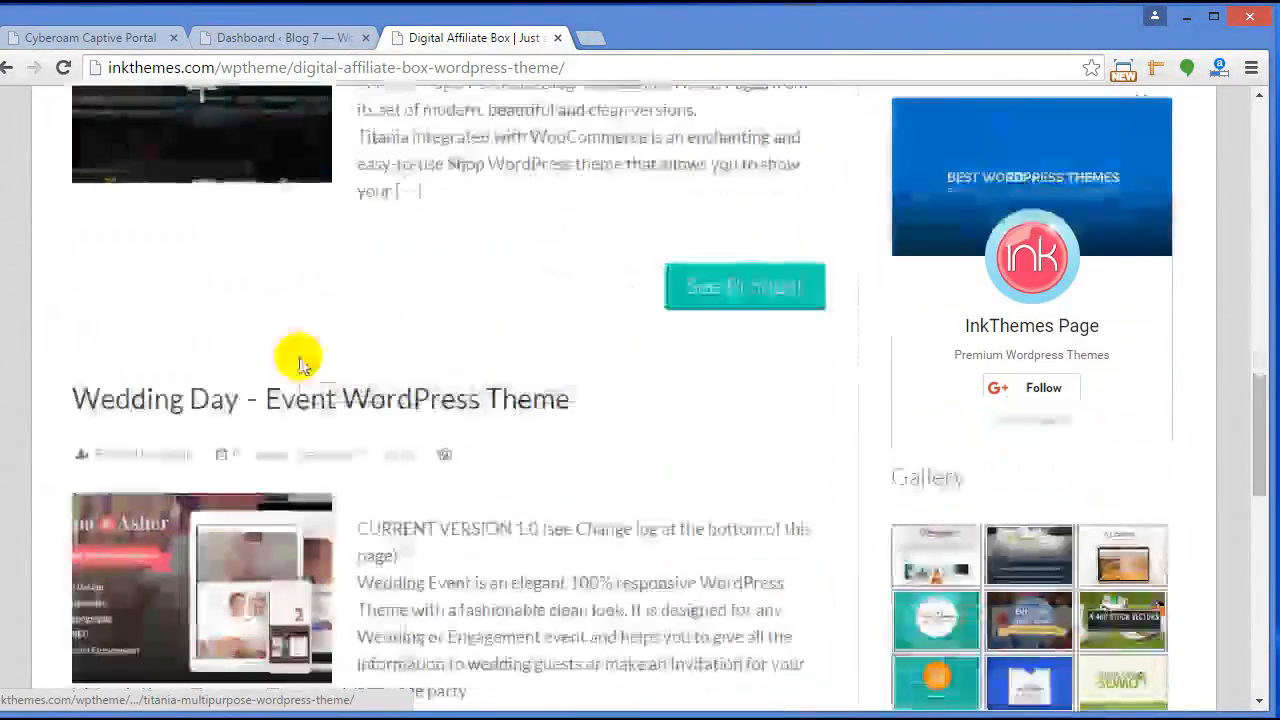
pyautogui.scroll(6, 300, 357)
pyautogui.scroll(6, 300, 357)
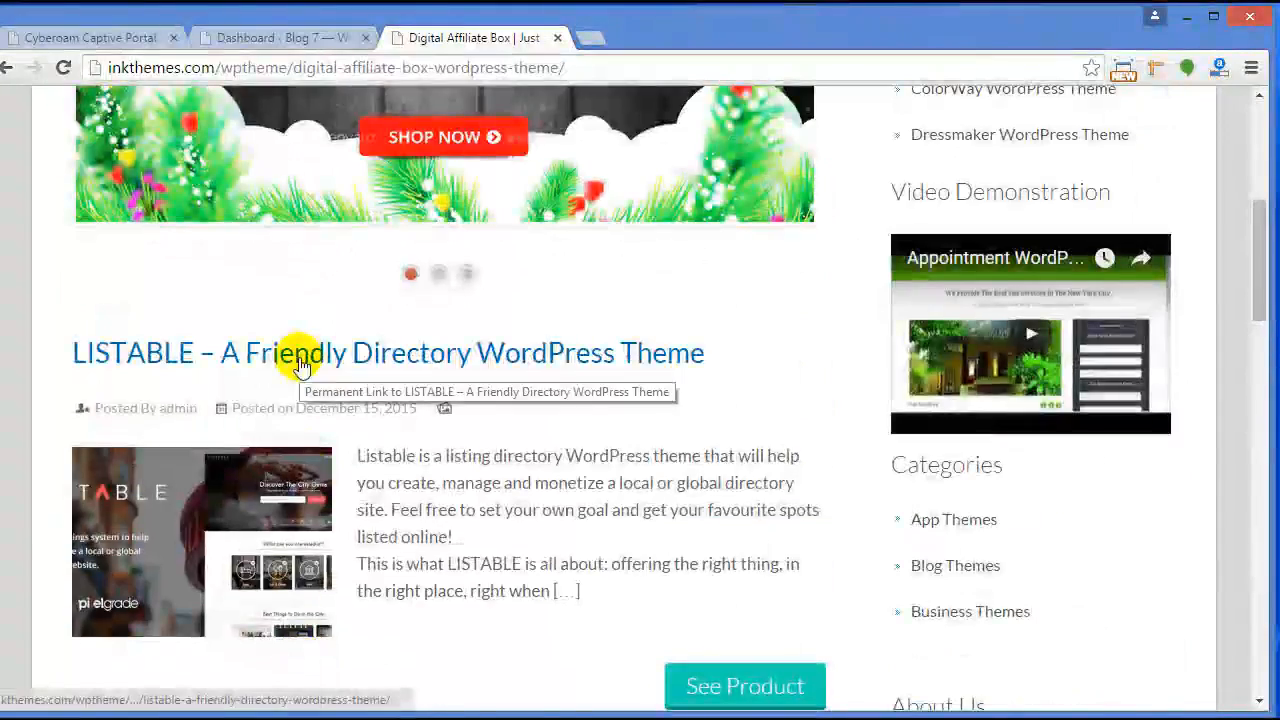
pyautogui.scroll(-1, 300, 363)
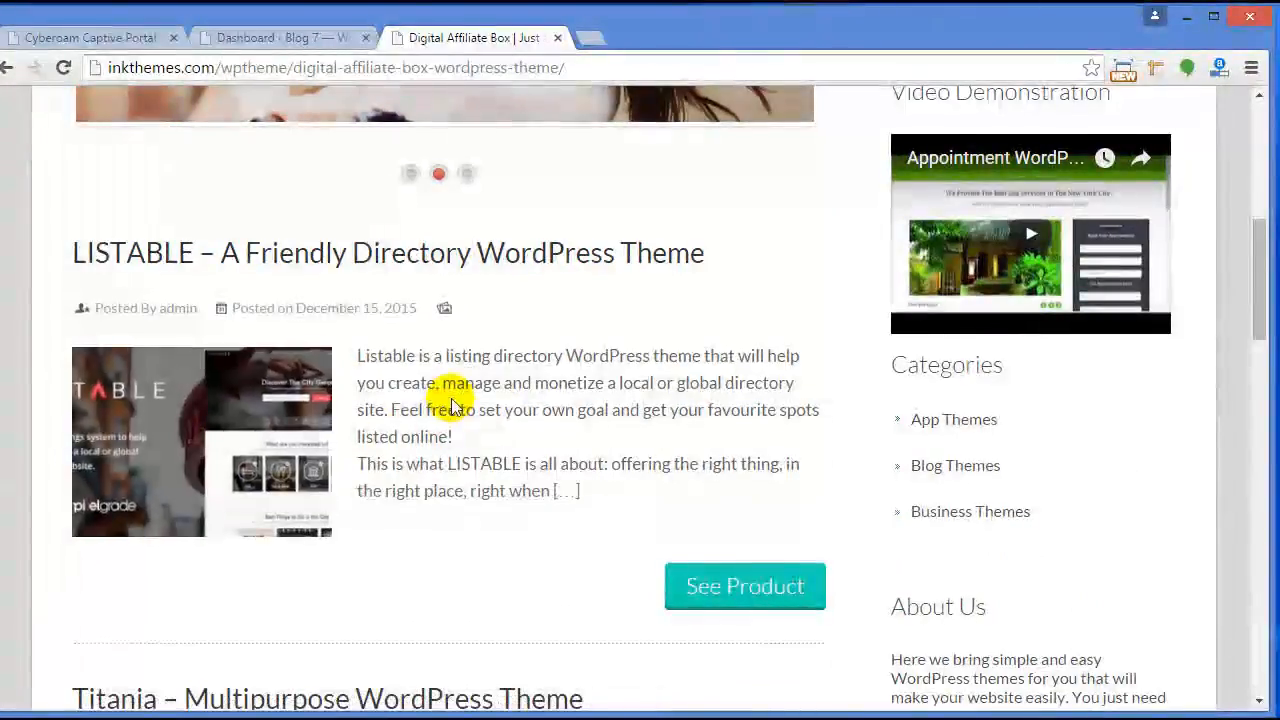
pyautogui.scroll(-2, 547, 303)
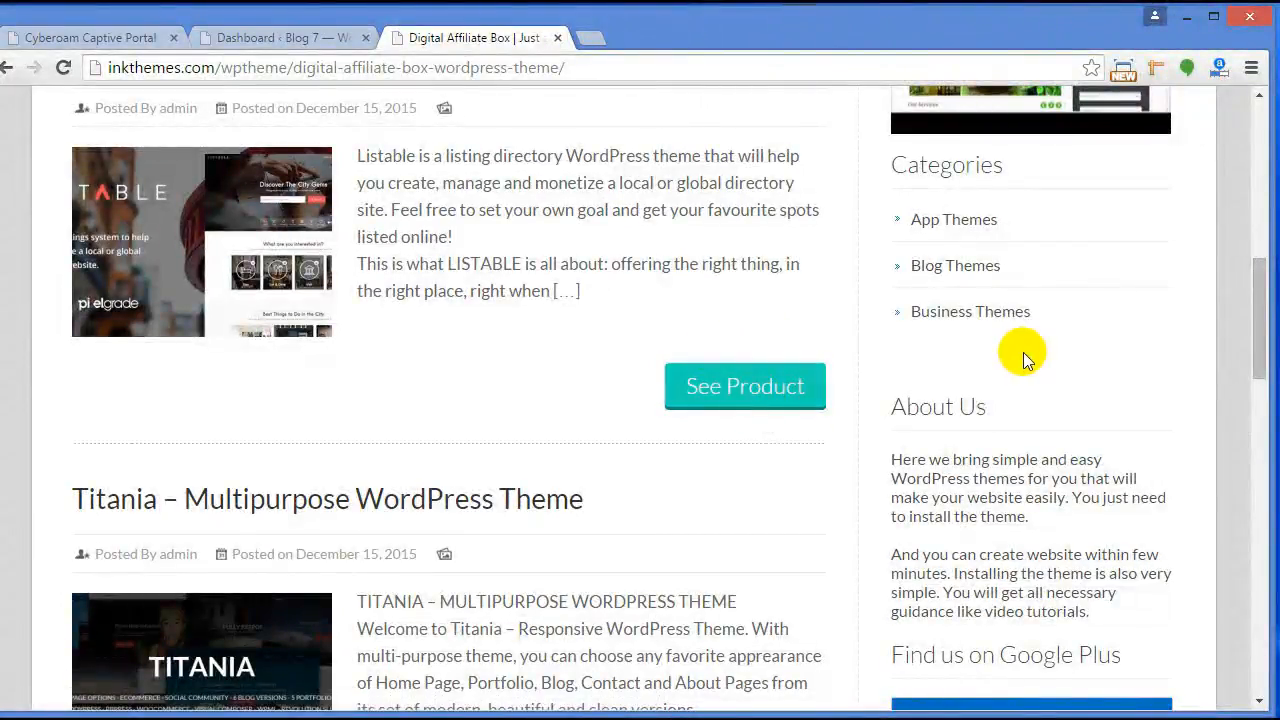
pyautogui.scroll(-4, 1023, 352)
pyautogui.scroll(7, 1020, 345)
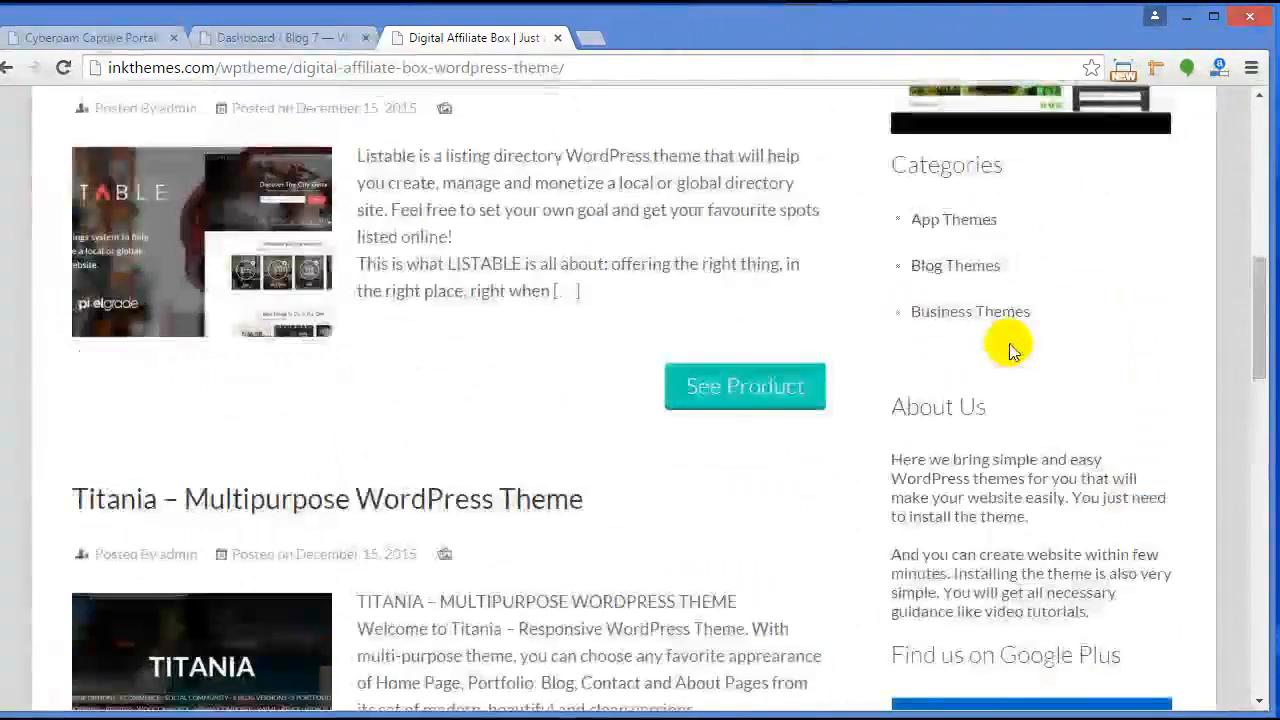
pyautogui.scroll(-8, 1010, 350)
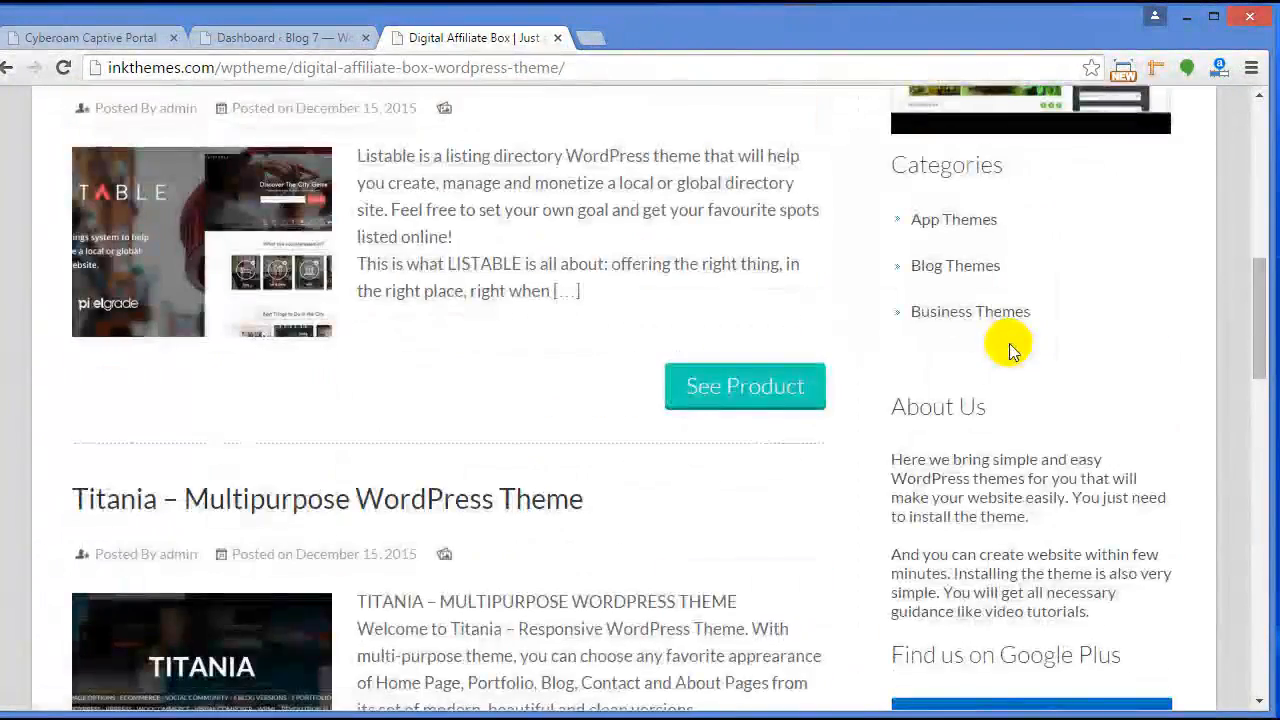
pyautogui.scroll(-8, 1009, 350)
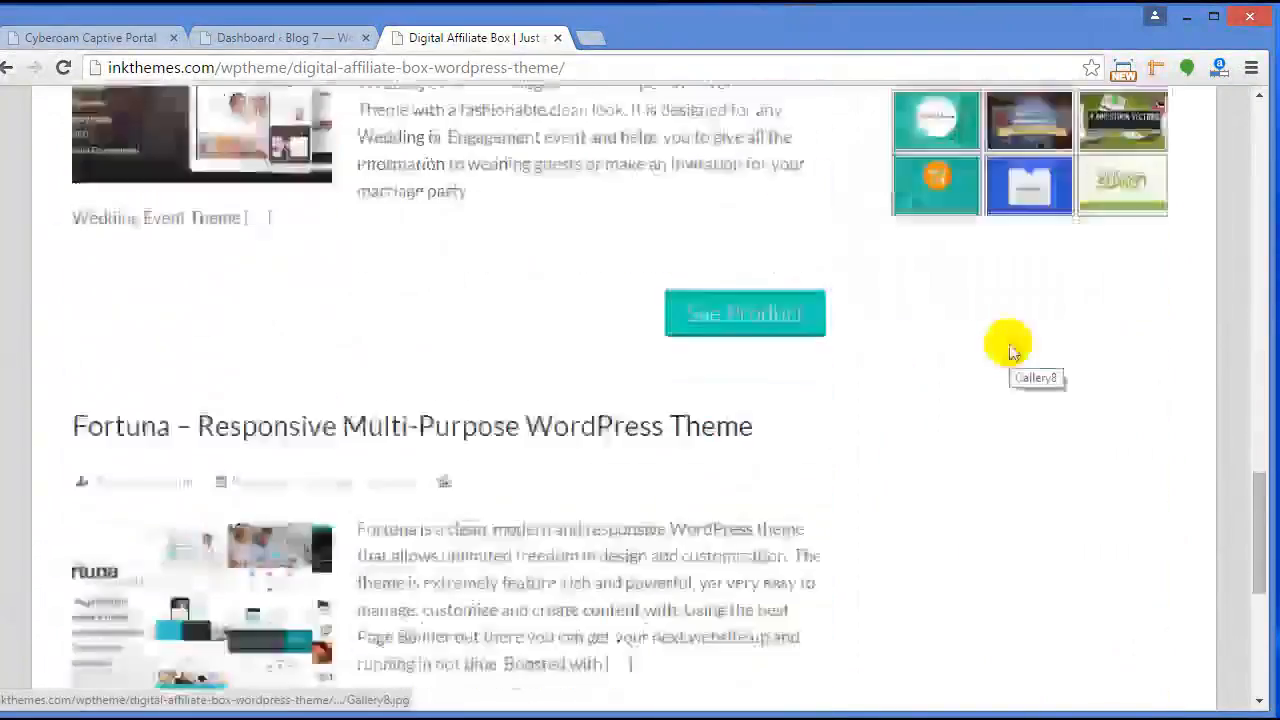
pyautogui.scroll(-3, 1010, 350)
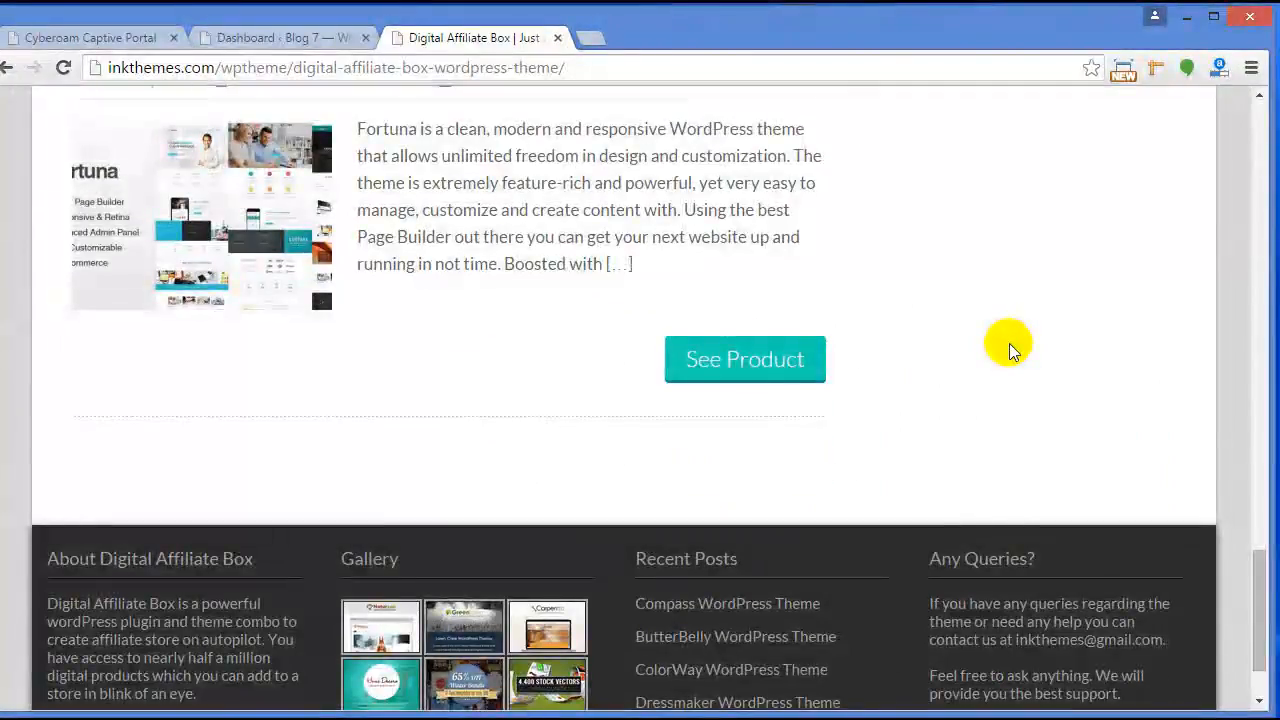
pyautogui.scroll(-1, 1008, 348)
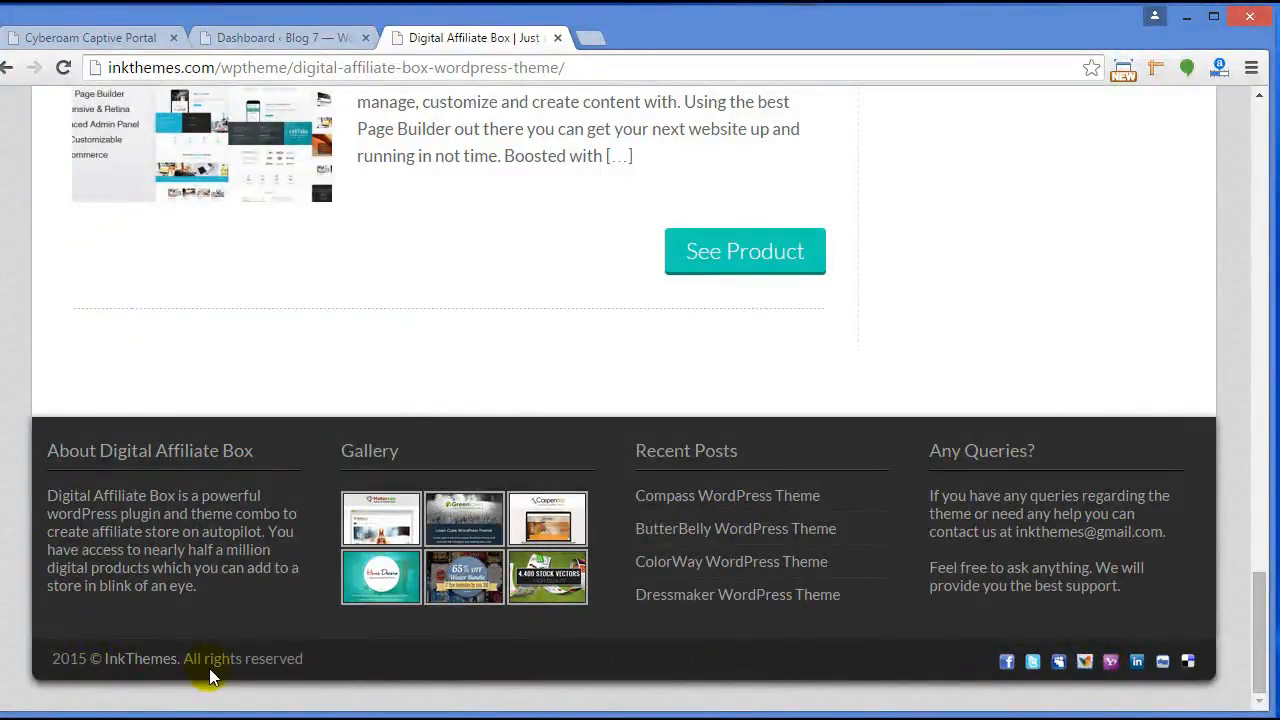
pyautogui.scroll(20, 557, 428)
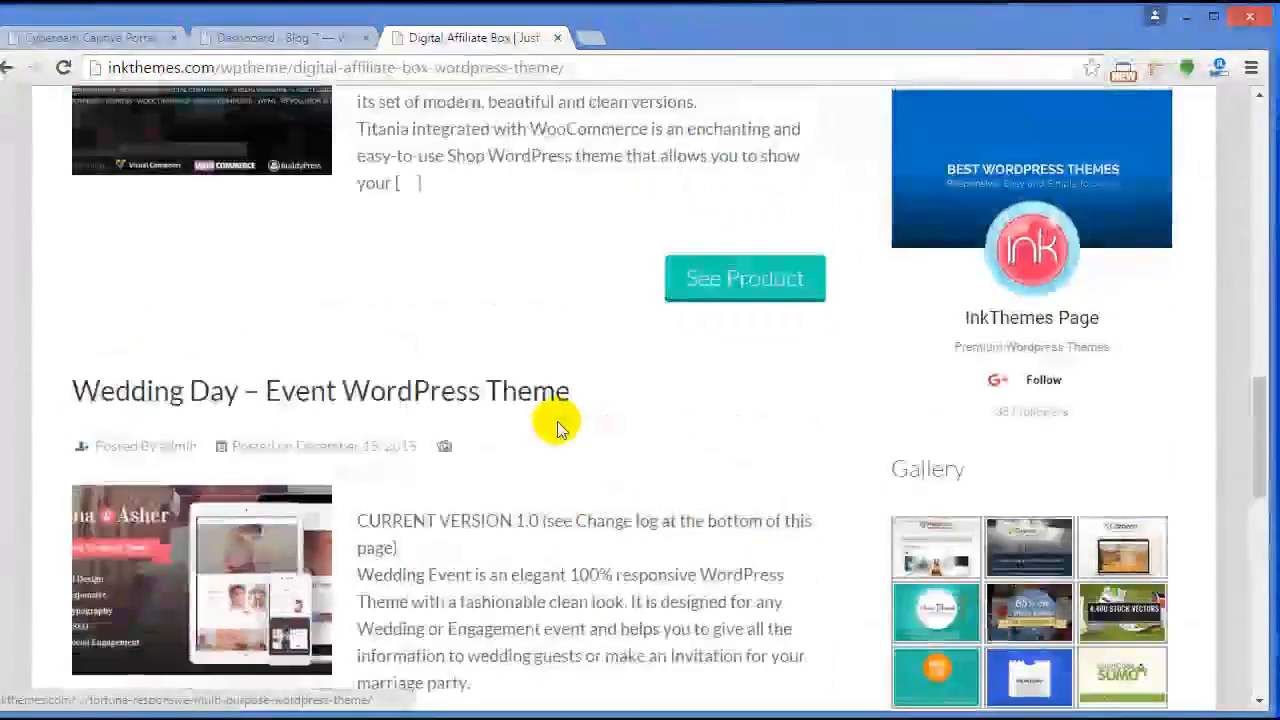
pyautogui.scroll(3, 558, 428)
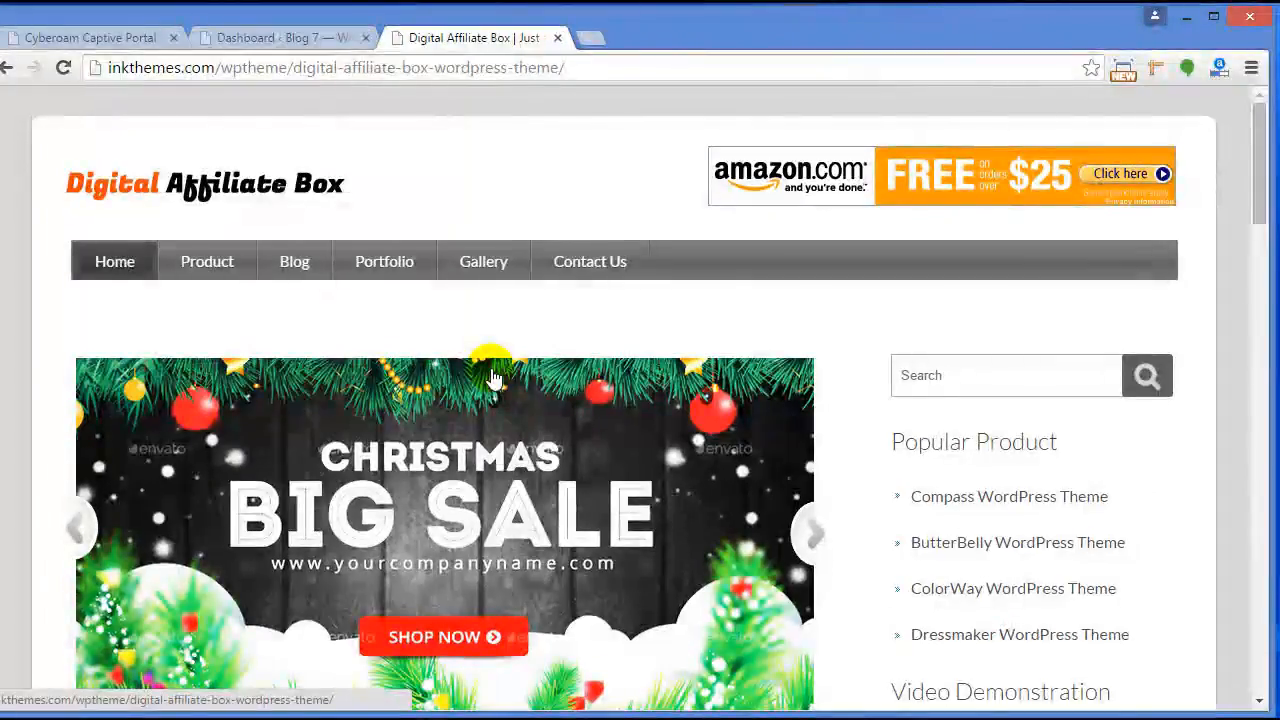
# - From the Dashboard, go to Appearance > Themes > Add New and choose Upload Theme
pyautogui.click(290, 35)
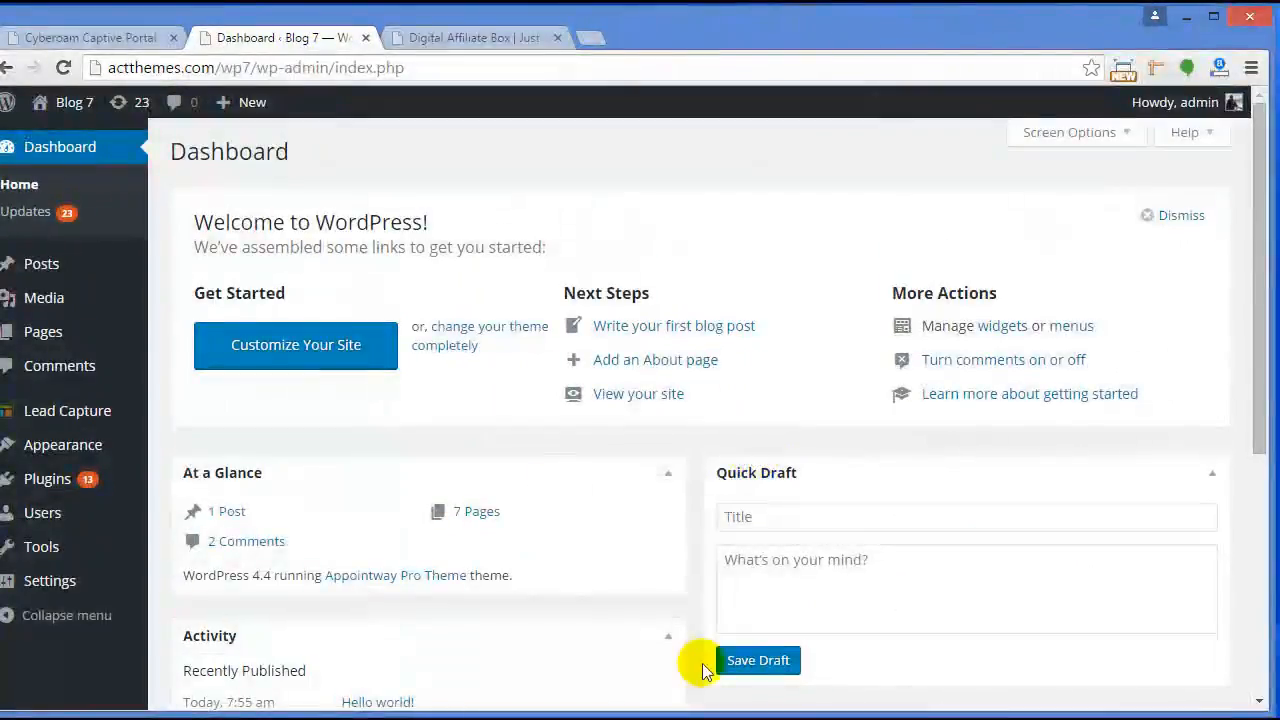
pyautogui.click(450, 717)
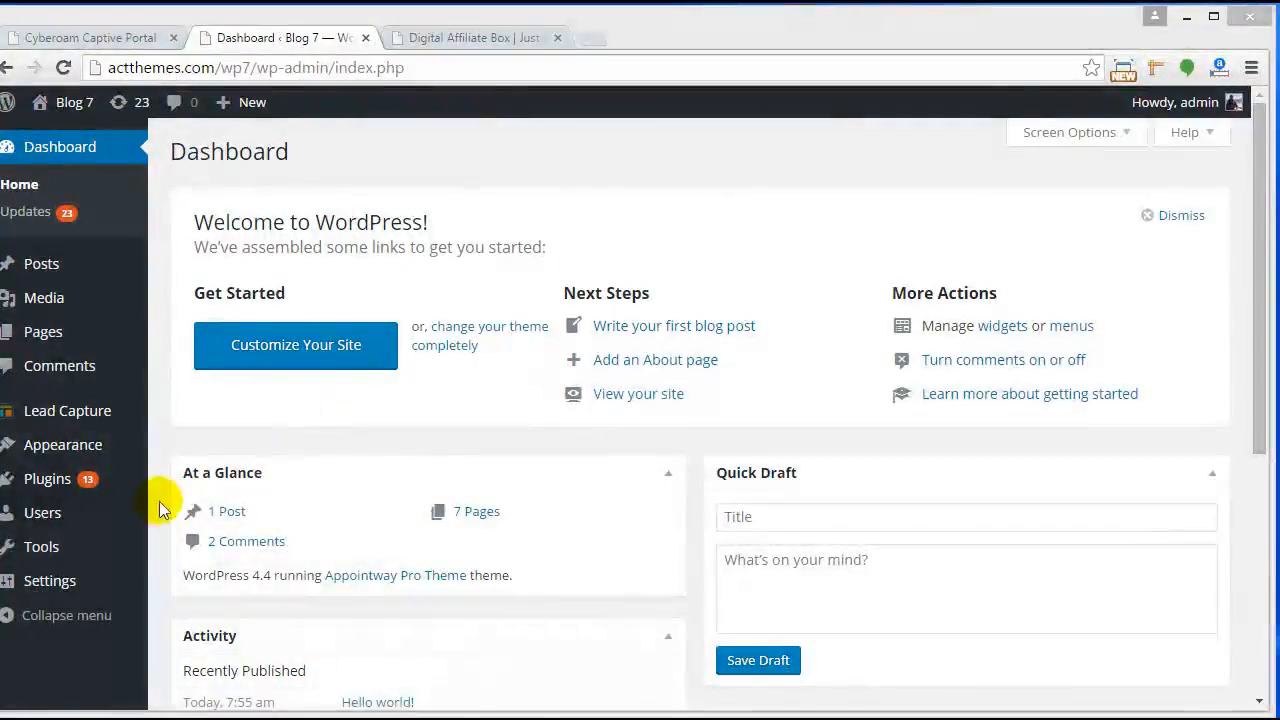
pyautogui.moveTo(108, 451)
pyautogui.click(210, 446)
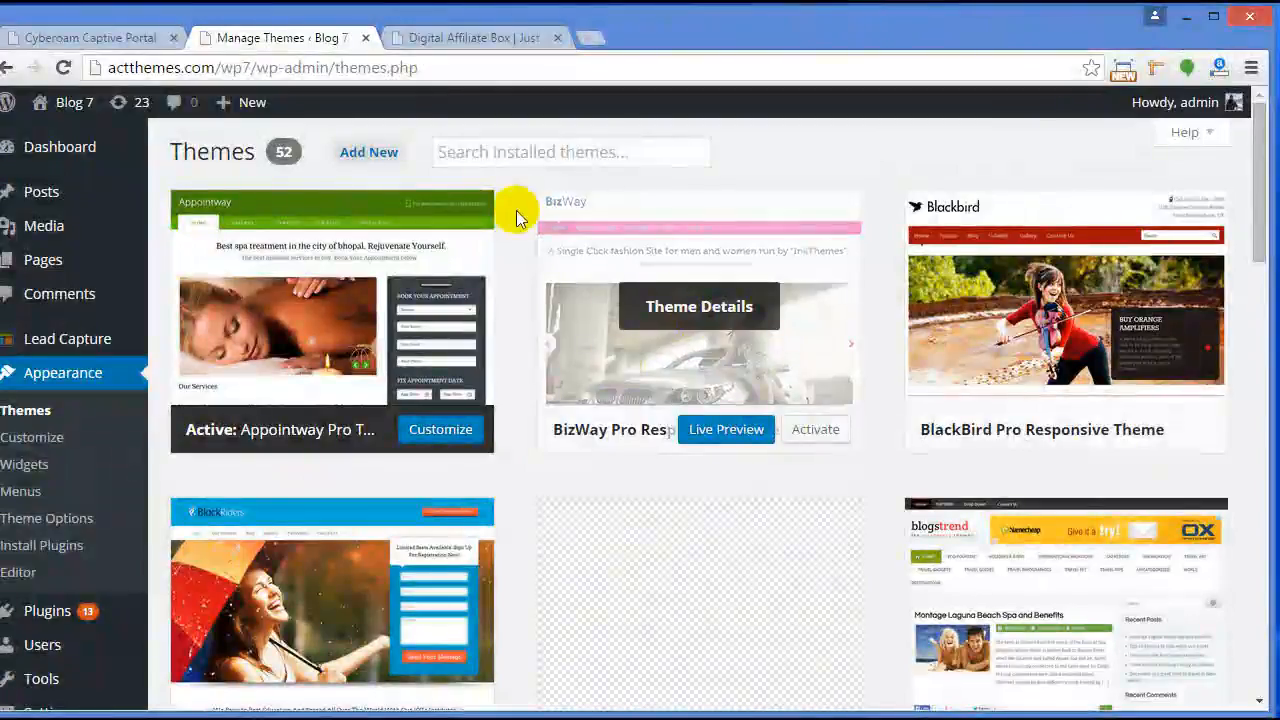
pyautogui.click(372, 160)
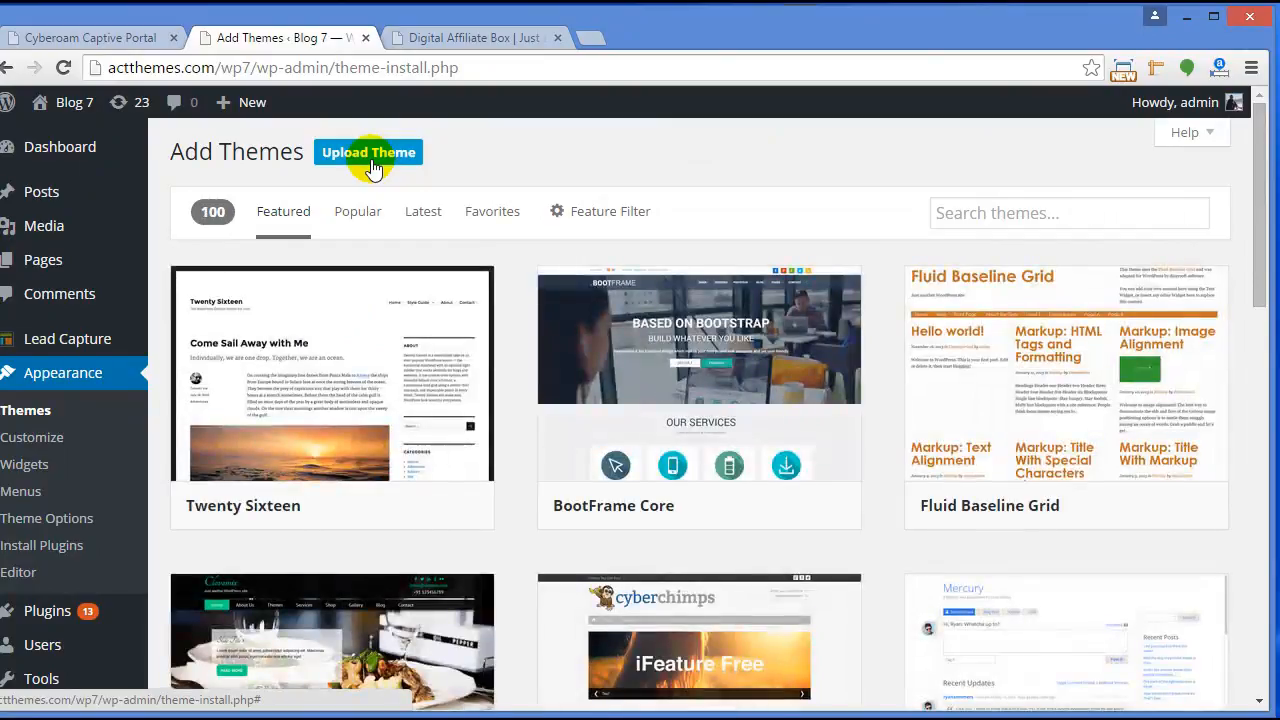
pyautogui.click(370, 155)
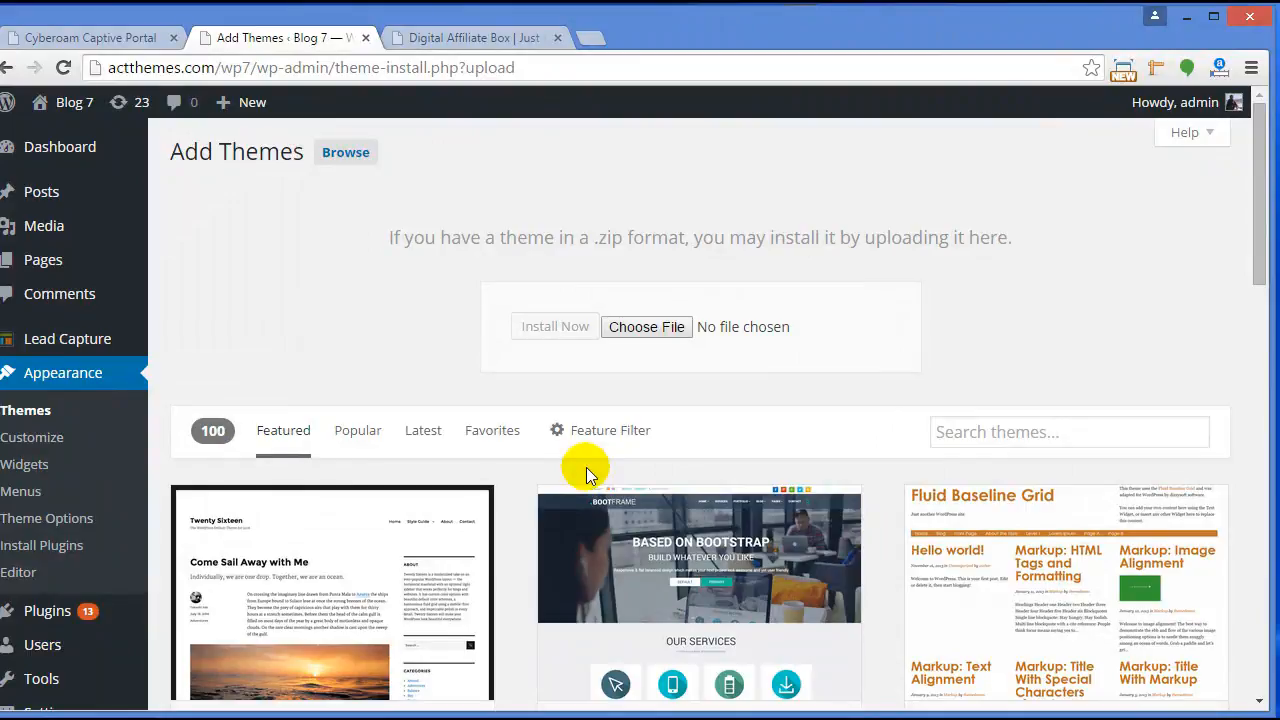
# - Upload digital-affiliate-box.zip, install it, and activate the Digital Affiliate Box theme
pyautogui.click(642, 327)
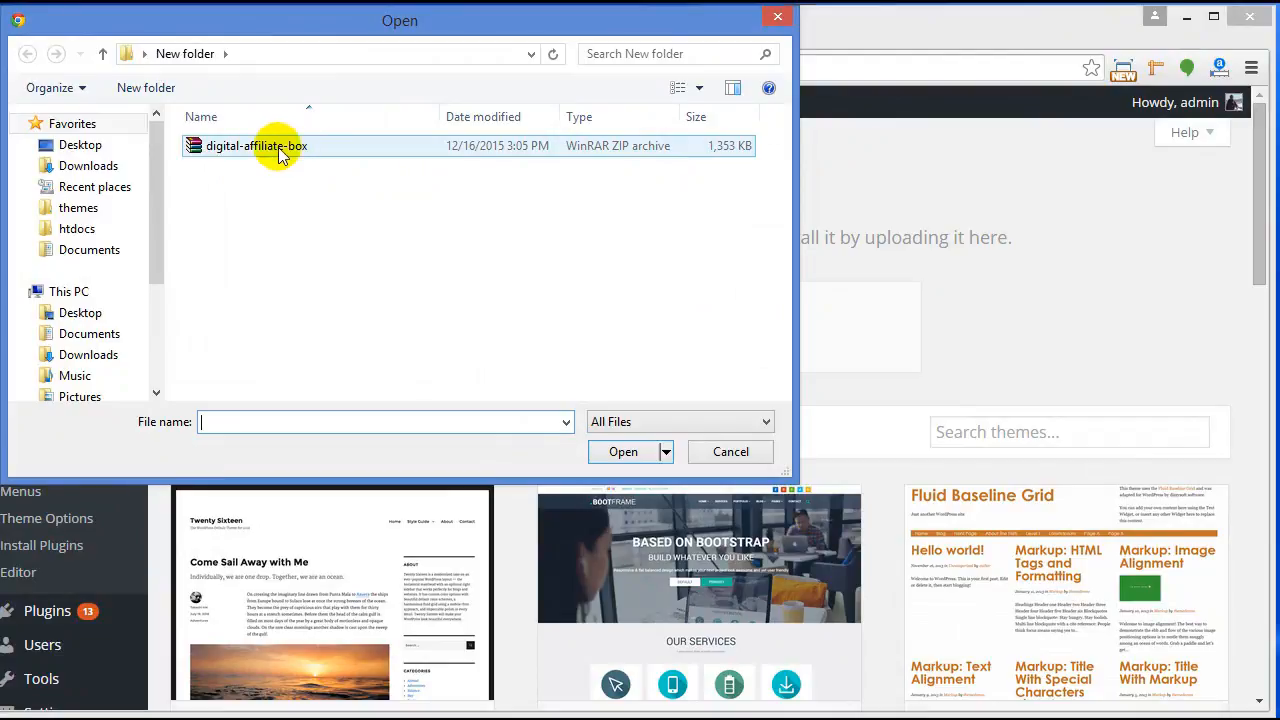
pyautogui.click(280, 150)
pyautogui.click(628, 452)
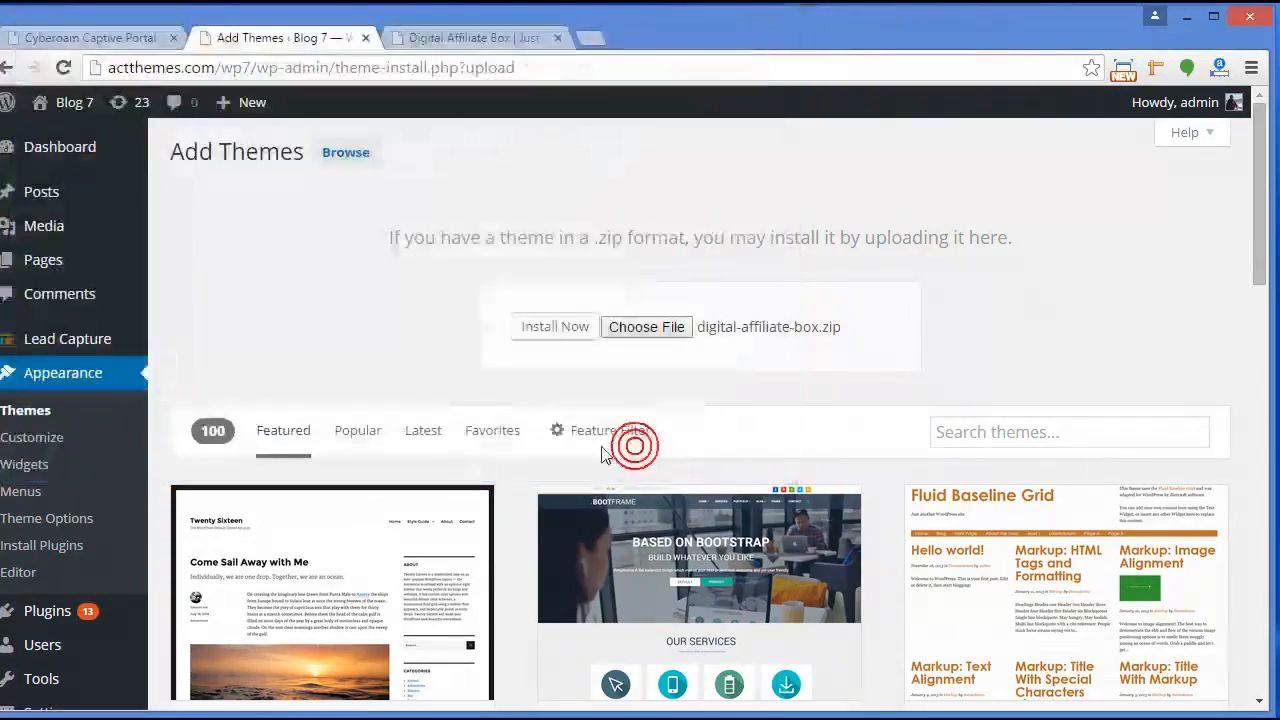
pyautogui.click(557, 328)
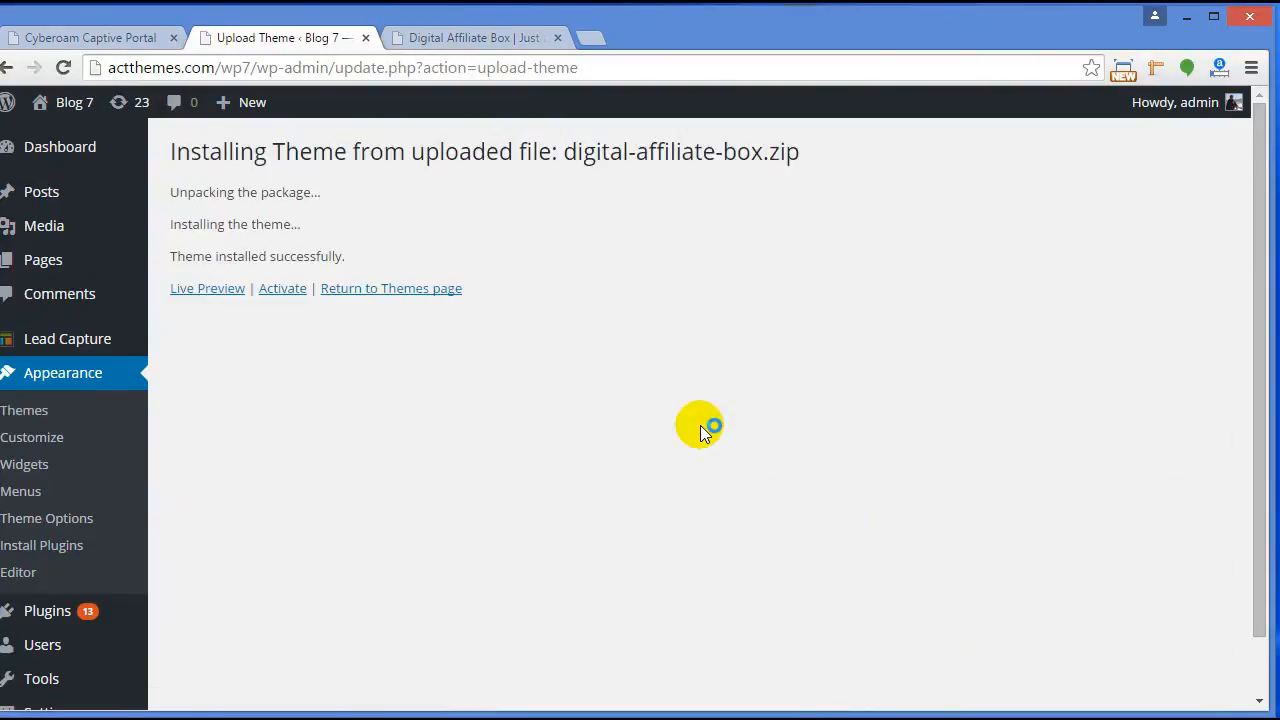
pyautogui.click(283, 290)
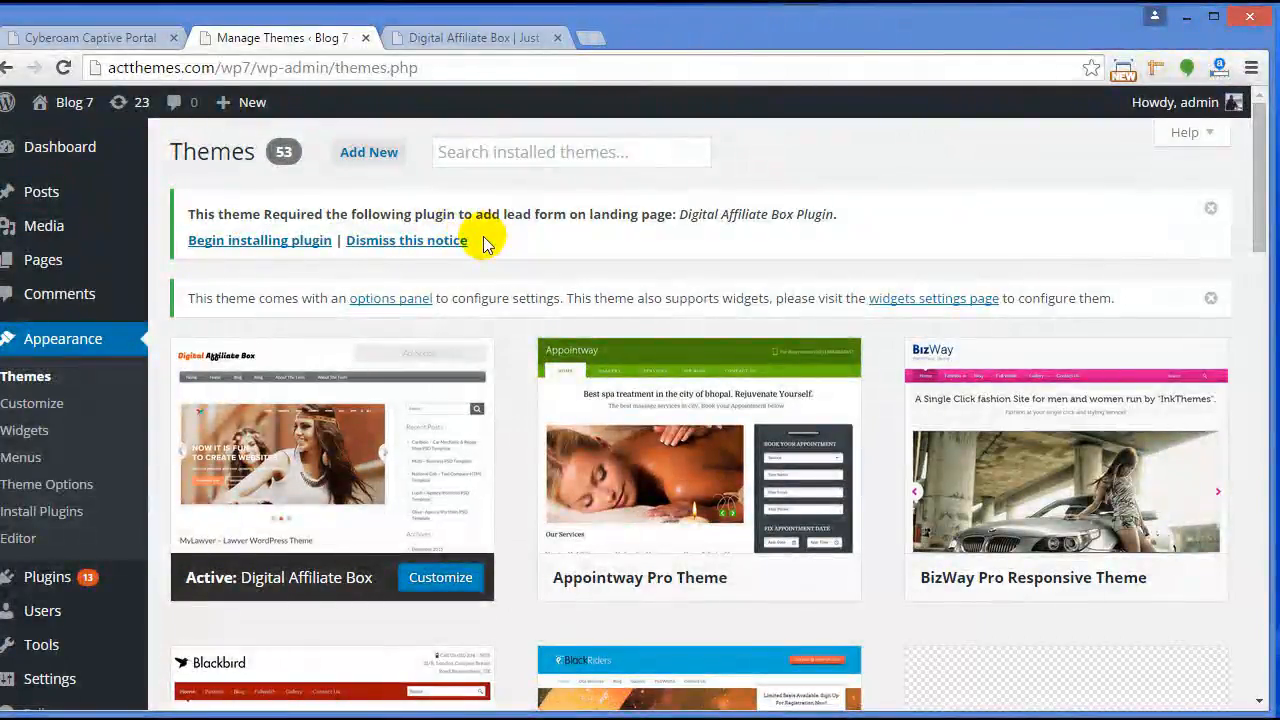
# - Install the required Digital Affiliate Box Plugin from the theme notice and activate it
pyautogui.click(260, 245)
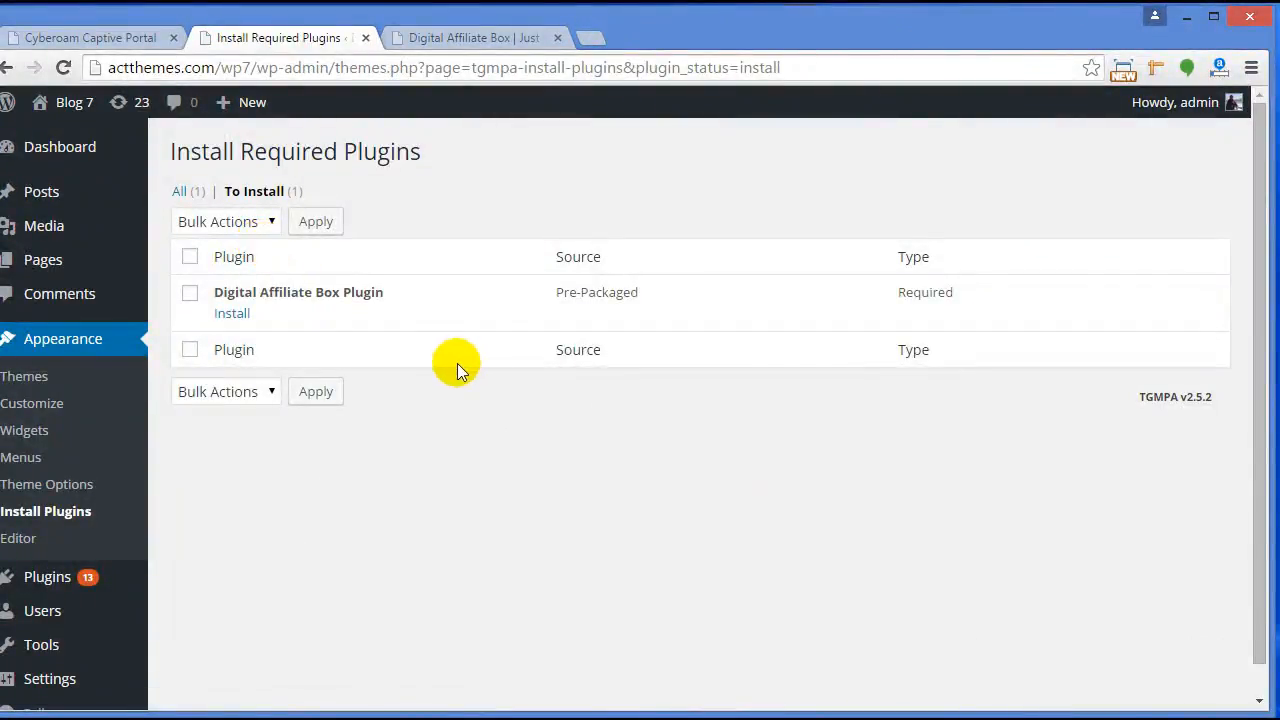
pyautogui.click(232, 313)
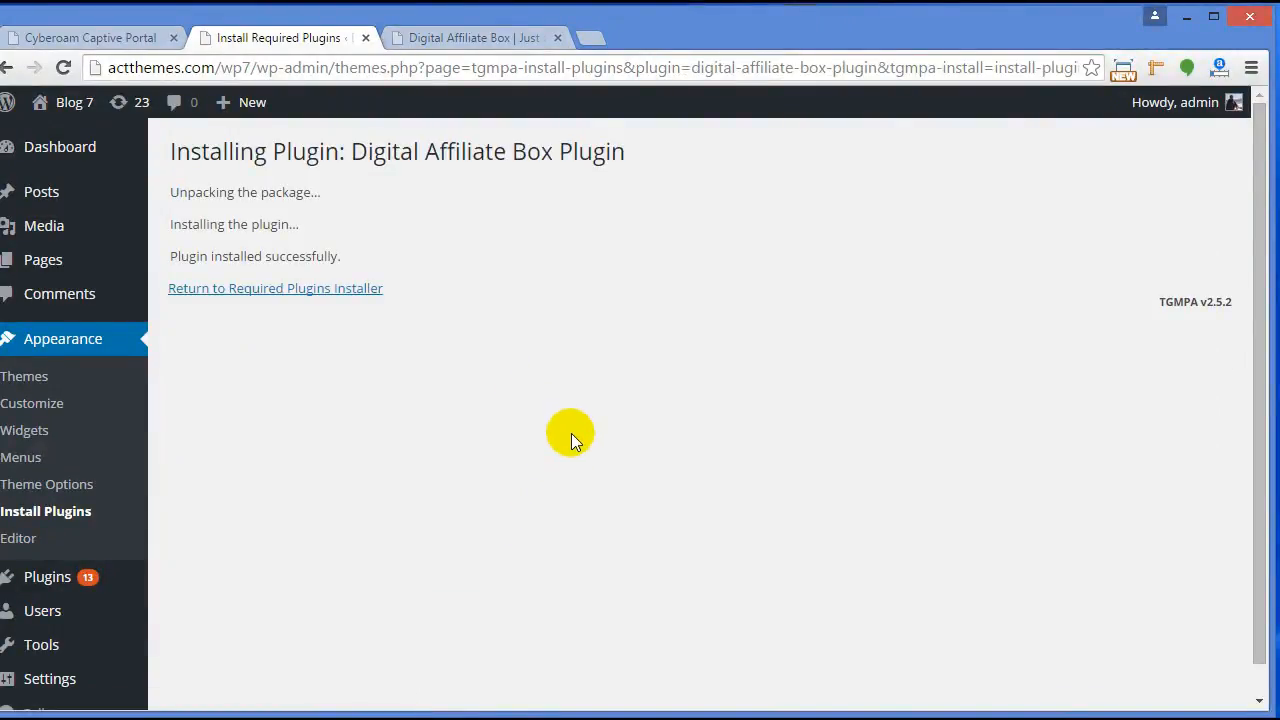
pyautogui.click(225, 292)
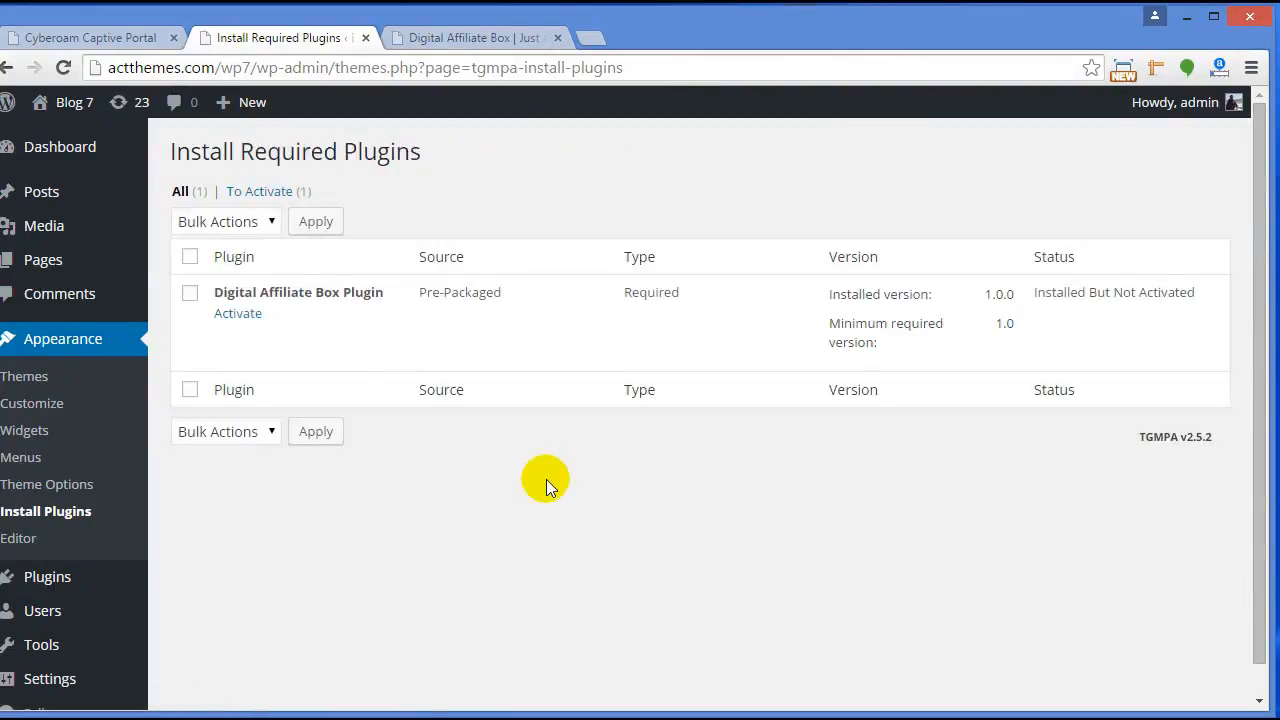
pyautogui.click(237, 315)
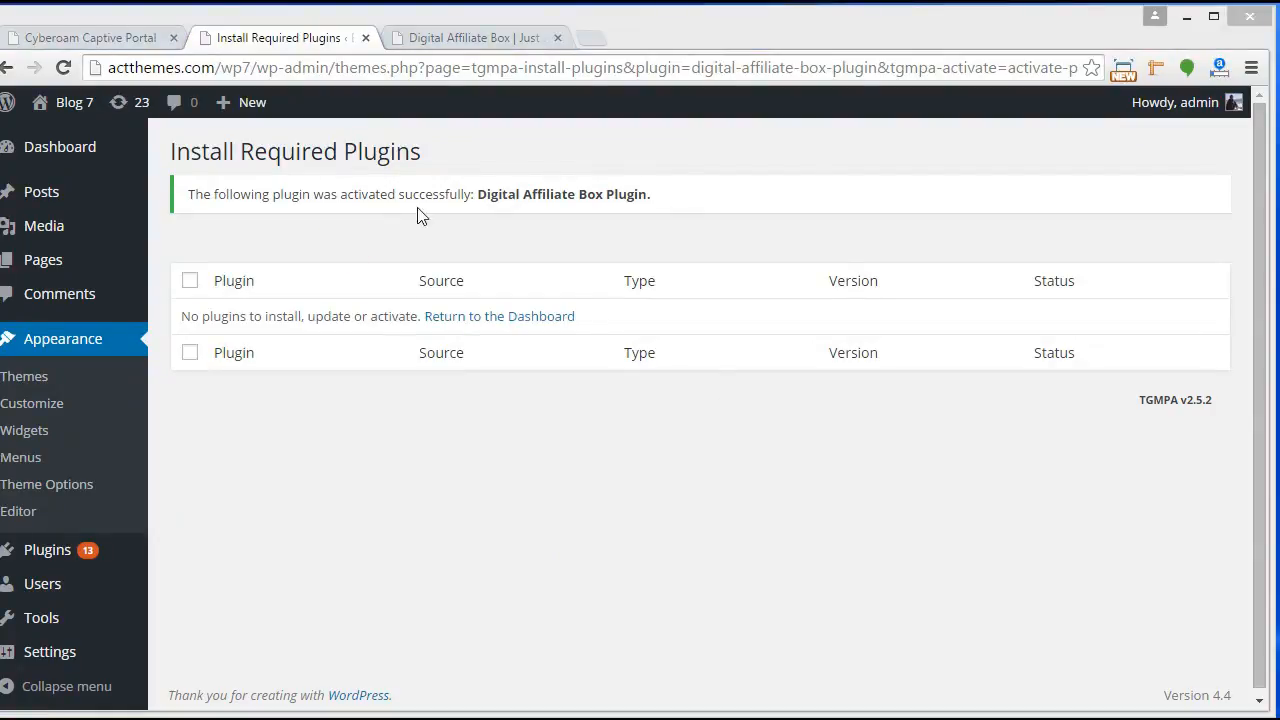
pyautogui.click(416, 484)
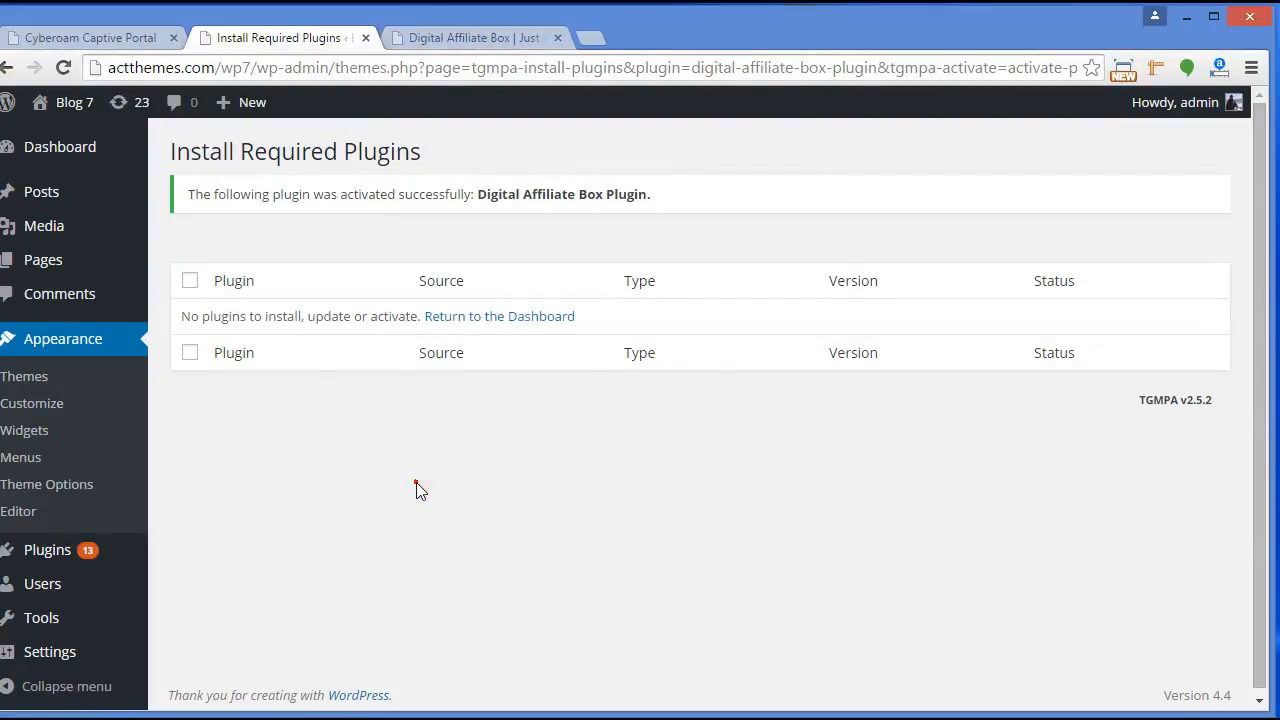
# - Go to the Dashboard and open Digital Affiliate Box from the admin menu
pyautogui.click(70, 156)
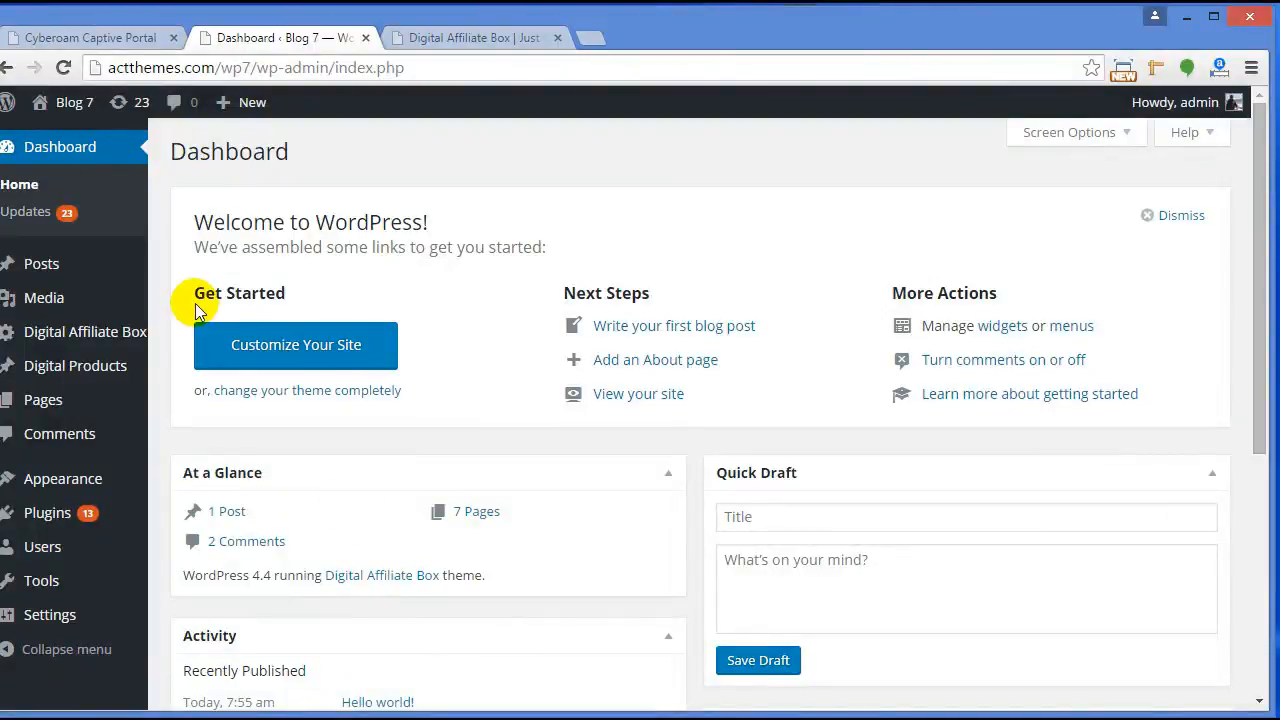
pyautogui.moveTo(100, 366)
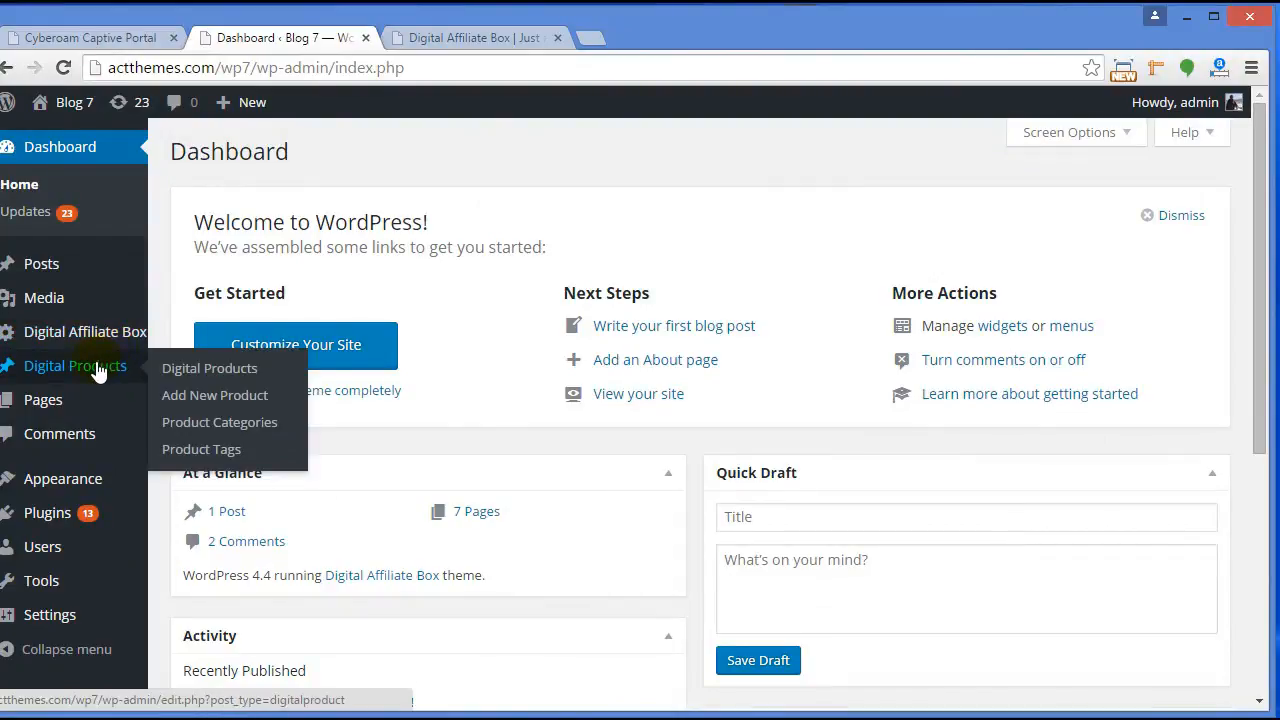
pyautogui.click(93, 331)
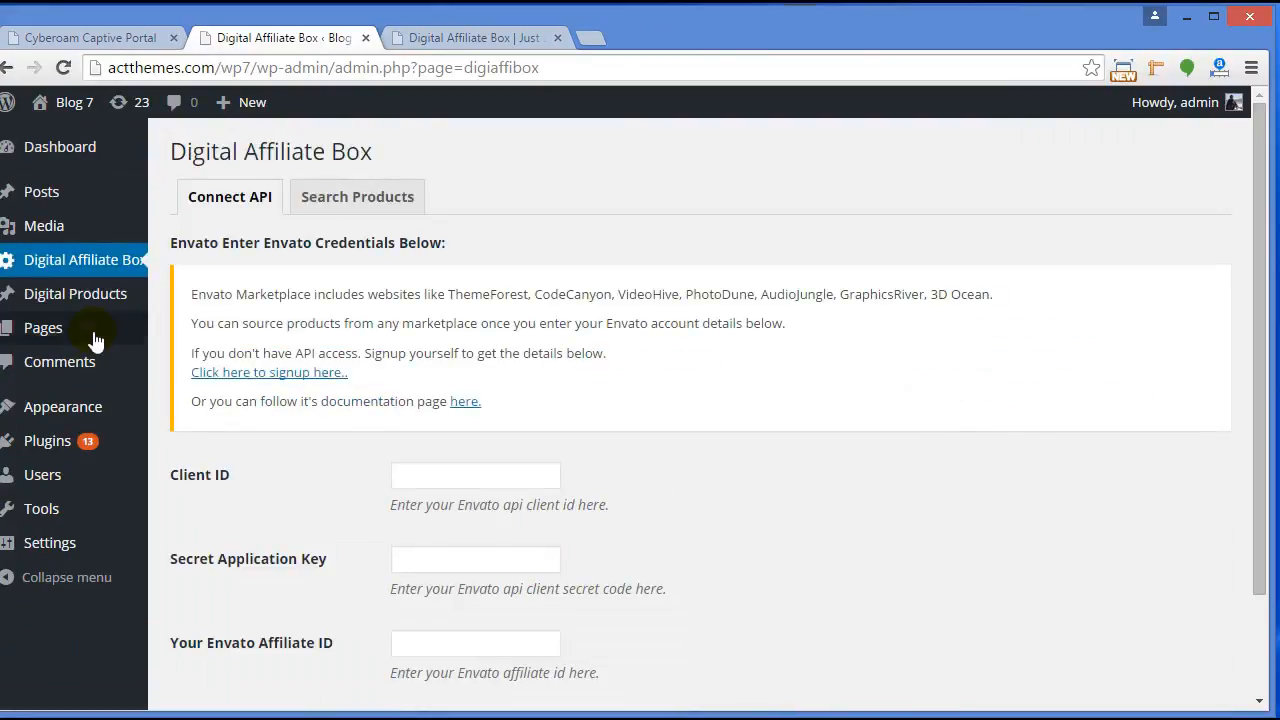
pyautogui.moveTo(93, 333)
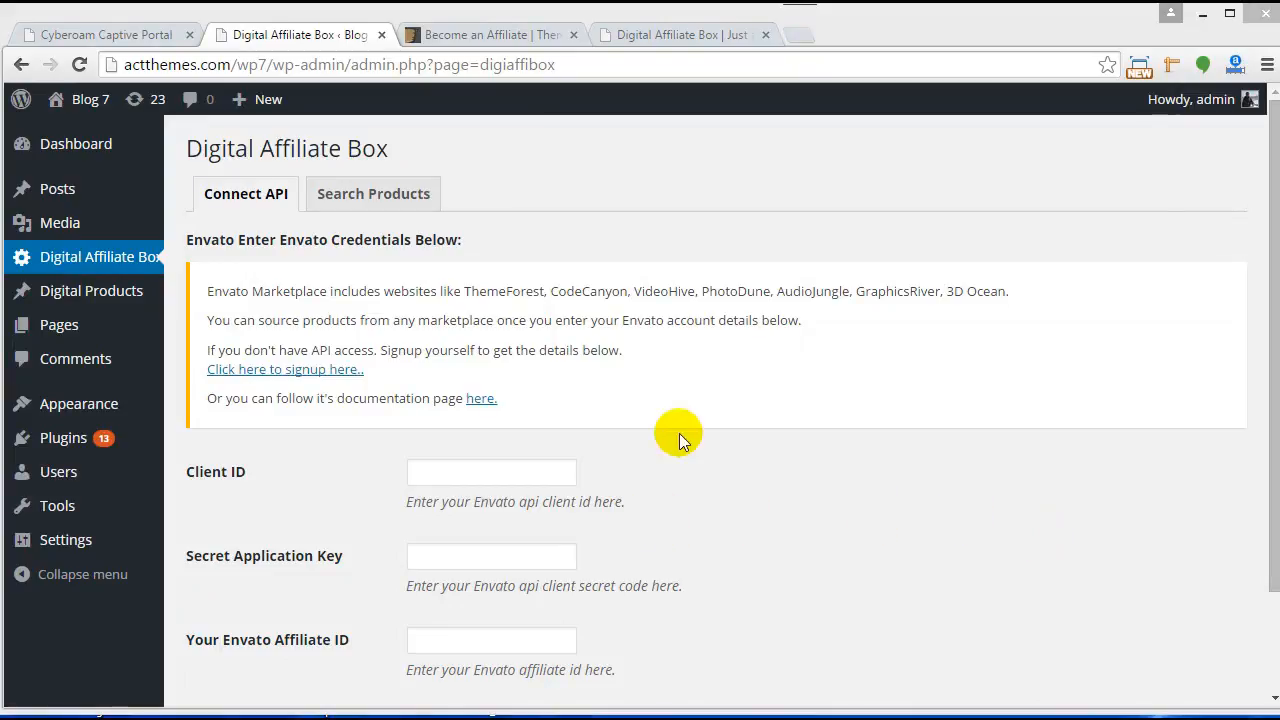
# - Follow the plugin's signup link to Envato and scroll through the My apps list
pyautogui.click(297, 369)
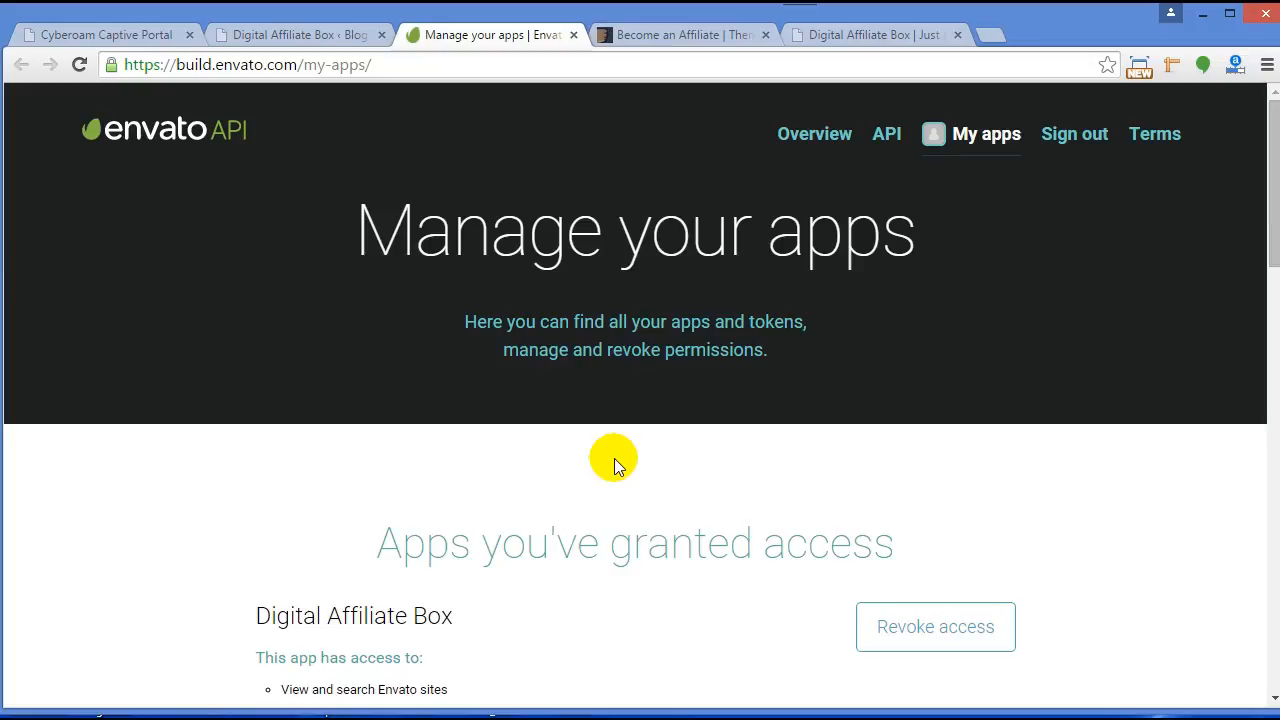
pyautogui.scroll(-2, 614, 458)
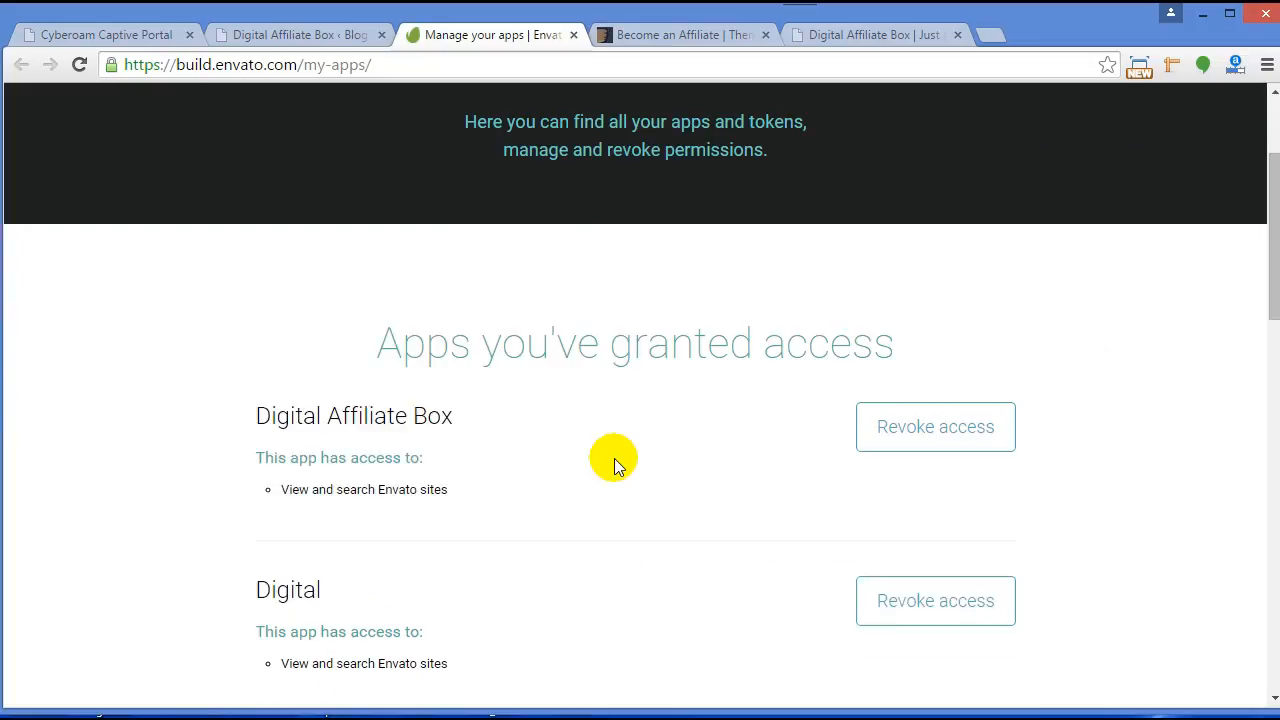
pyautogui.scroll(-1, 614, 458)
pyautogui.scroll(-5, 614, 458)
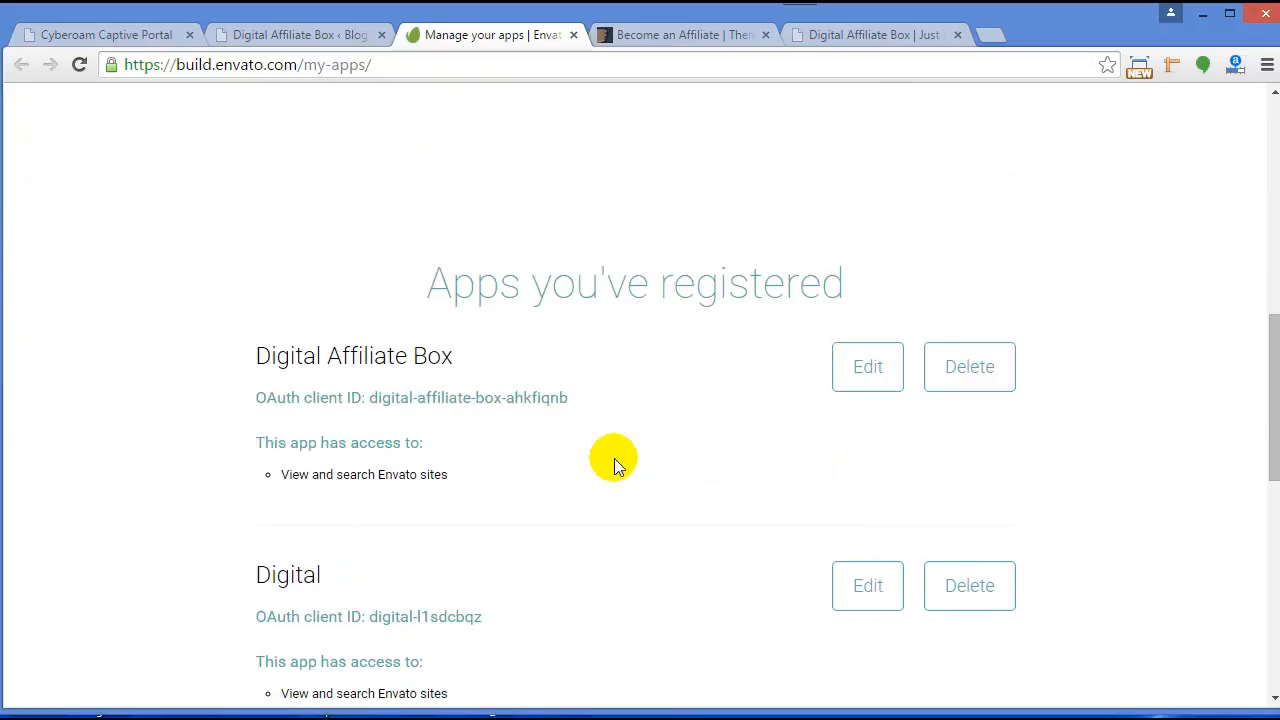
pyautogui.scroll(-3, 614, 458)
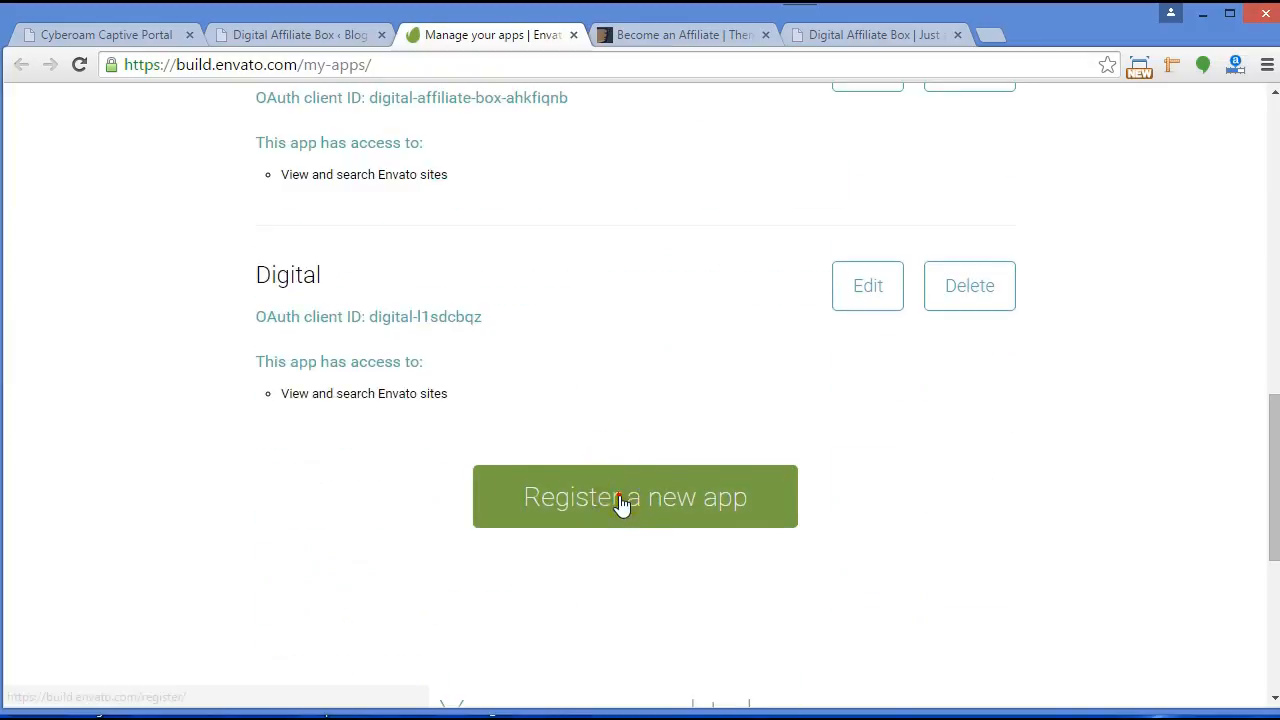
# - Start a new Envato app registration and name the app 'Digital box'
pyautogui.click(620, 494)
pyautogui.scroll(-5, 717, 413)
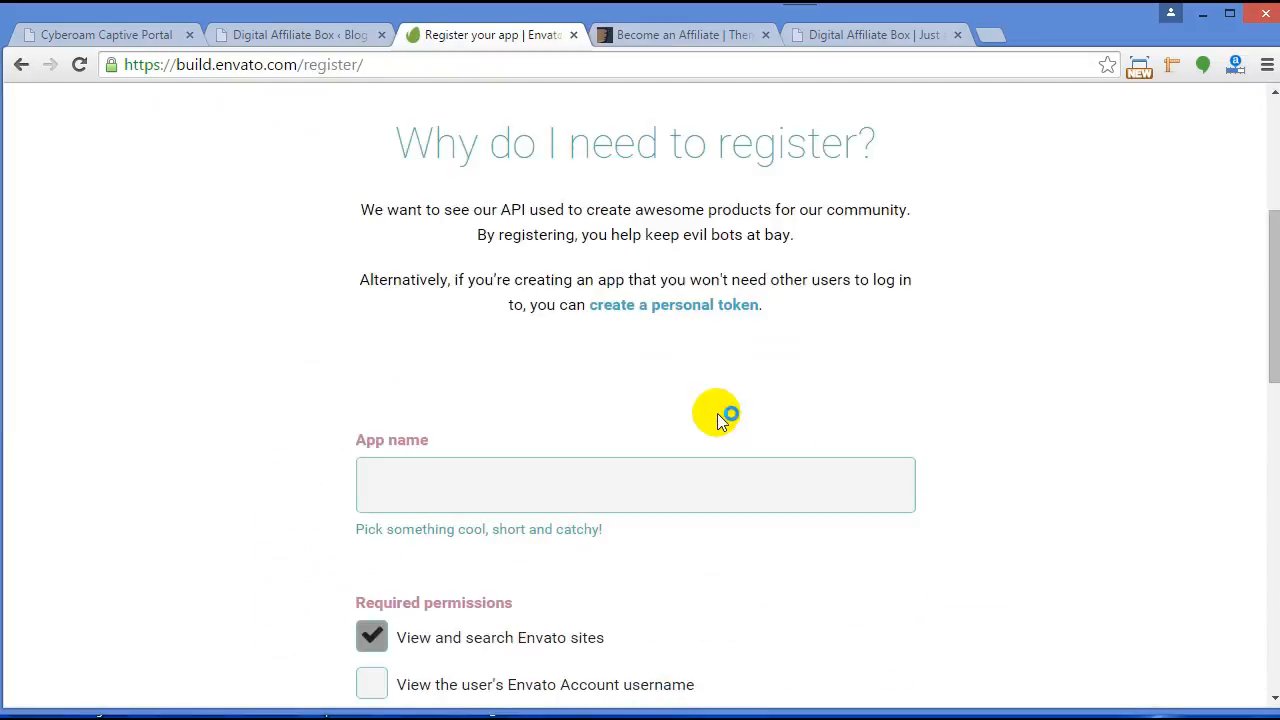
pyautogui.click(655, 387)
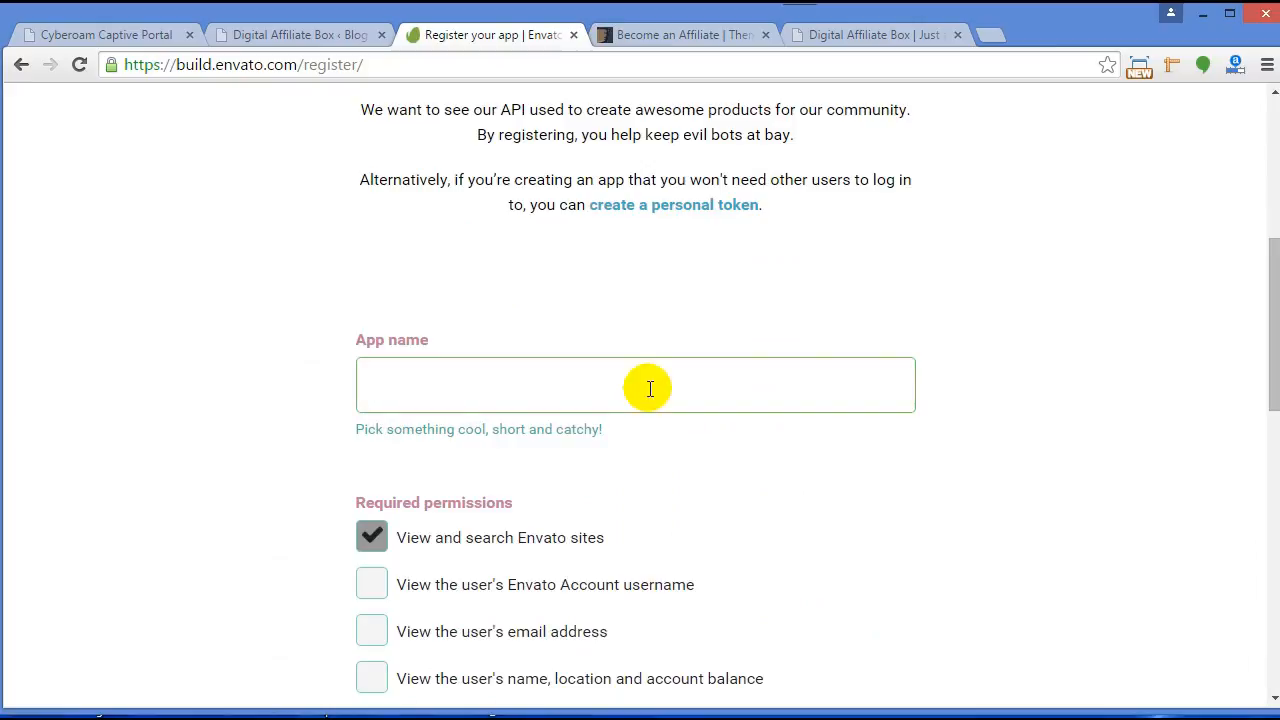
pyautogui.write('Digital box')
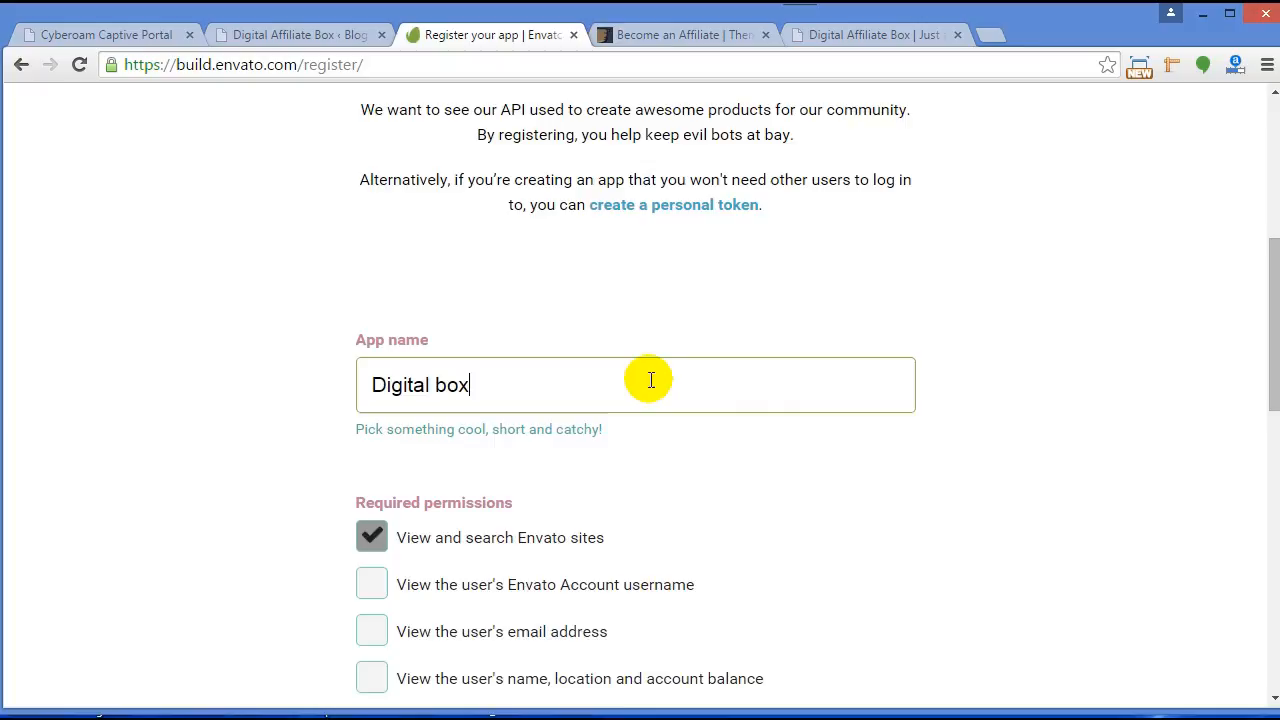
pyautogui.scroll(-1, 650, 388)
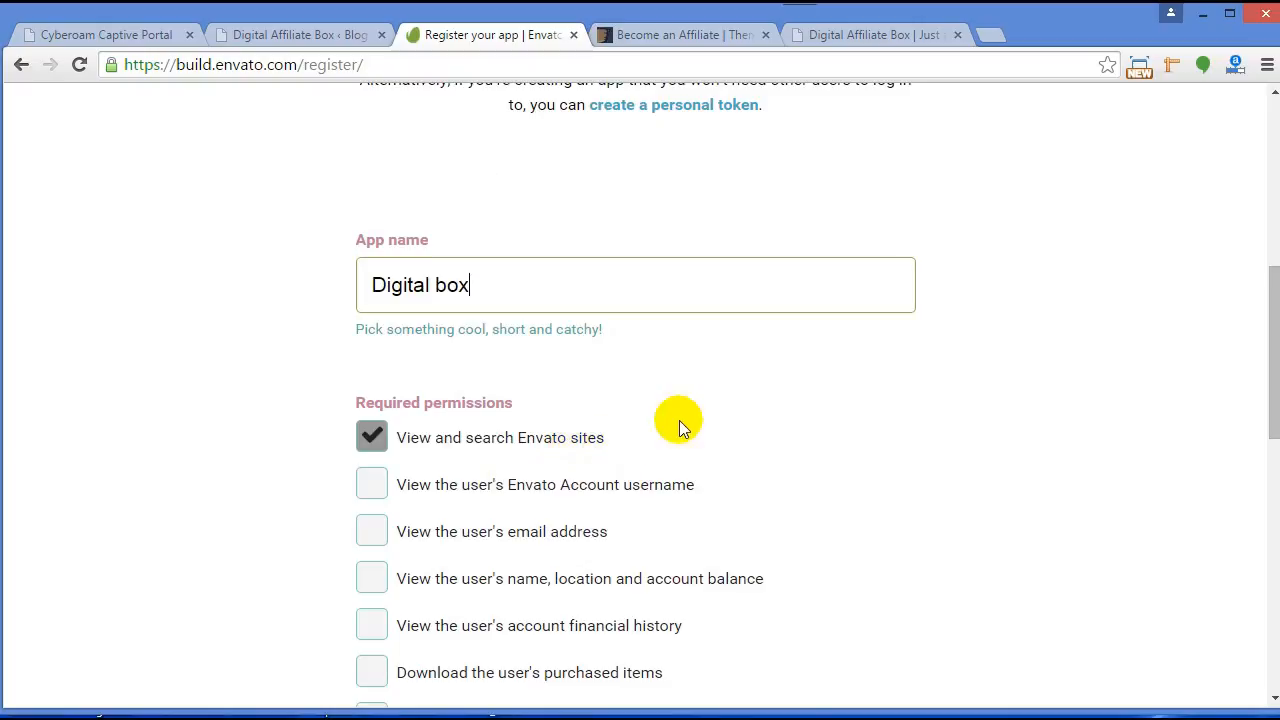
pyautogui.scroll(-2, 695, 407)
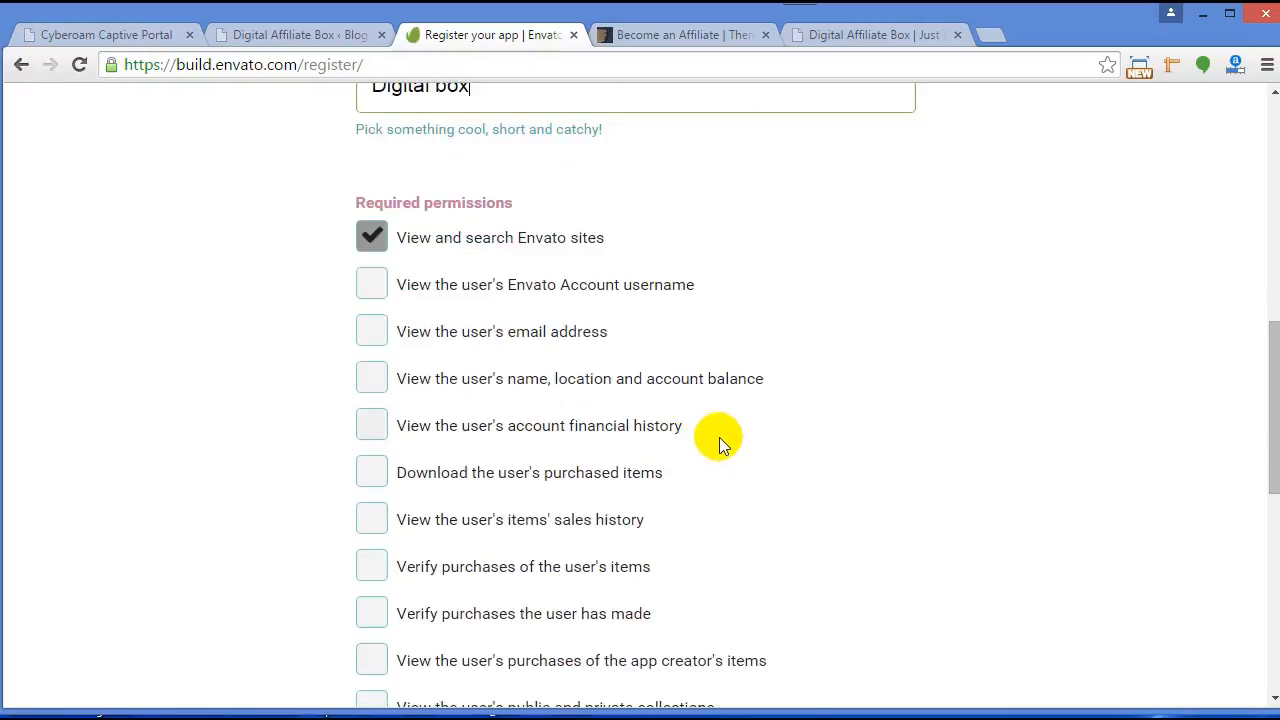
pyautogui.scroll(-5, 674, 365)
# - Paste the plugin settings URL as Confirmation URL, accept the terms, and select the secret key
pyautogui.click(660, 370)
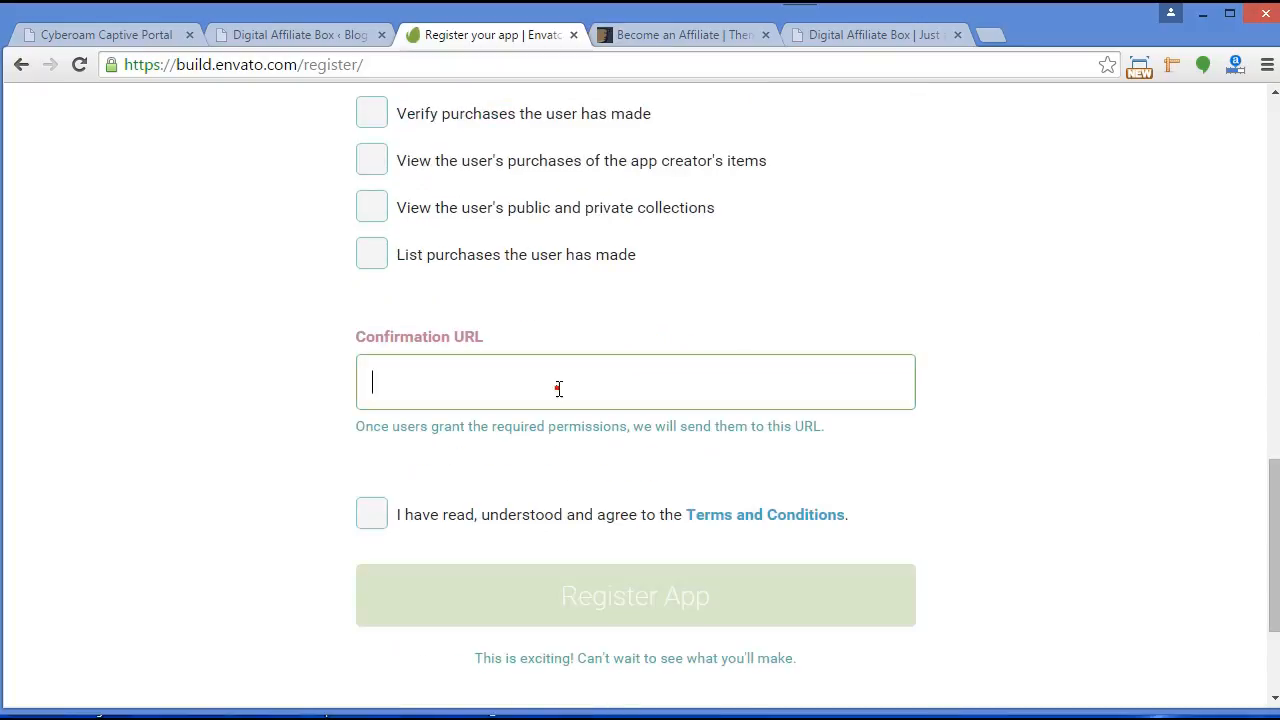
pyautogui.click(308, 32)
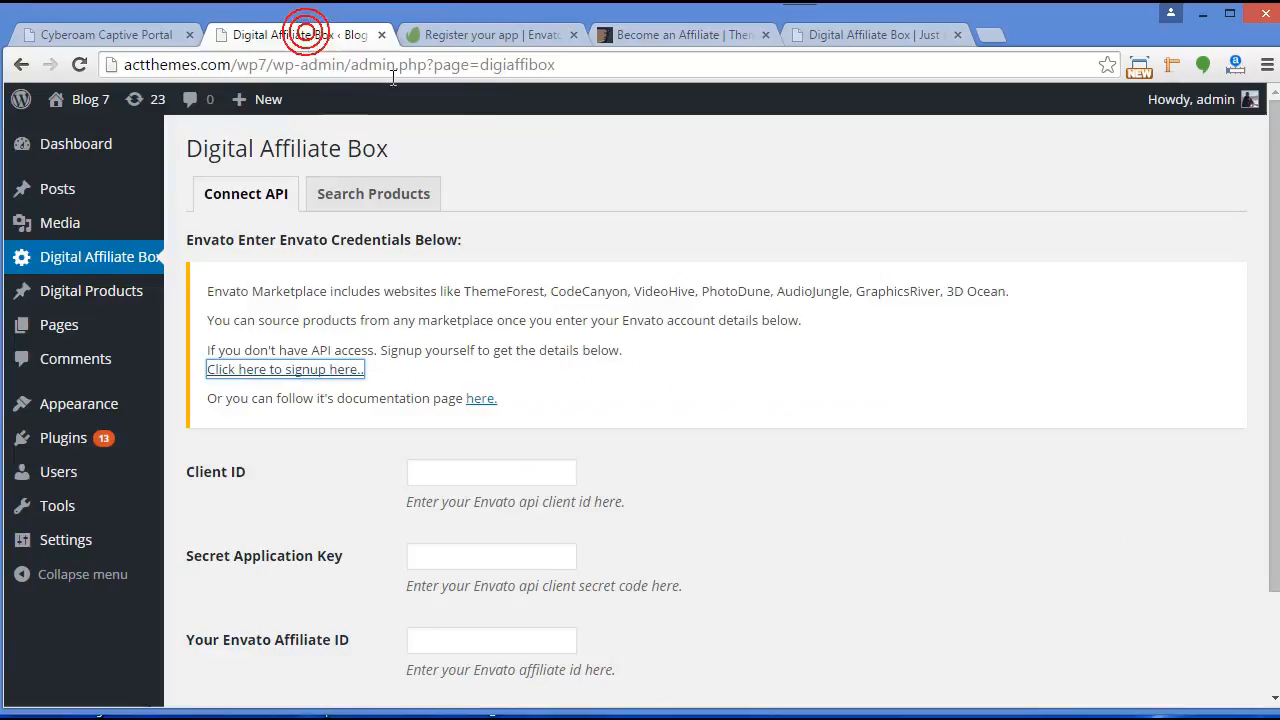
pyautogui.click(545, 65)
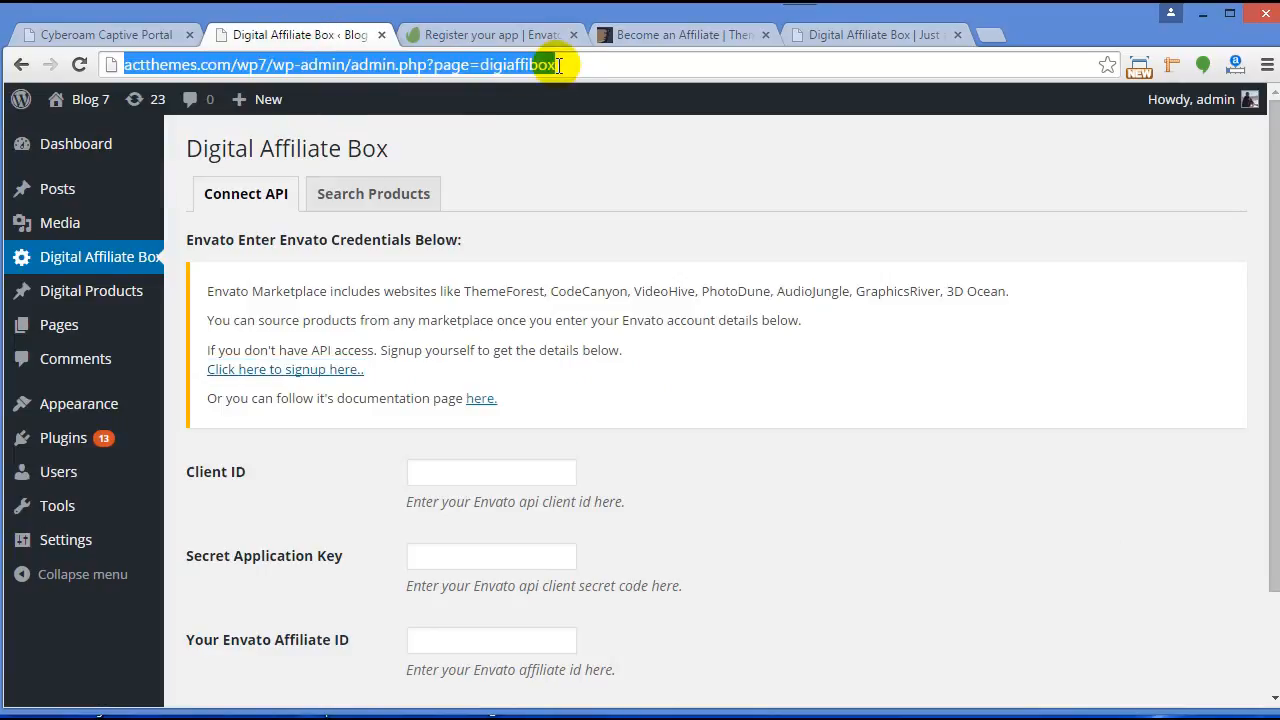
pyautogui.click(516, 33)
pyautogui.click(536, 379)
pyautogui.hotkey('ctrl', 'v')
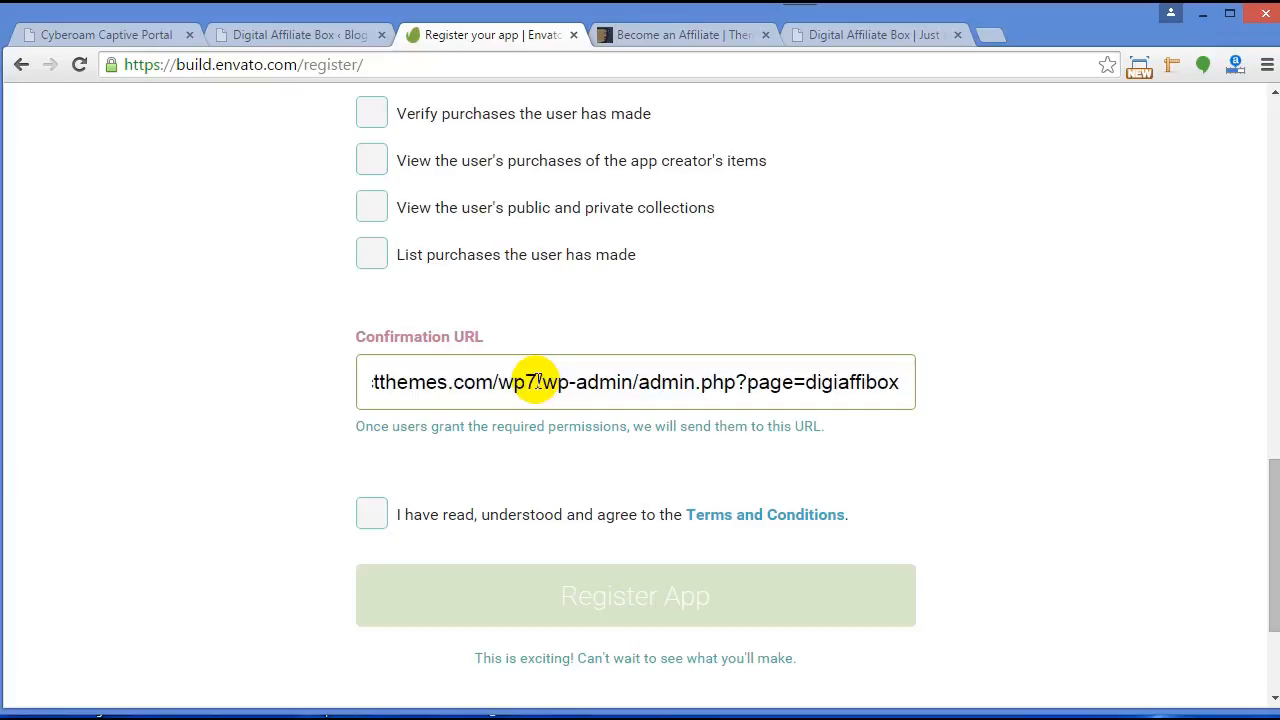
pyautogui.click(368, 513)
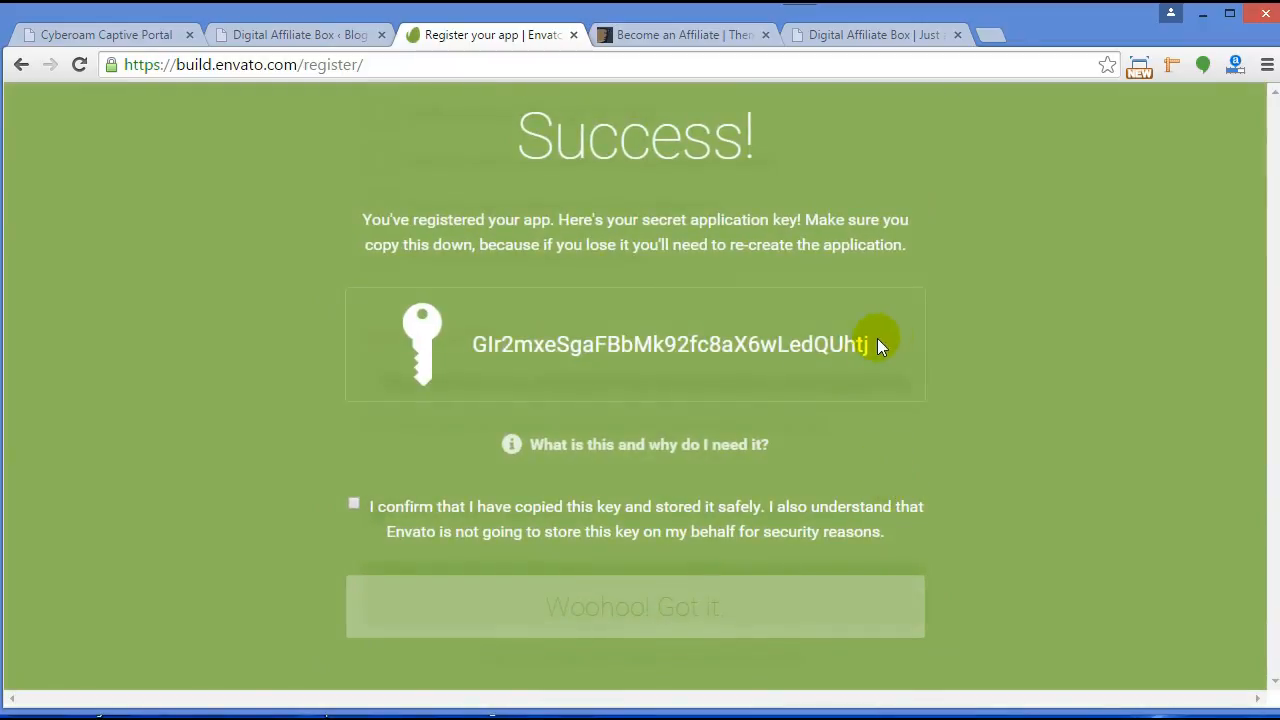
pyautogui.moveTo(889, 343); pyautogui.dragTo(476, 344)
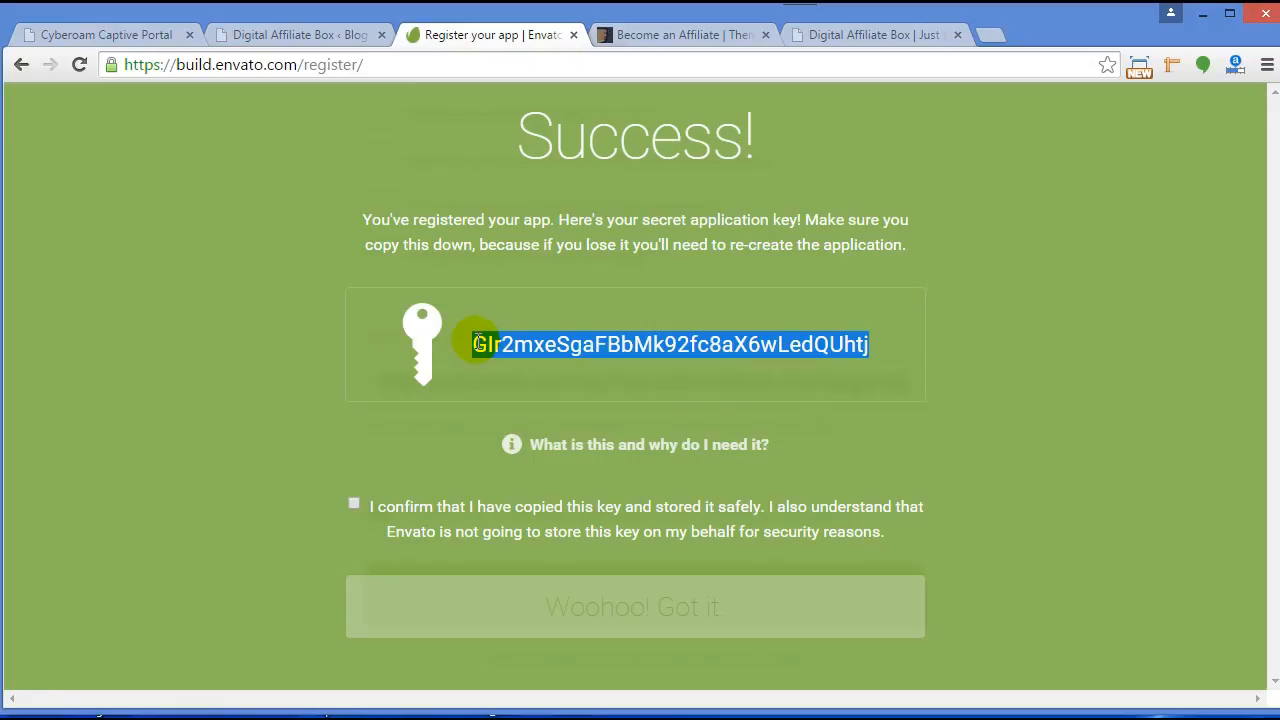
# - Paste the copied secret key into the plugin's Secret Application Key field
pyautogui.click(292, 34)
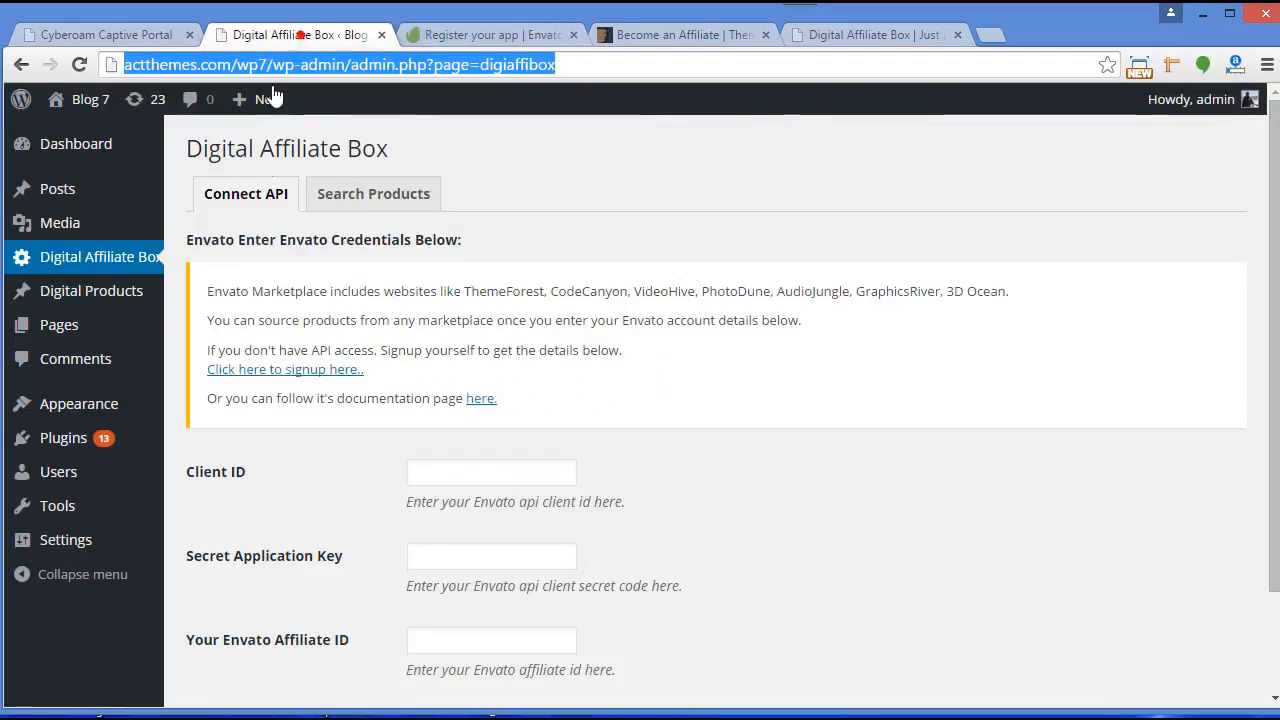
pyautogui.scroll(-2, 477, 424)
pyautogui.click(456, 429)
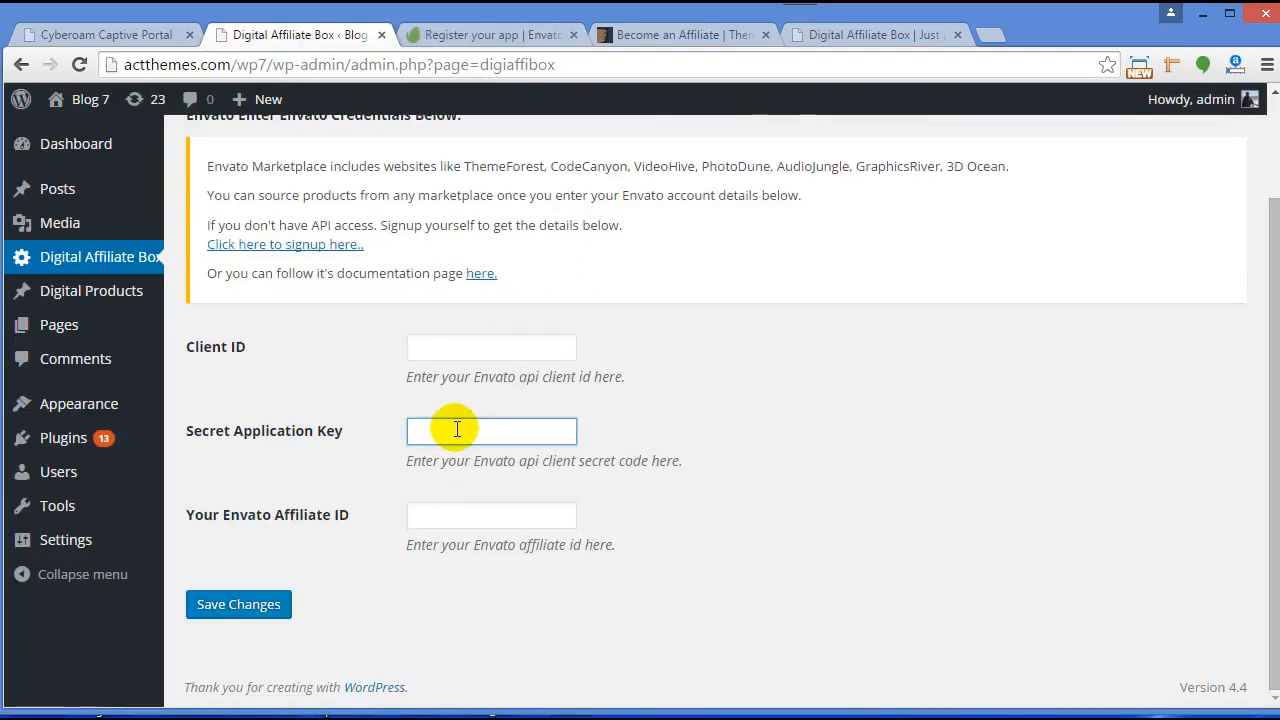
pyautogui.hotkey('ctrl', 'v')
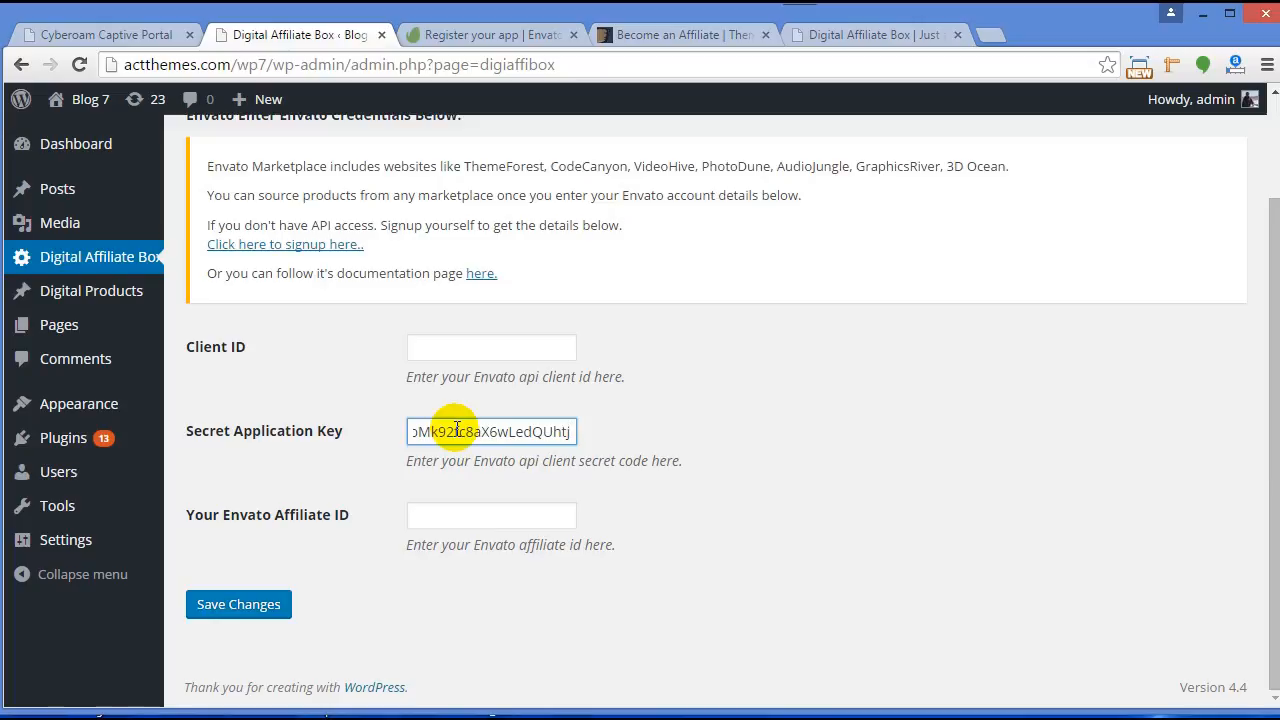
# - Confirm the key is stored on Envato, finish, and copy the Digital box app's client ID
pyautogui.click(480, 34)
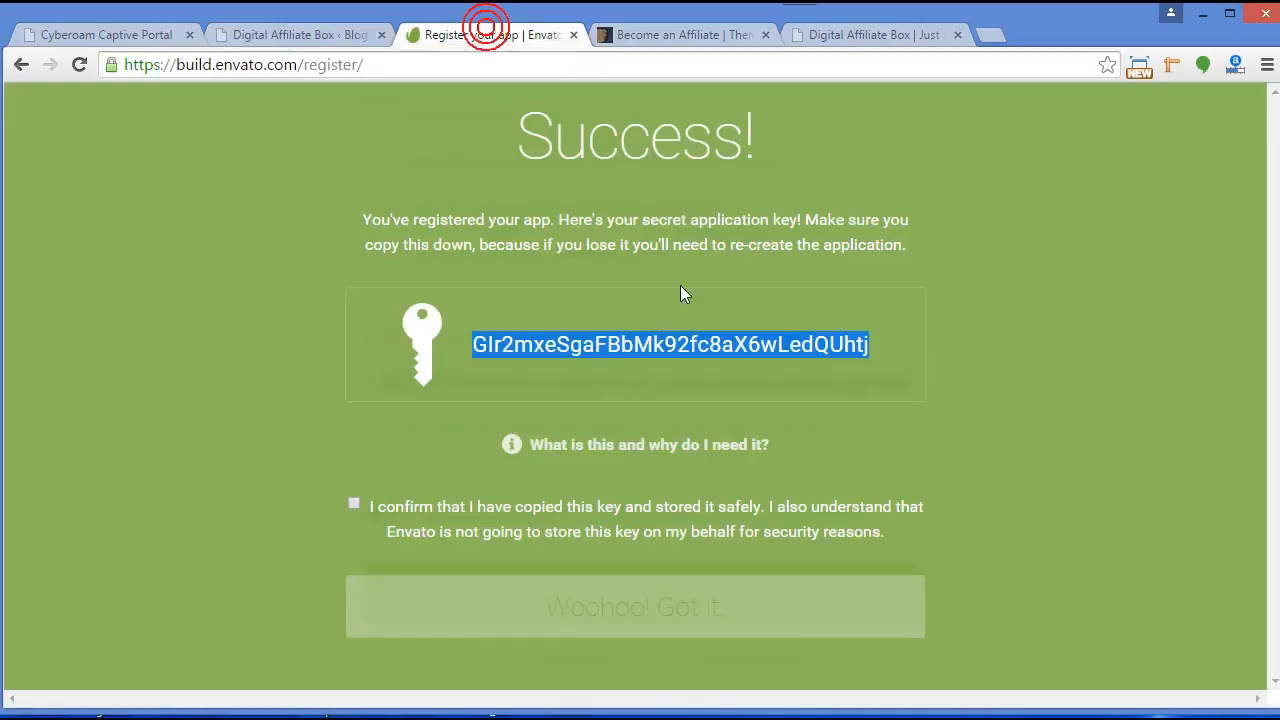
pyautogui.click(353, 505)
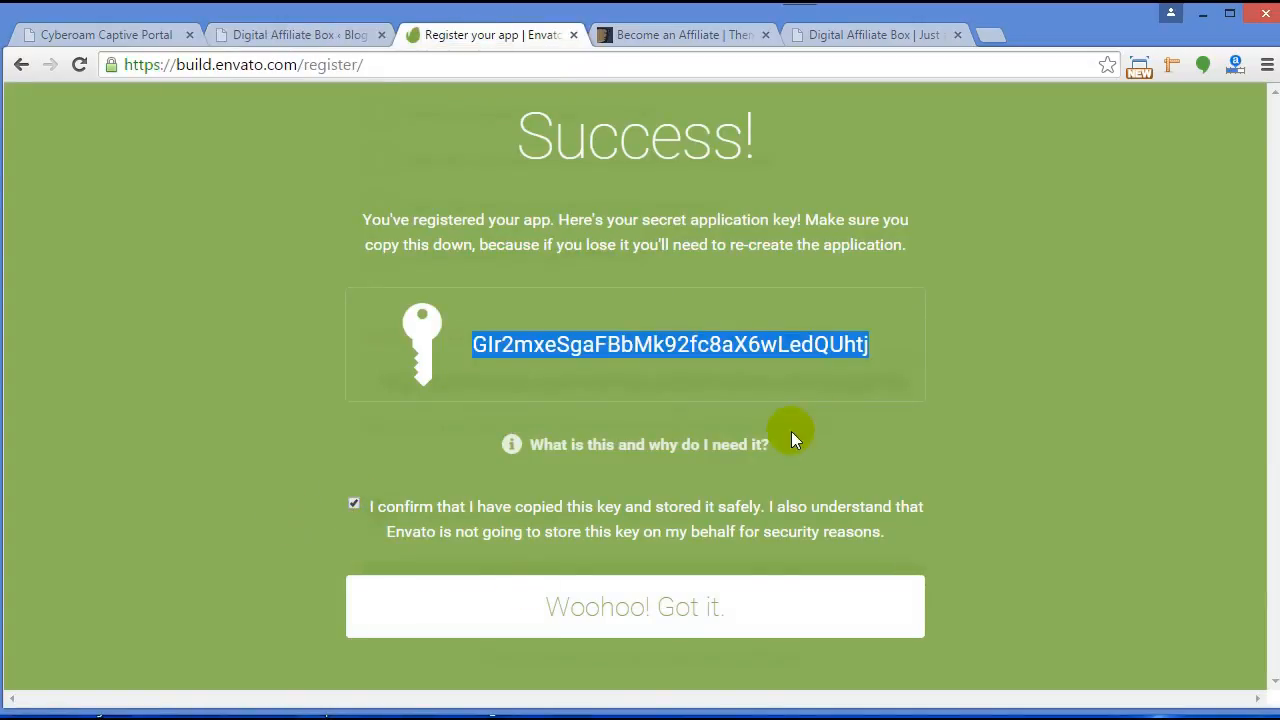
pyautogui.click(657, 609)
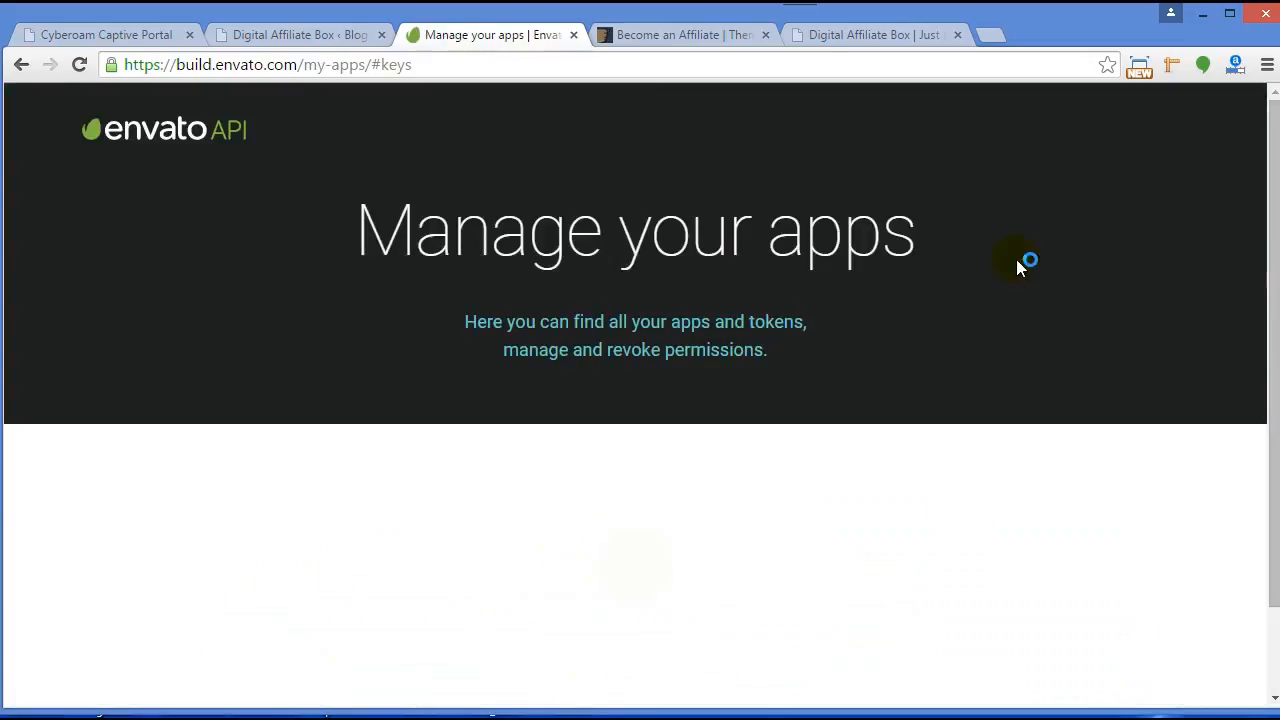
pyautogui.scroll(-6, 908, 344)
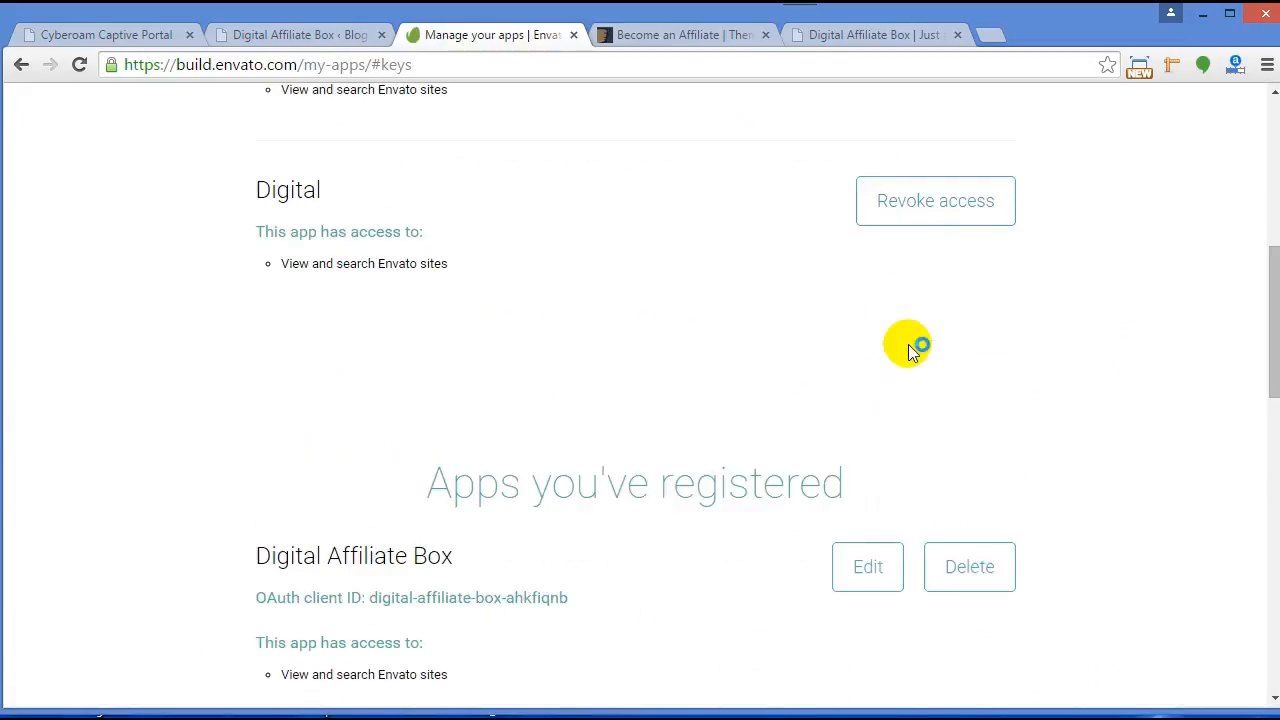
pyautogui.scroll(-2, 908, 344)
pyautogui.scroll(-5, 908, 348)
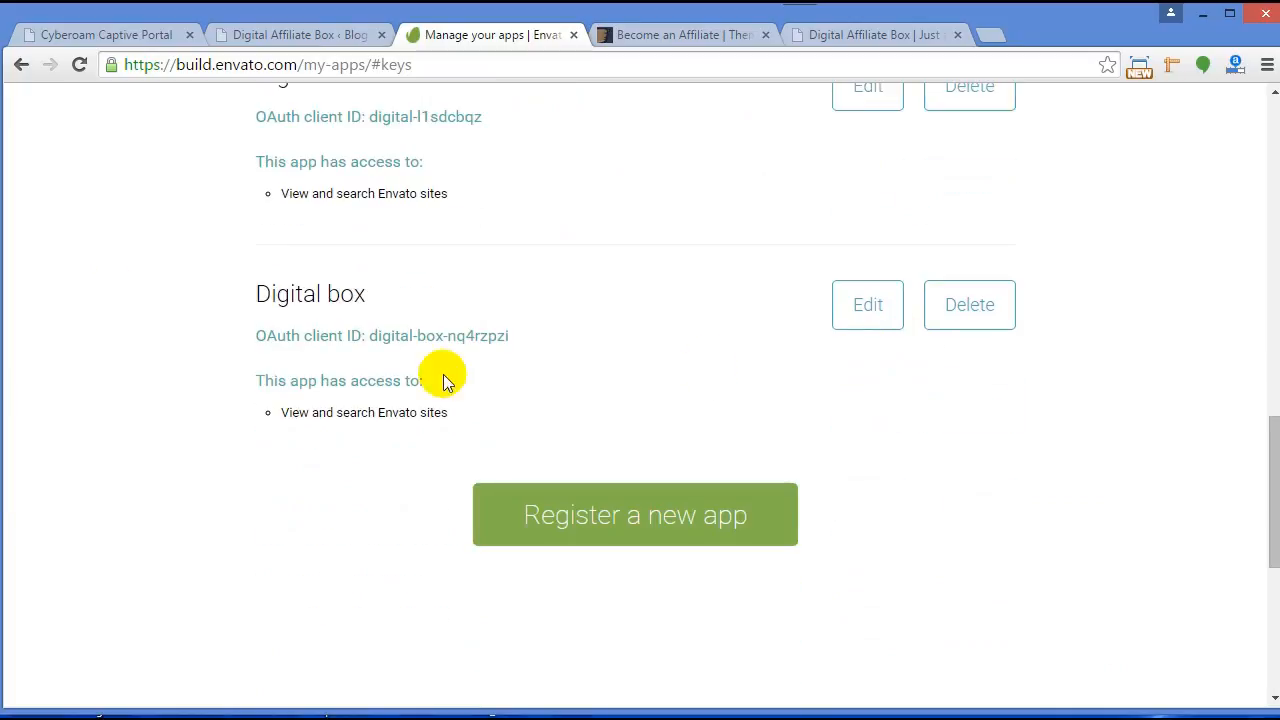
pyautogui.moveTo(517, 337); pyautogui.dragTo(370, 337)
pyautogui.hotkey('ctrl', 'c')
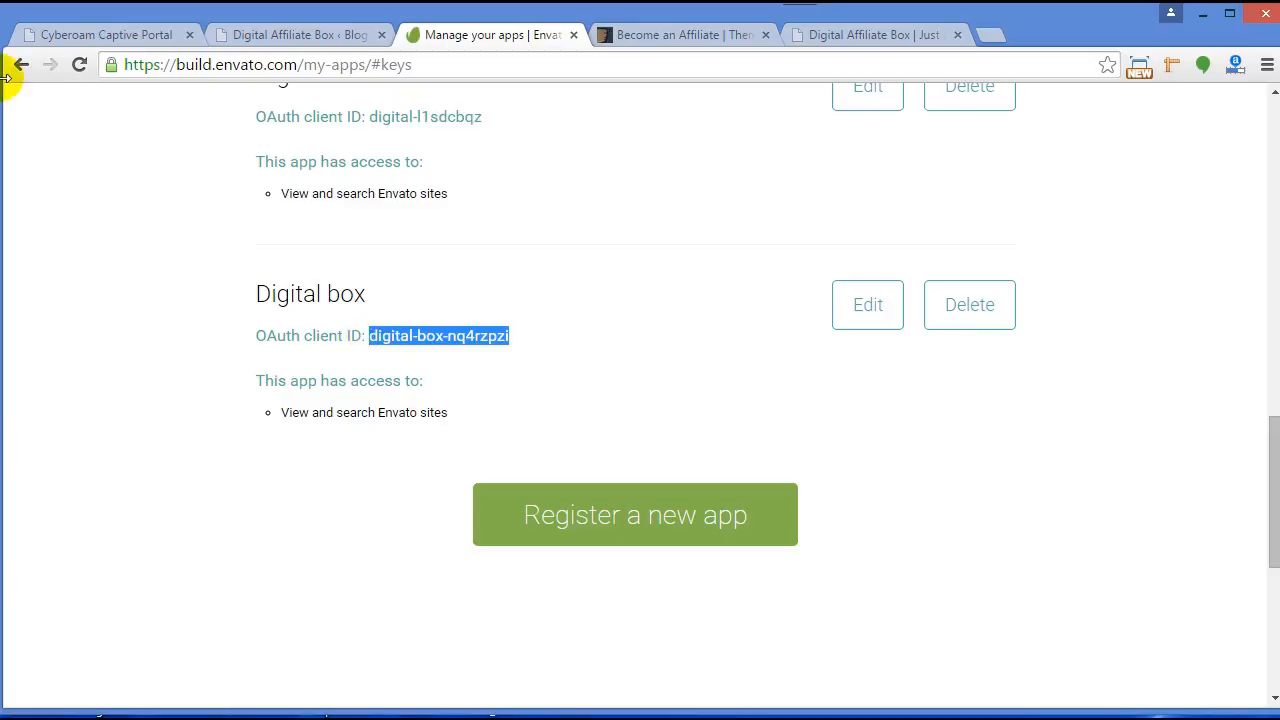
pyautogui.click(282, 42)
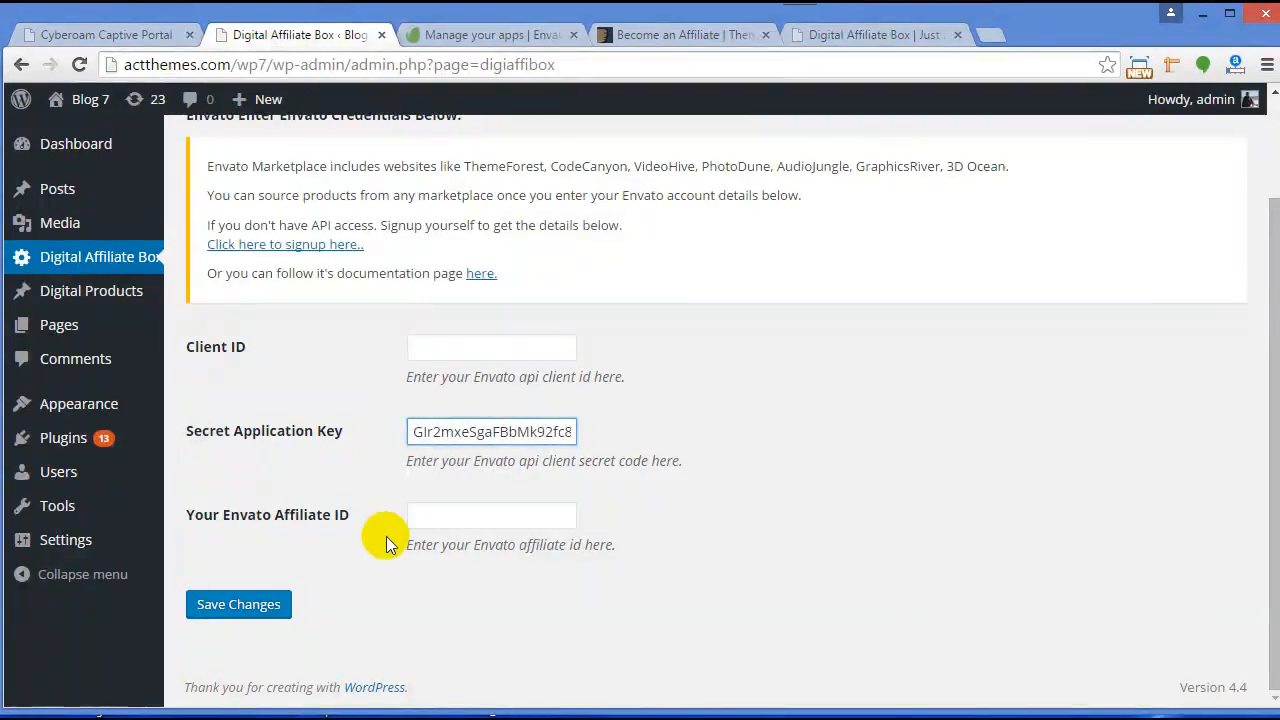
# - Paste the Digital box app's OAuth client ID into the Client ID field
pyautogui.click(441, 347)
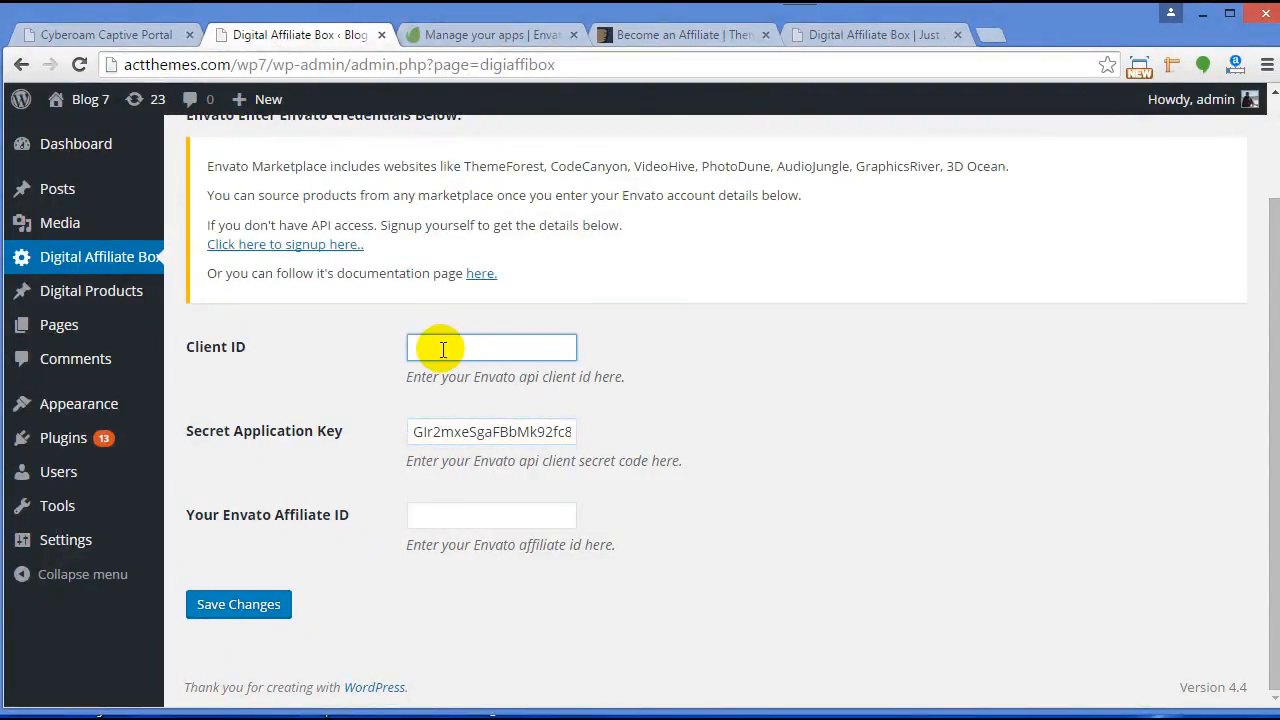
pyautogui.hotkey('ctrl', 'v')
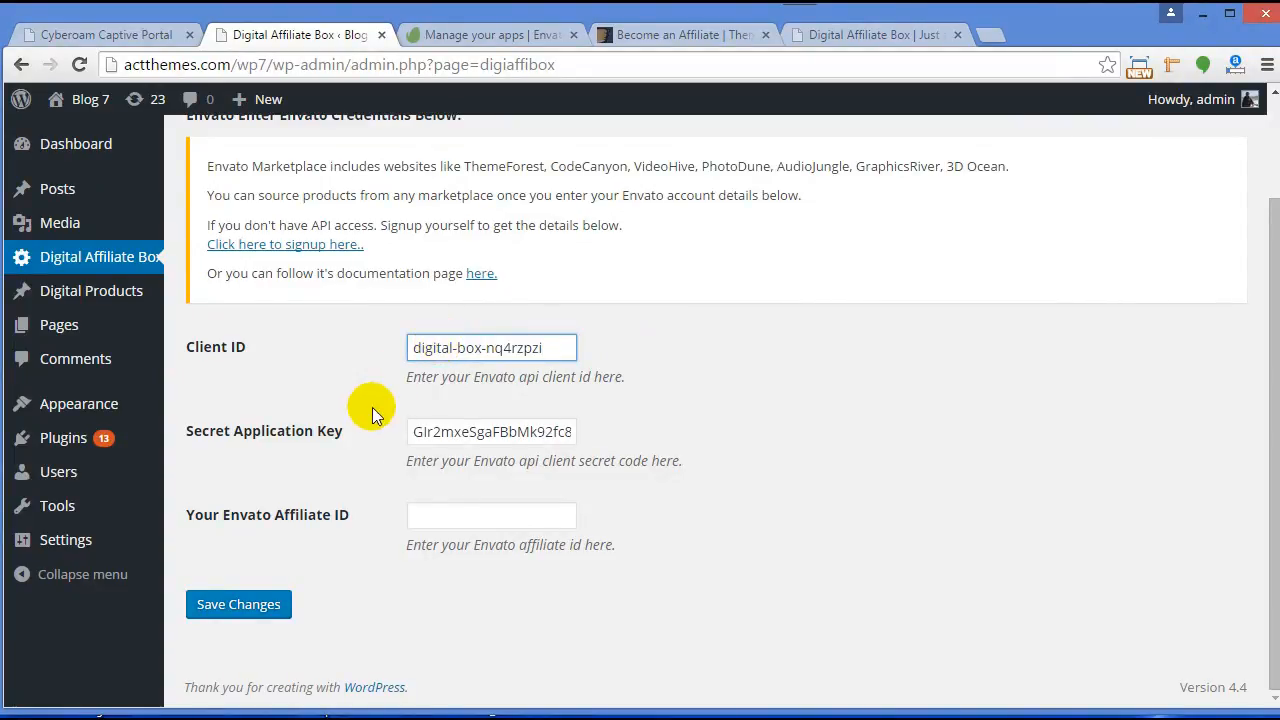
# - Generate a ThemeForest referral URL from the Envato username and select the username after ?ref=
pyautogui.click(679, 36)
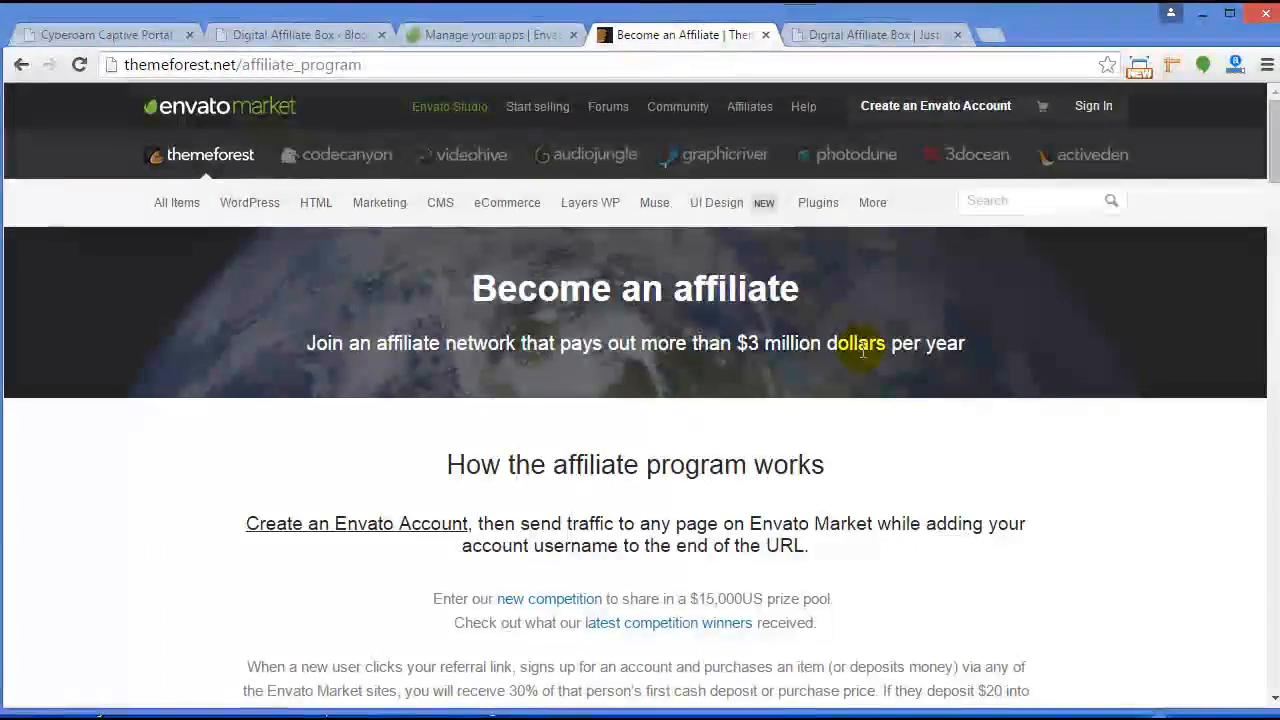
pyautogui.click(753, 113)
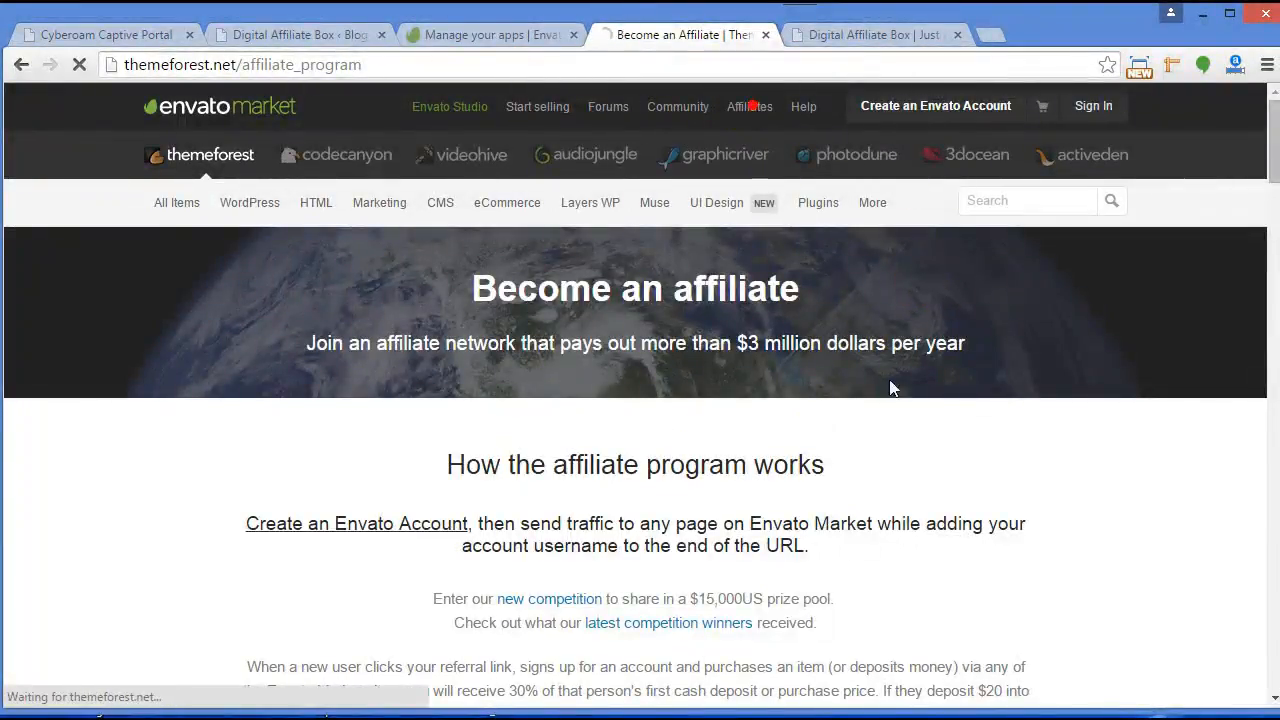
pyautogui.scroll(-8, 834, 391)
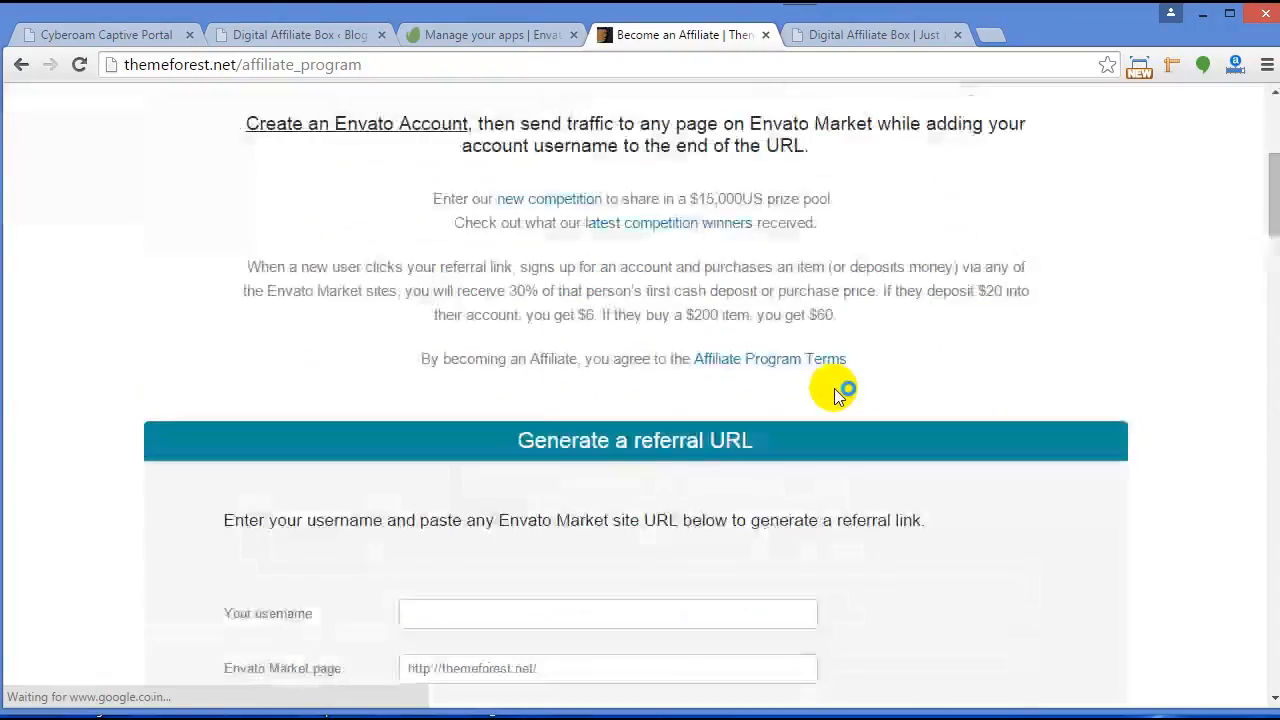
pyautogui.click(461, 213)
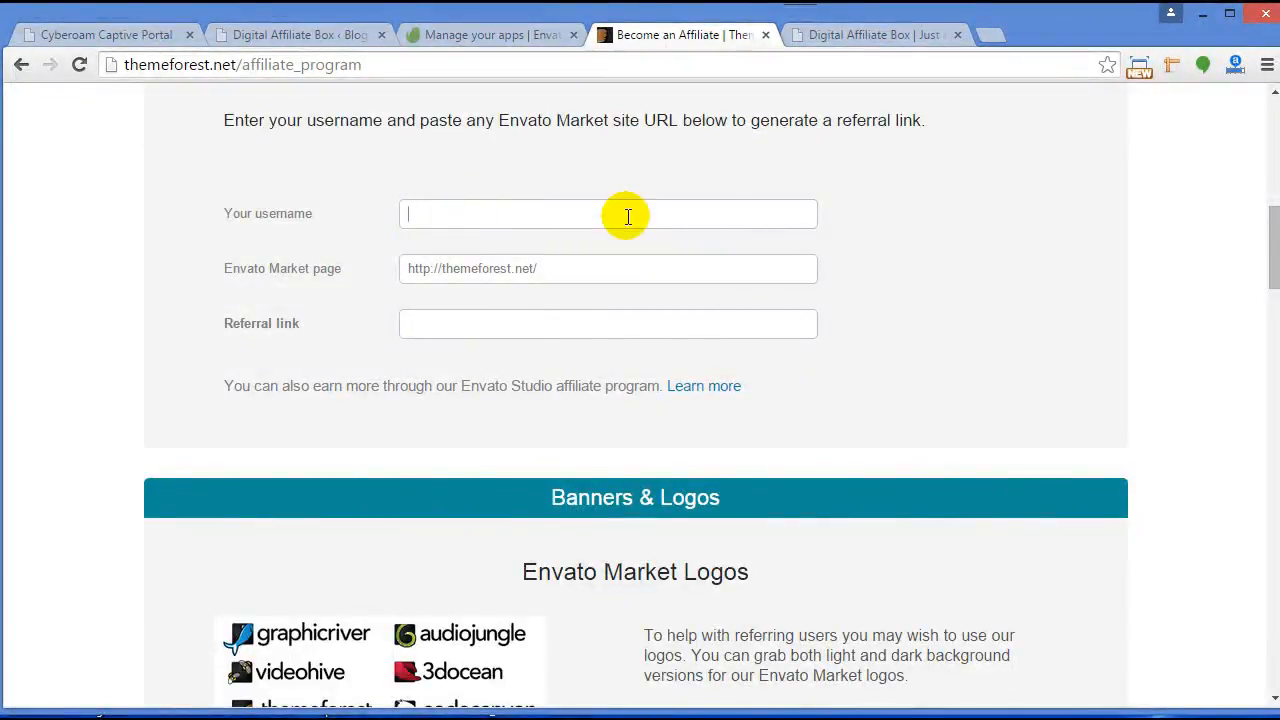
pyautogui.write('JayaRai')
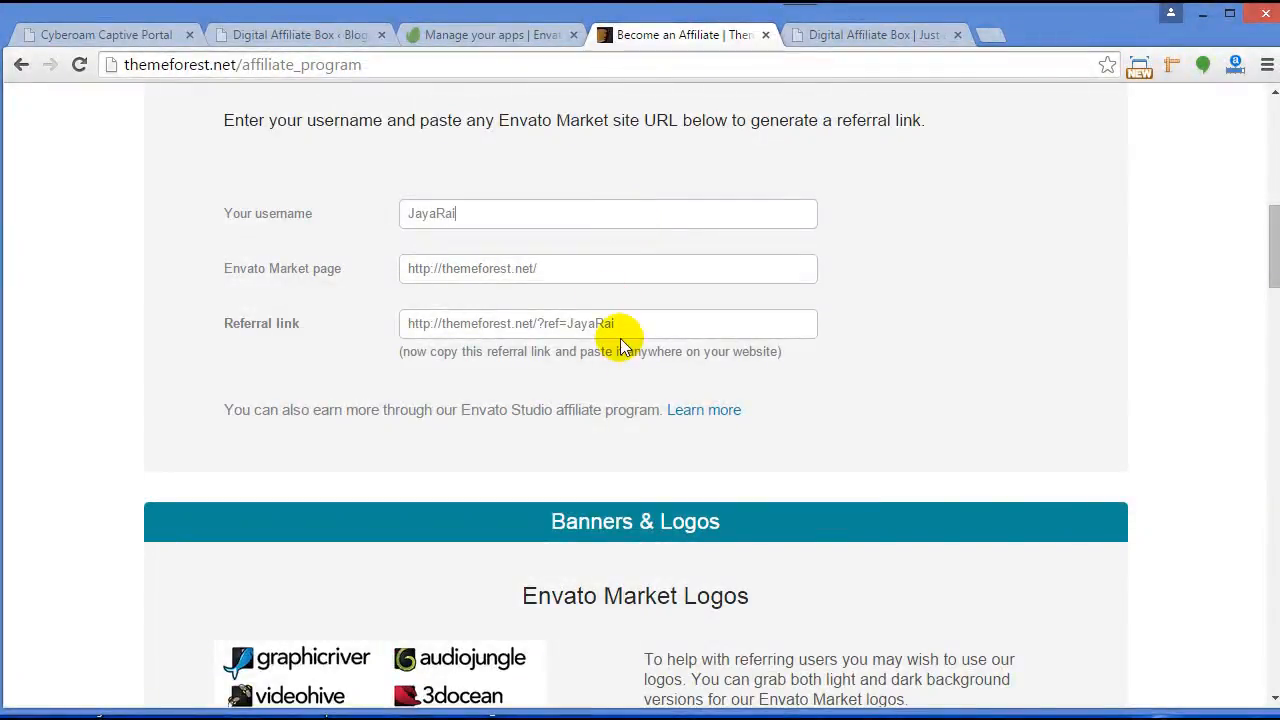
pyautogui.moveTo(618, 323); pyautogui.dragTo(419, 171)
pyautogui.click(289, 40)
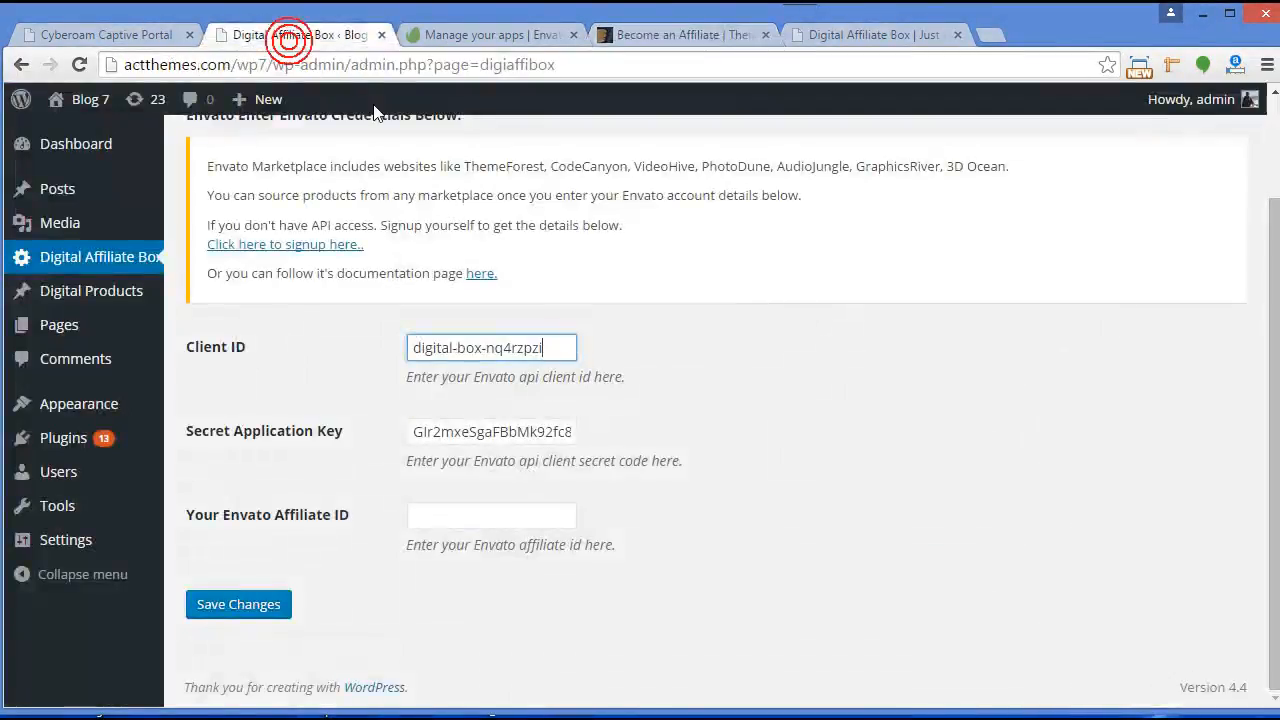
# - Enter the Envato username as Affiliate ID and save the plugin settings
pyautogui.click(495, 516)
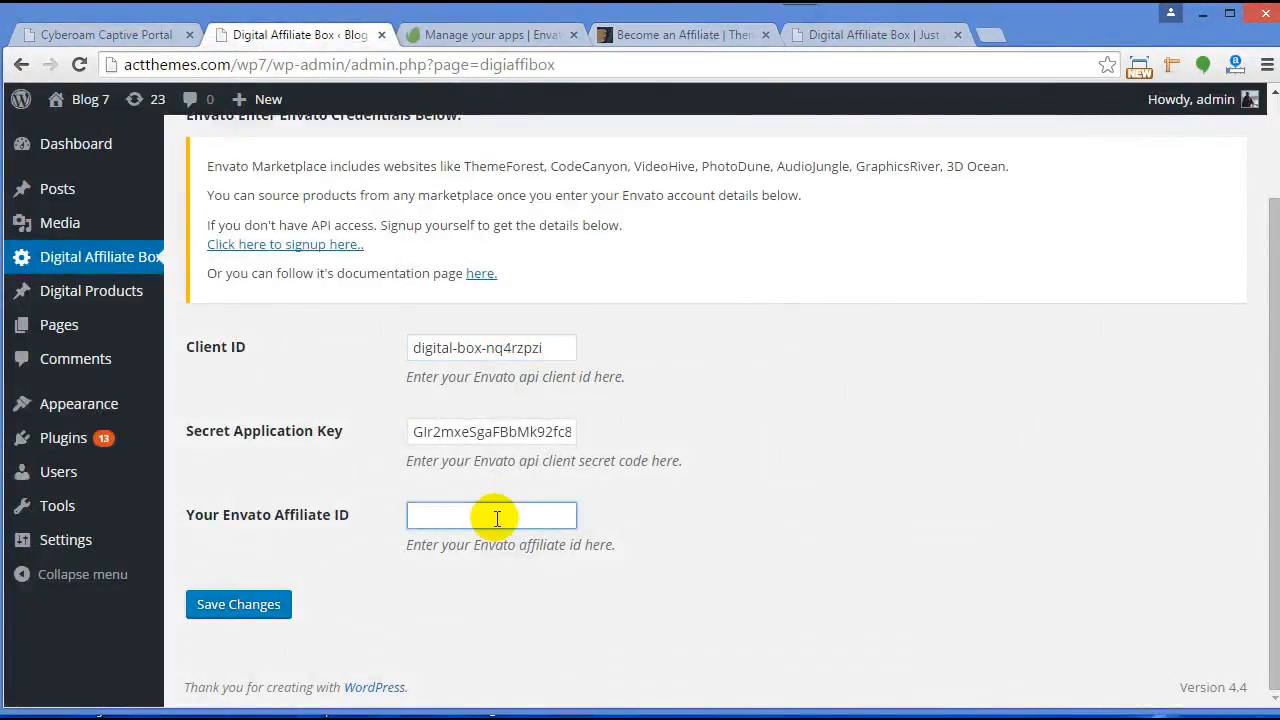
pyautogui.write('JayaRai')
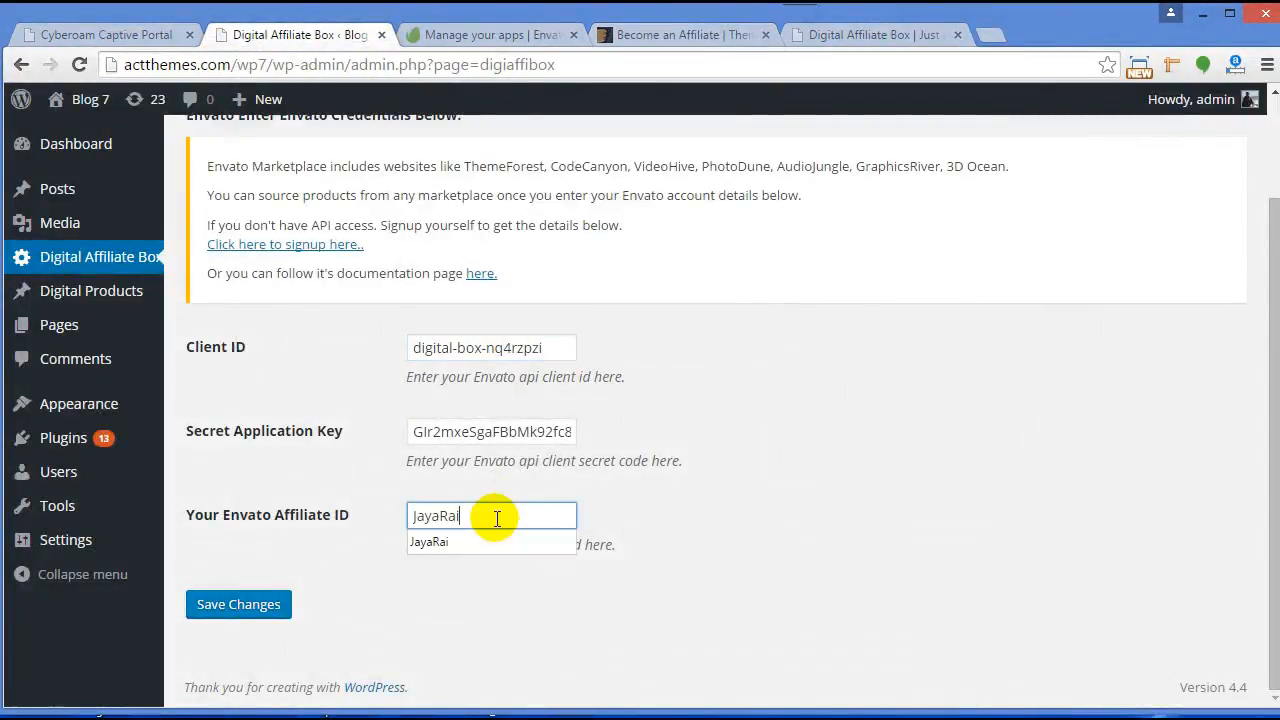
pyautogui.click(728, 579)
pyautogui.click(262, 602)
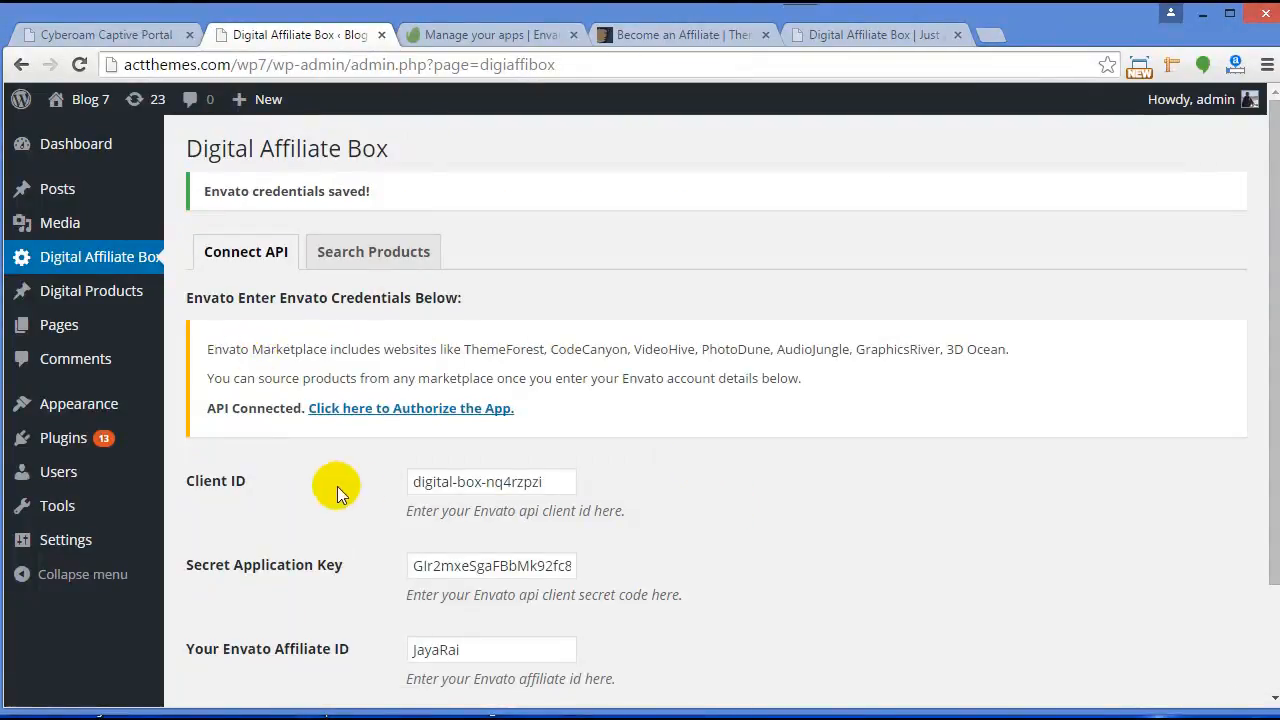
# - Authorize the Digital box app on Envato, then open the Search Products tab
pyautogui.click(388, 412)
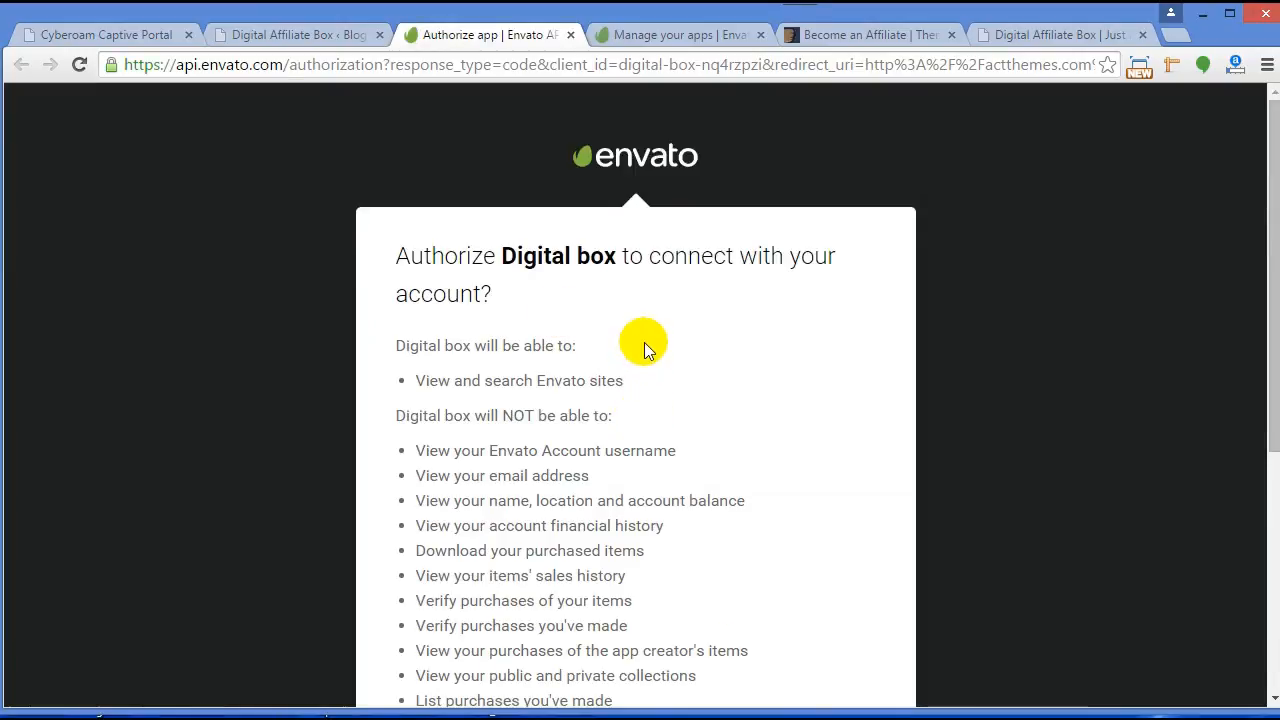
pyautogui.scroll(-4, 644, 342)
pyautogui.click(596, 470)
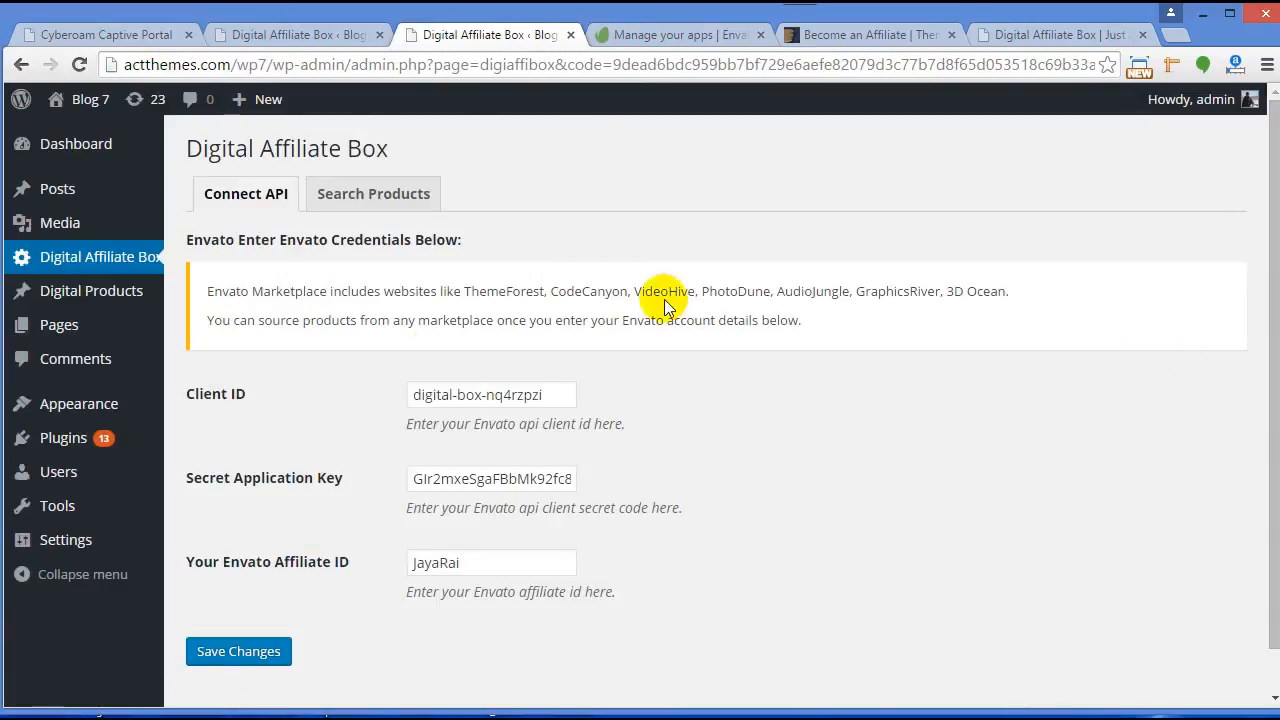
pyautogui.click(392, 200)
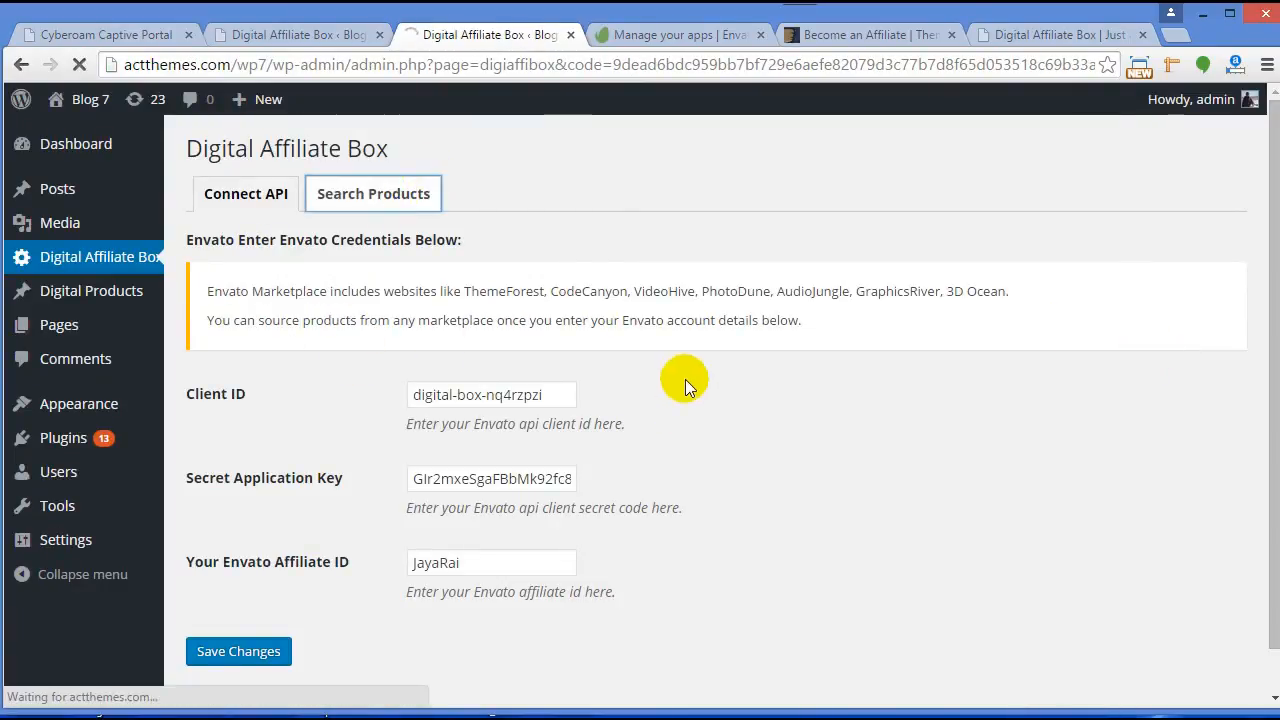
pyautogui.scroll(-2, 780, 316)
pyautogui.scroll(2, 780, 316)
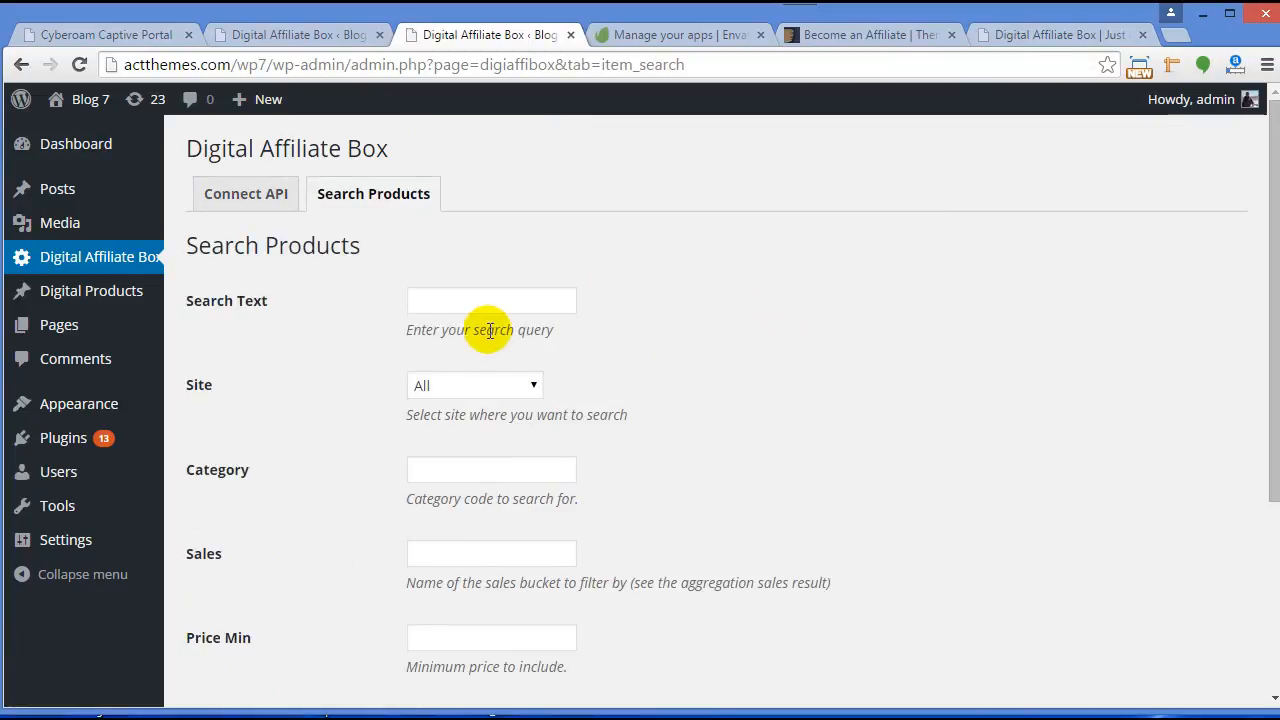
pyautogui.click(474, 300)
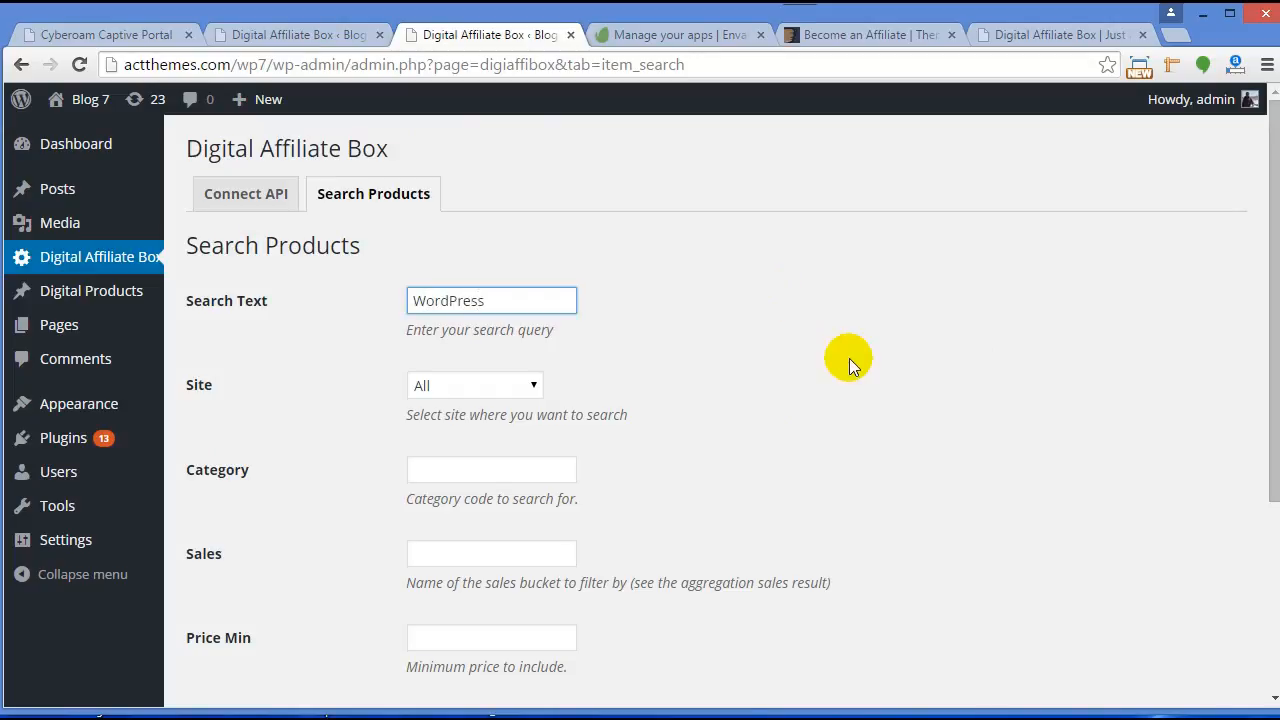
pyautogui.scroll(-1, 815, 343)
pyautogui.click(474, 288)
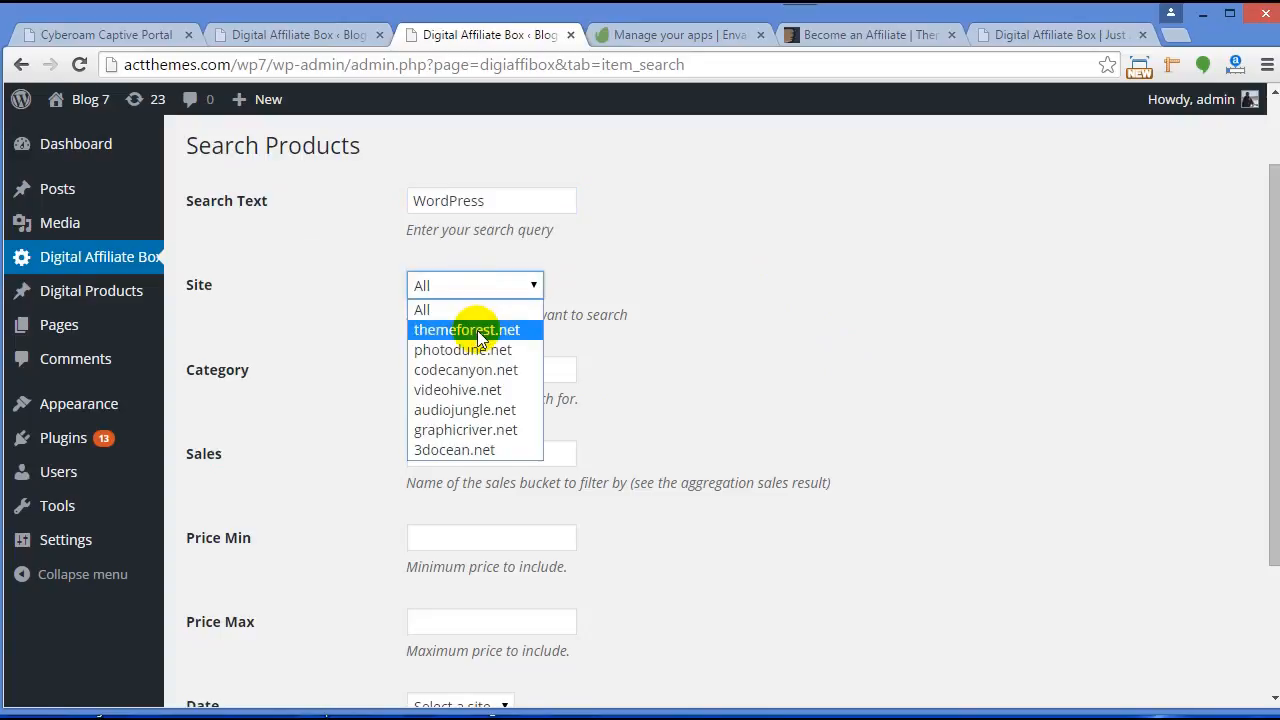
pyautogui.click(471, 331)
pyautogui.scroll(-1, 674, 406)
pyautogui.click(481, 266)
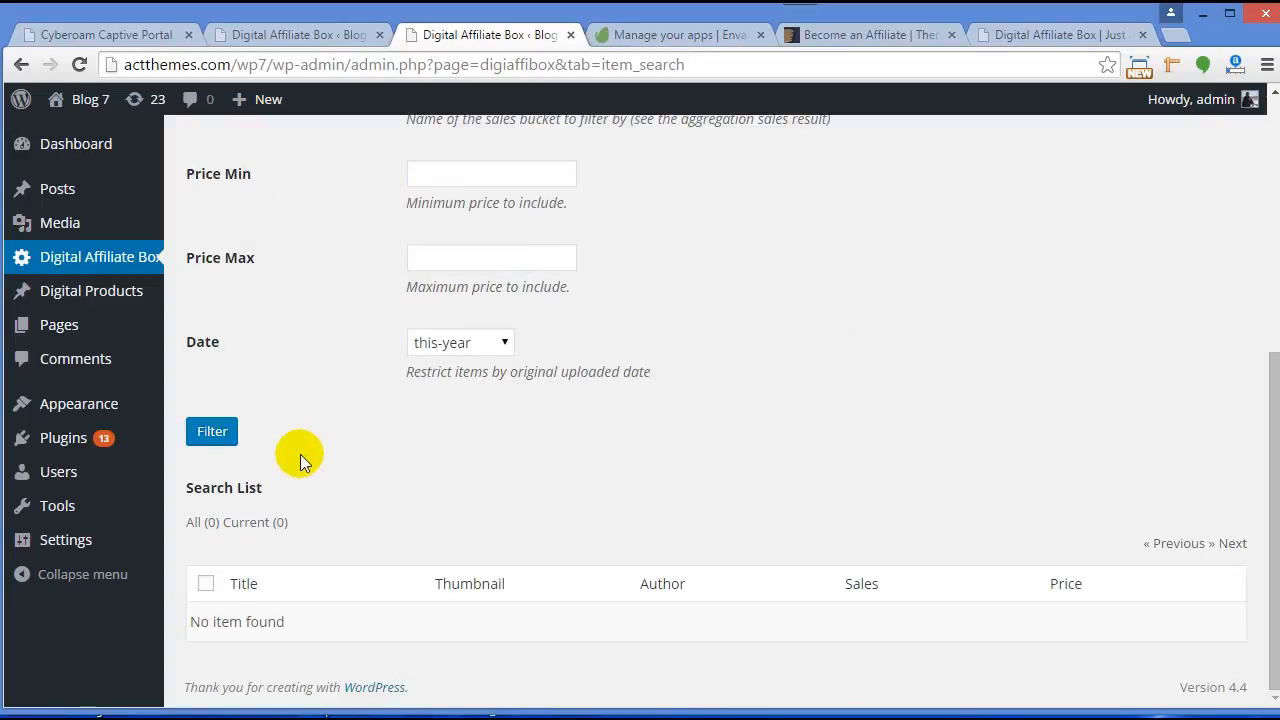
pyautogui.click(211, 430)
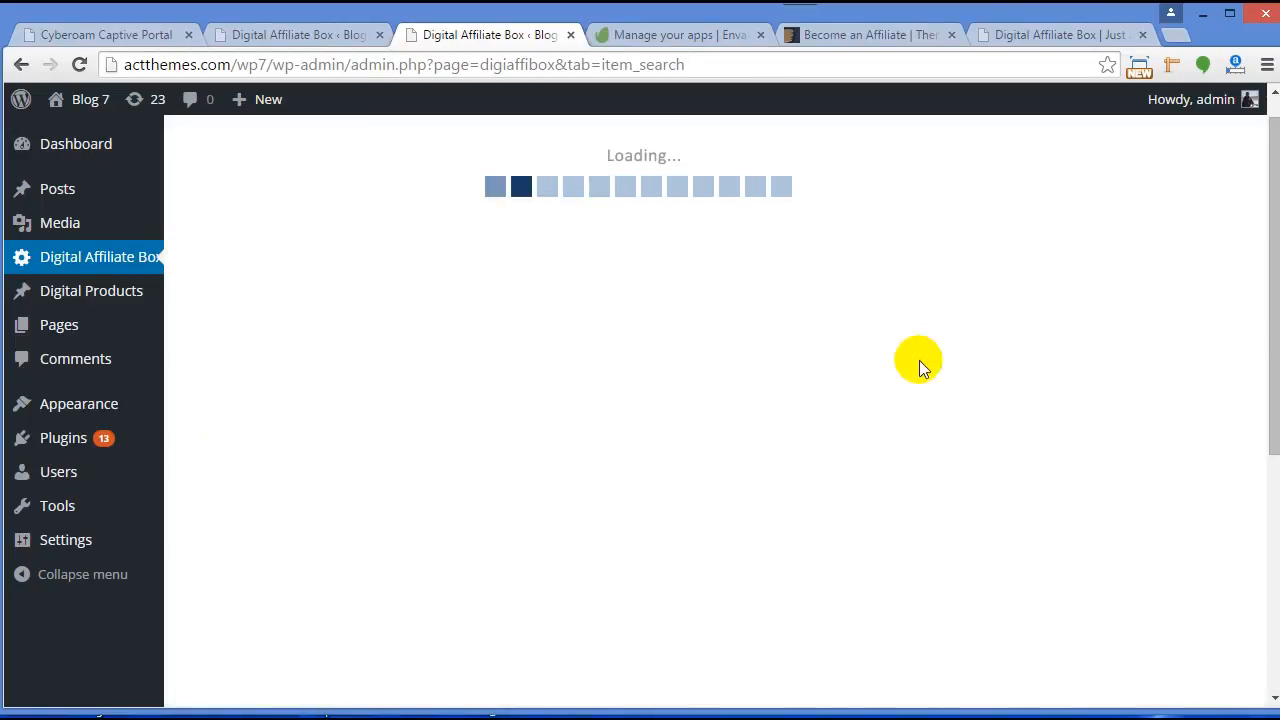
pyautogui.scroll(-7, 928, 358)
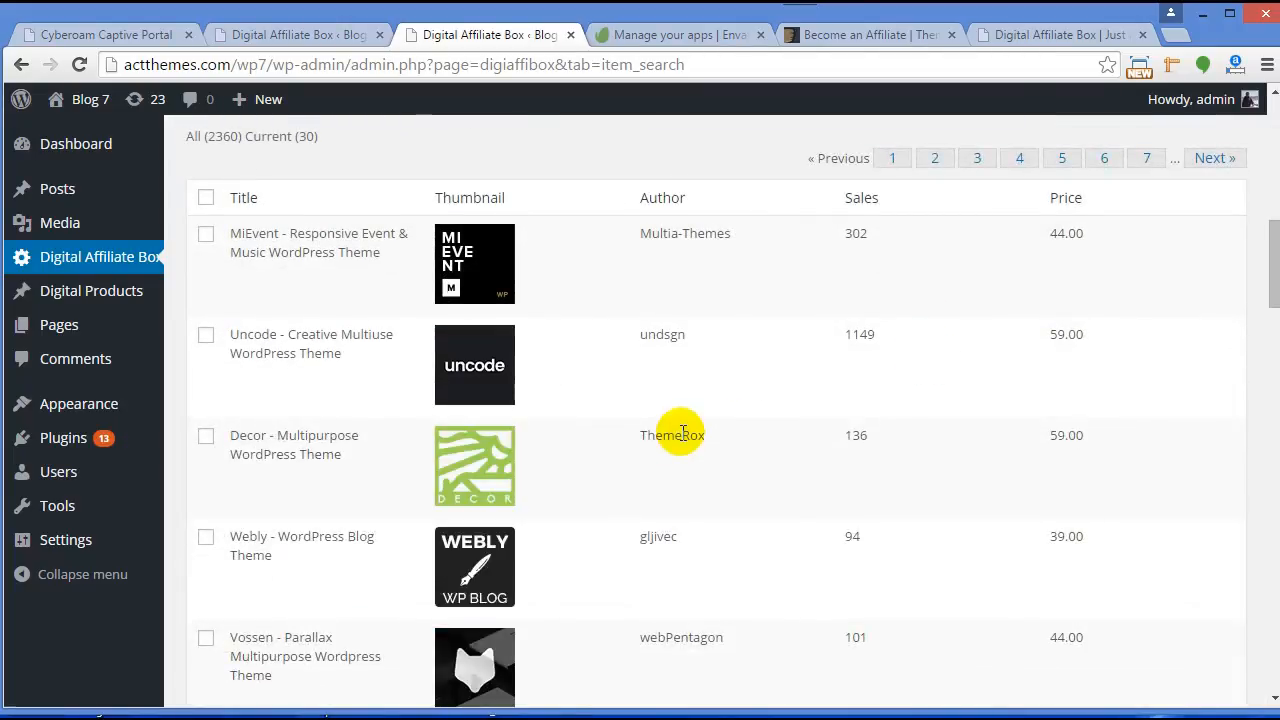
pyautogui.scroll(8, 683, 432)
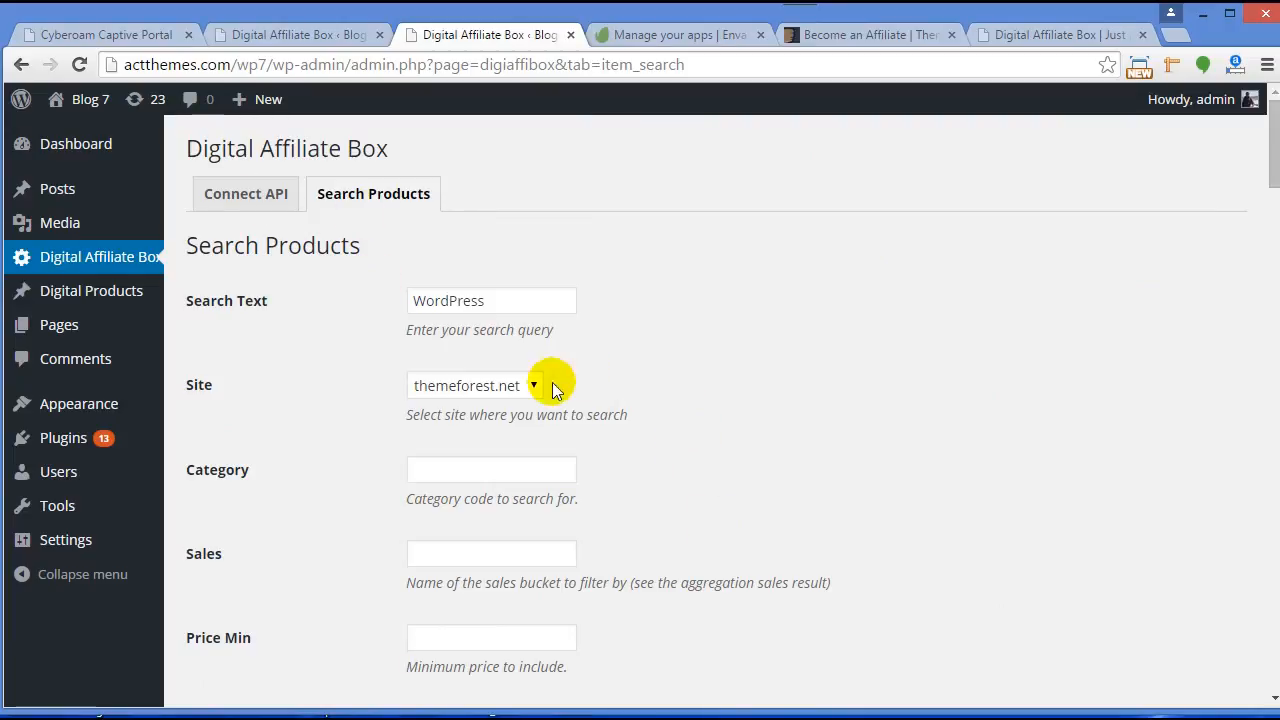
# - Reload the Search Products page to clear the previous search form
pyautogui.click(80, 64)
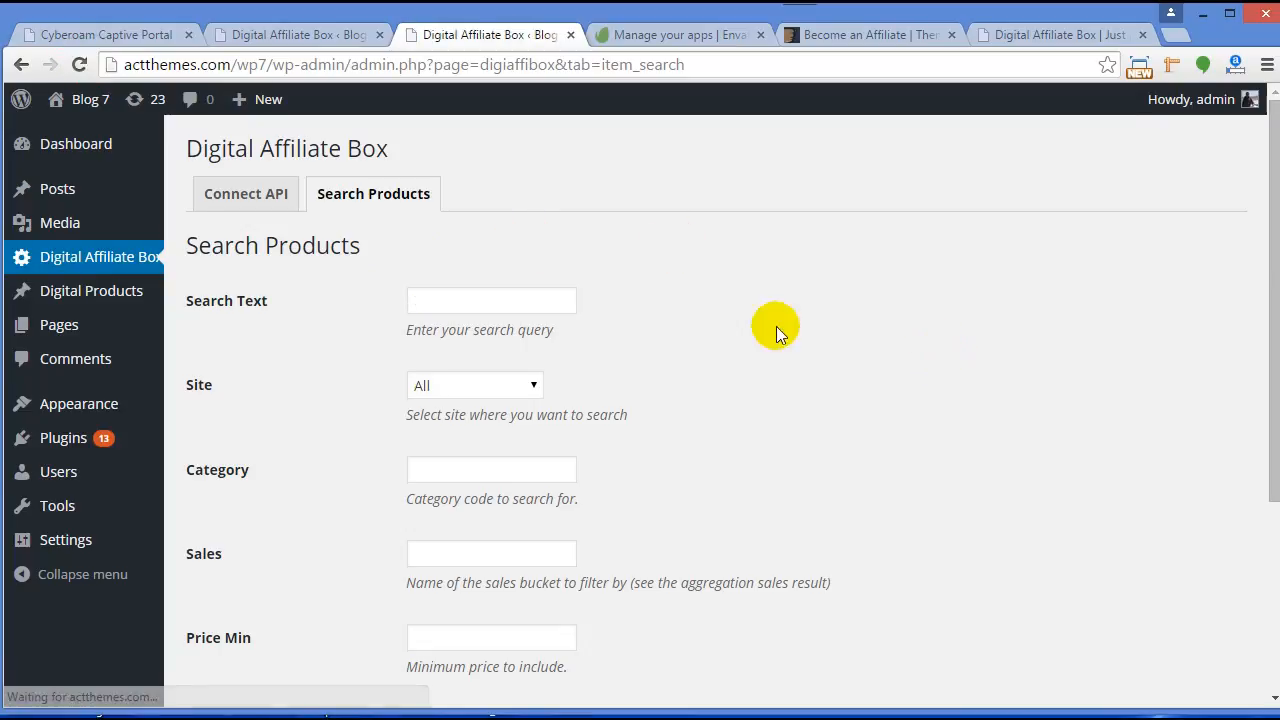
pyautogui.scroll(-3, 712, 329)
pyautogui.scroll(3, 712, 329)
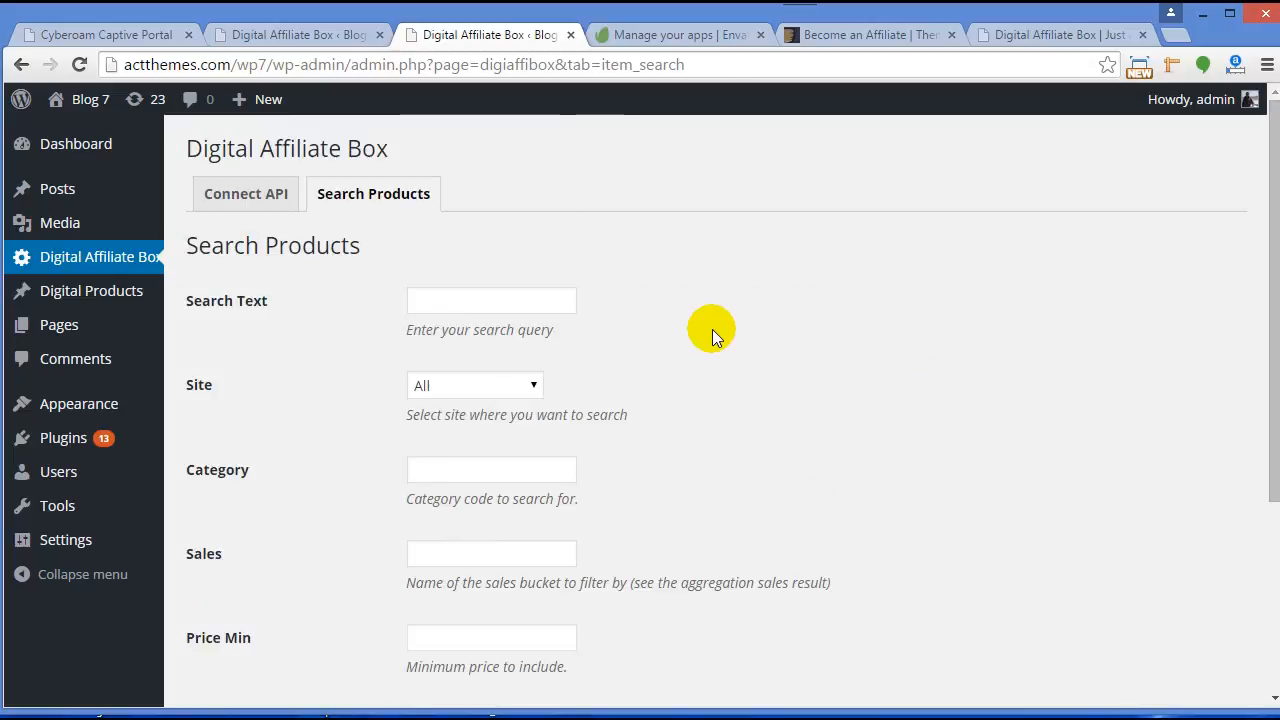
pyautogui.scroll(-3, 703, 393)
pyautogui.scroll(3, 703, 391)
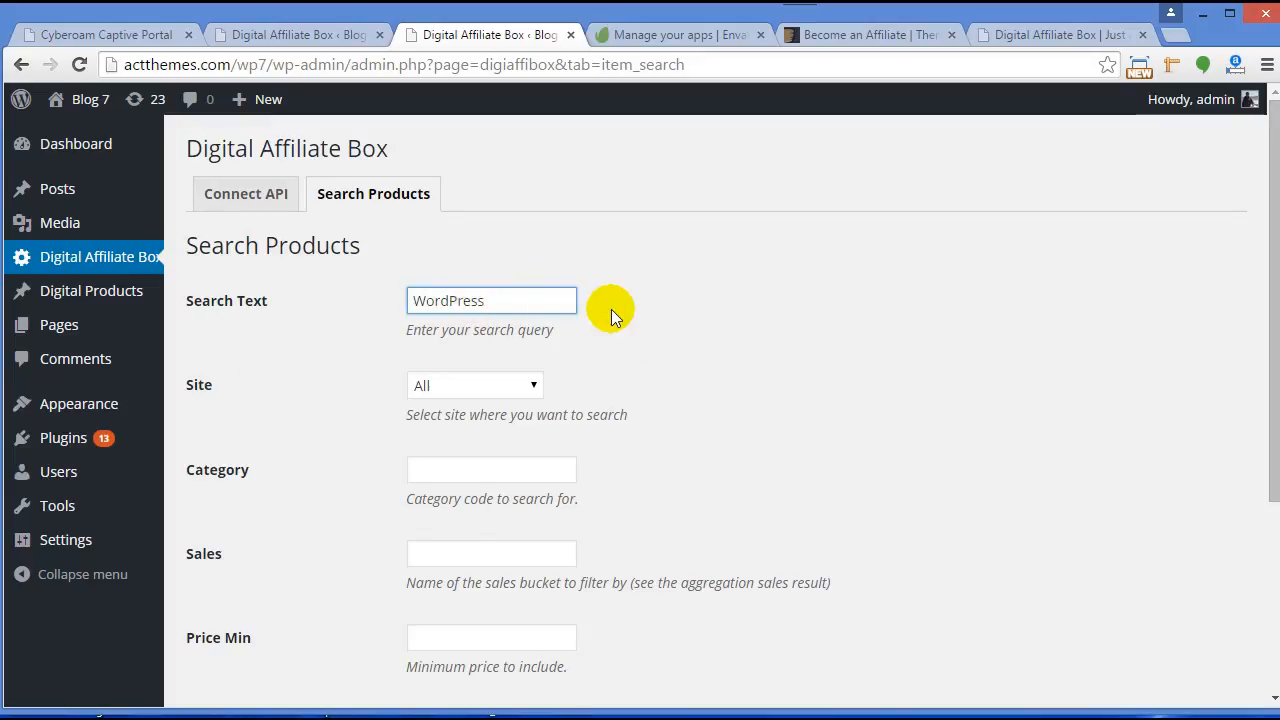
pyautogui.scroll(-1, 608, 308)
# - Limit the WordPress product search to themeforest.net and open the upload Date options
pyautogui.click(492, 292)
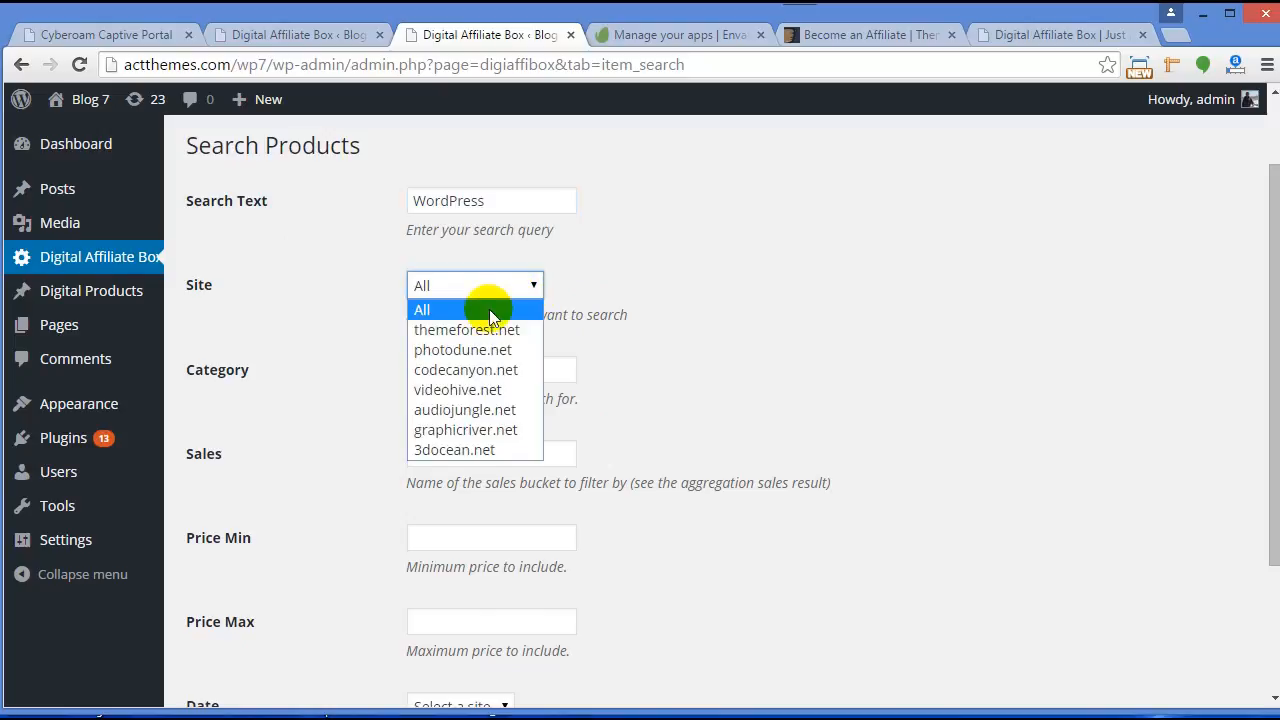
pyautogui.click(490, 330)
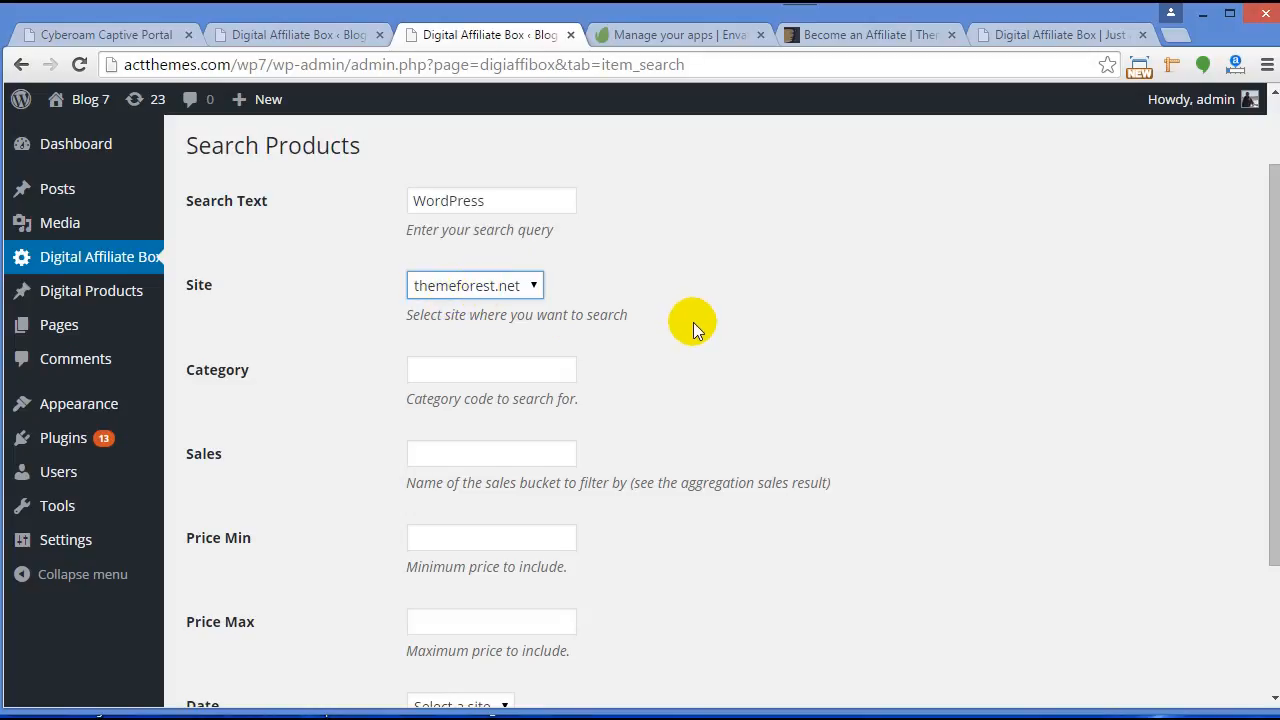
pyautogui.scroll(-2, 693, 322)
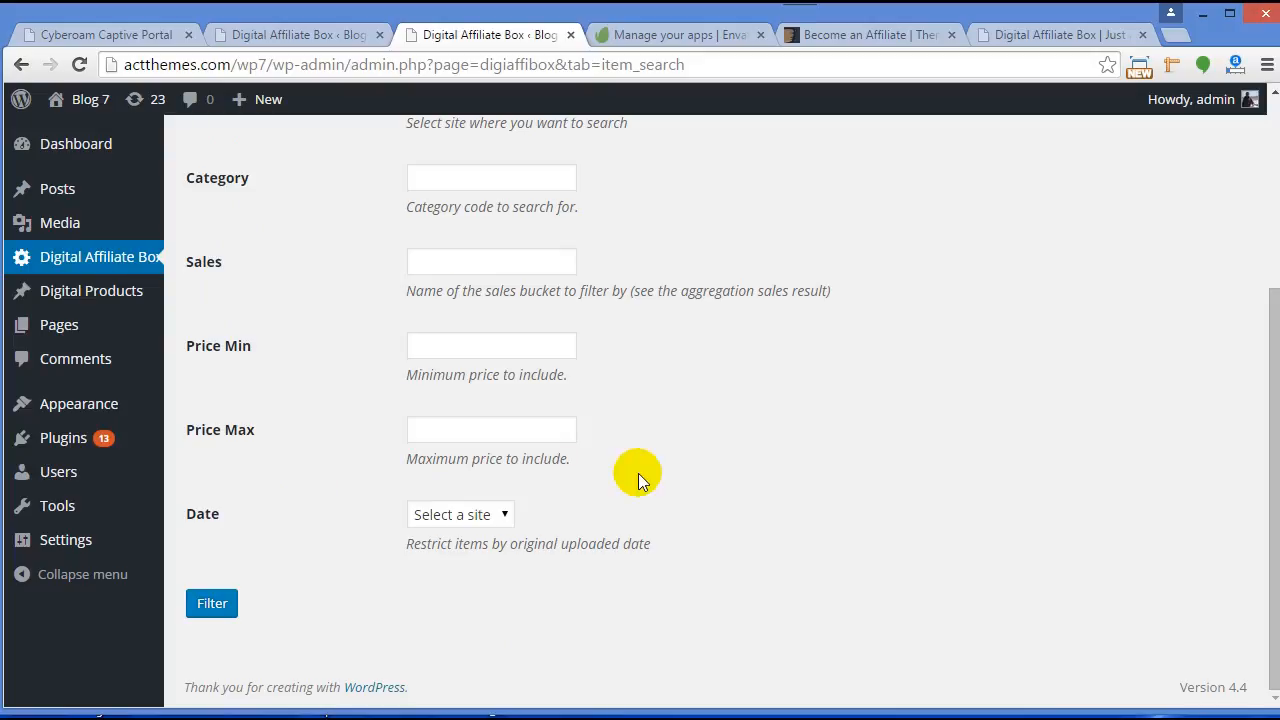
pyautogui.click(465, 521)
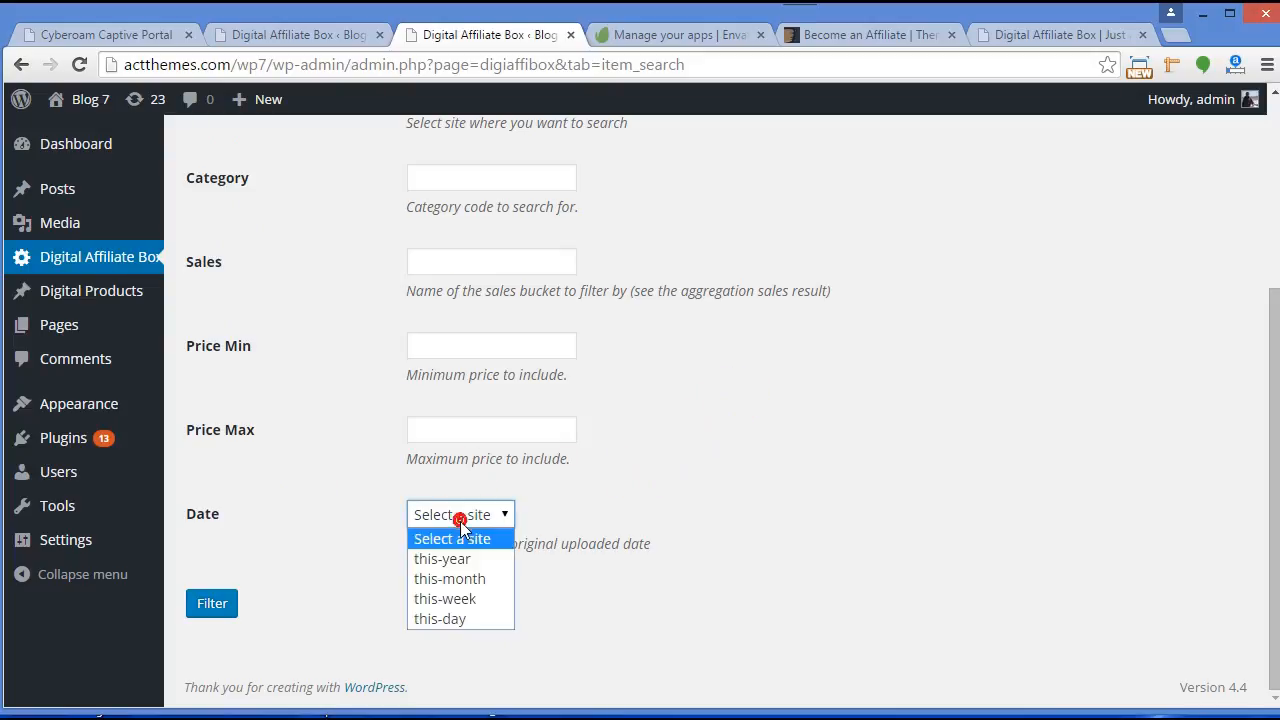
# - Filter the ThemeForest search to this-year uploads and browse the 2360 resulting themes
pyautogui.click(454, 561)
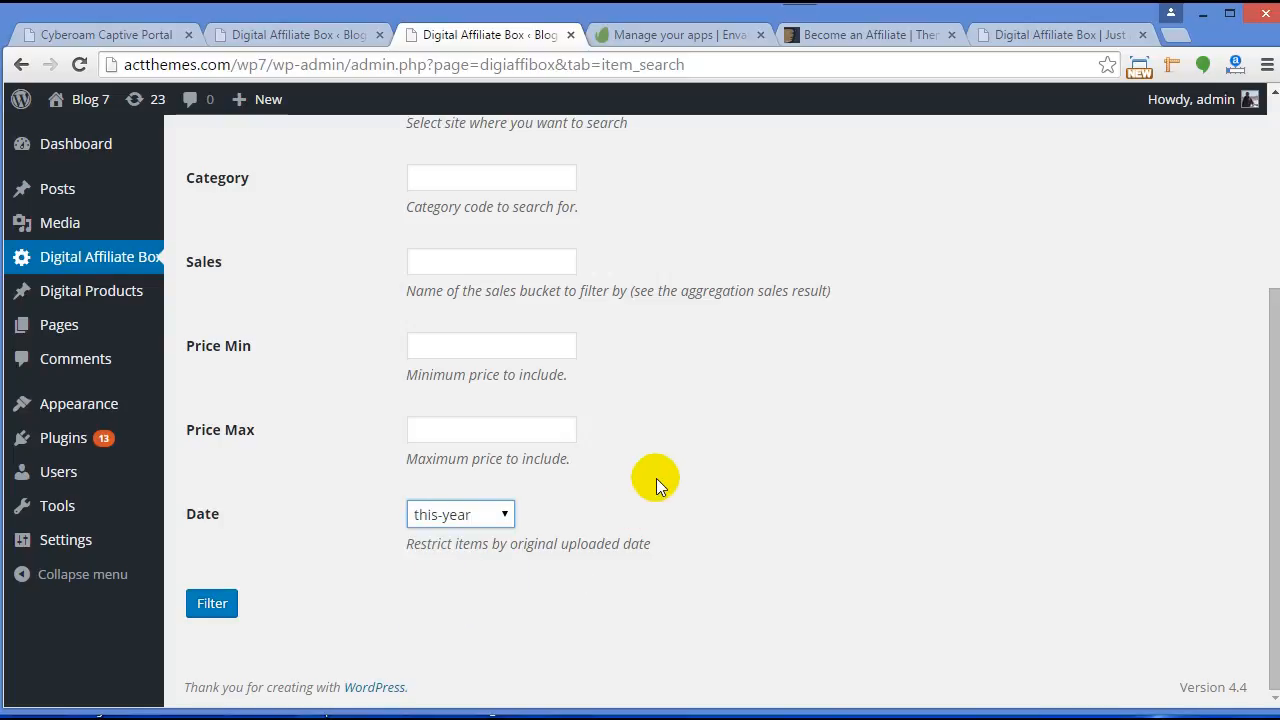
pyautogui.click(208, 606)
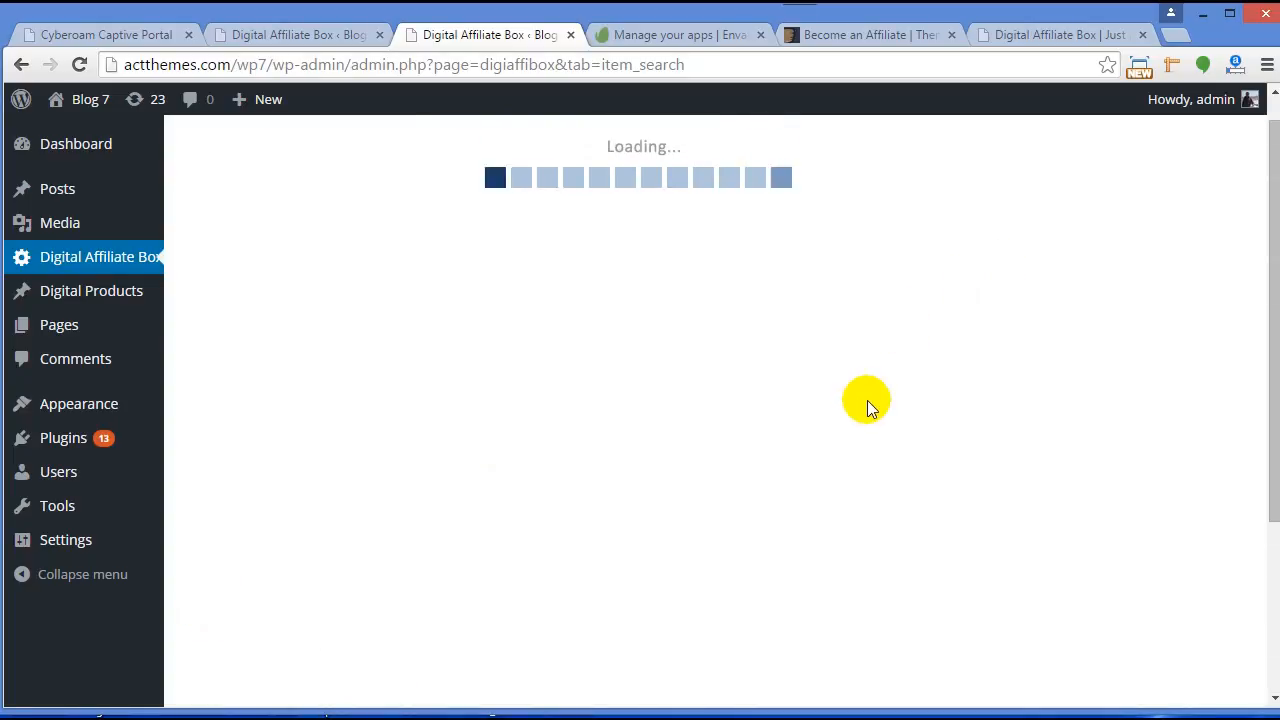
pyautogui.scroll(-2, 867, 400)
pyautogui.scroll(-13, 867, 400)
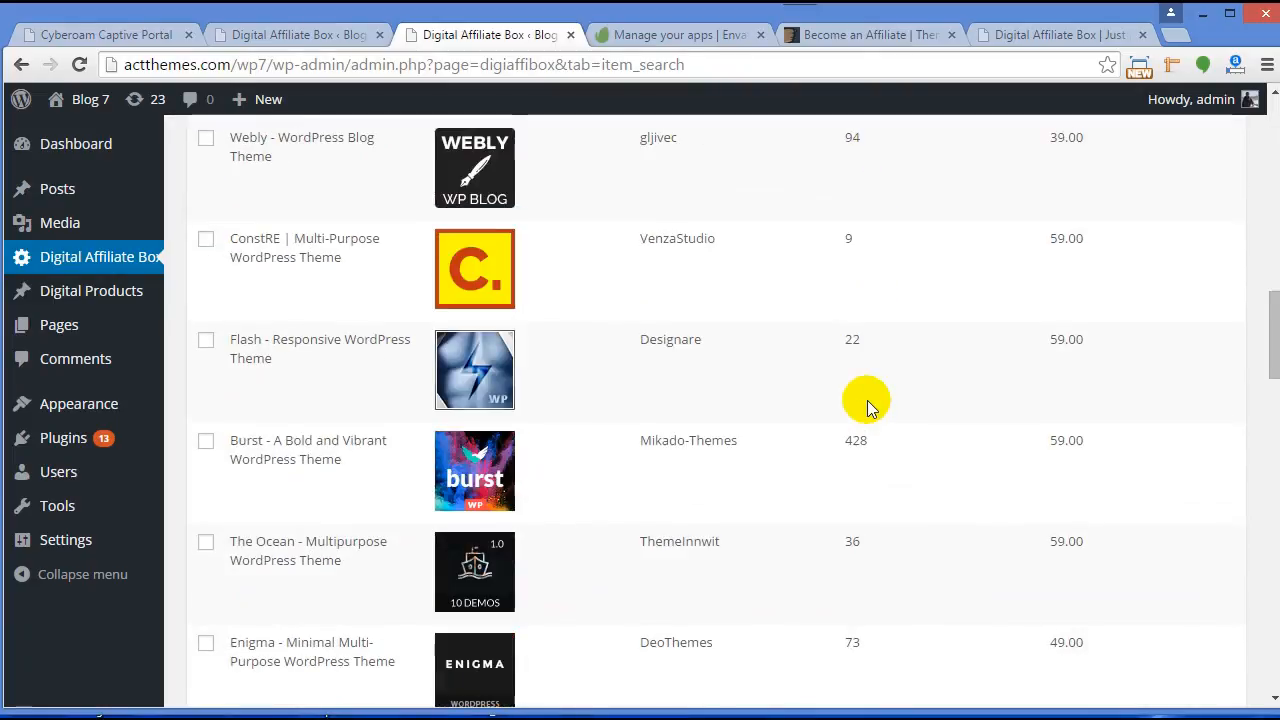
pyautogui.scroll(-11, 867, 400)
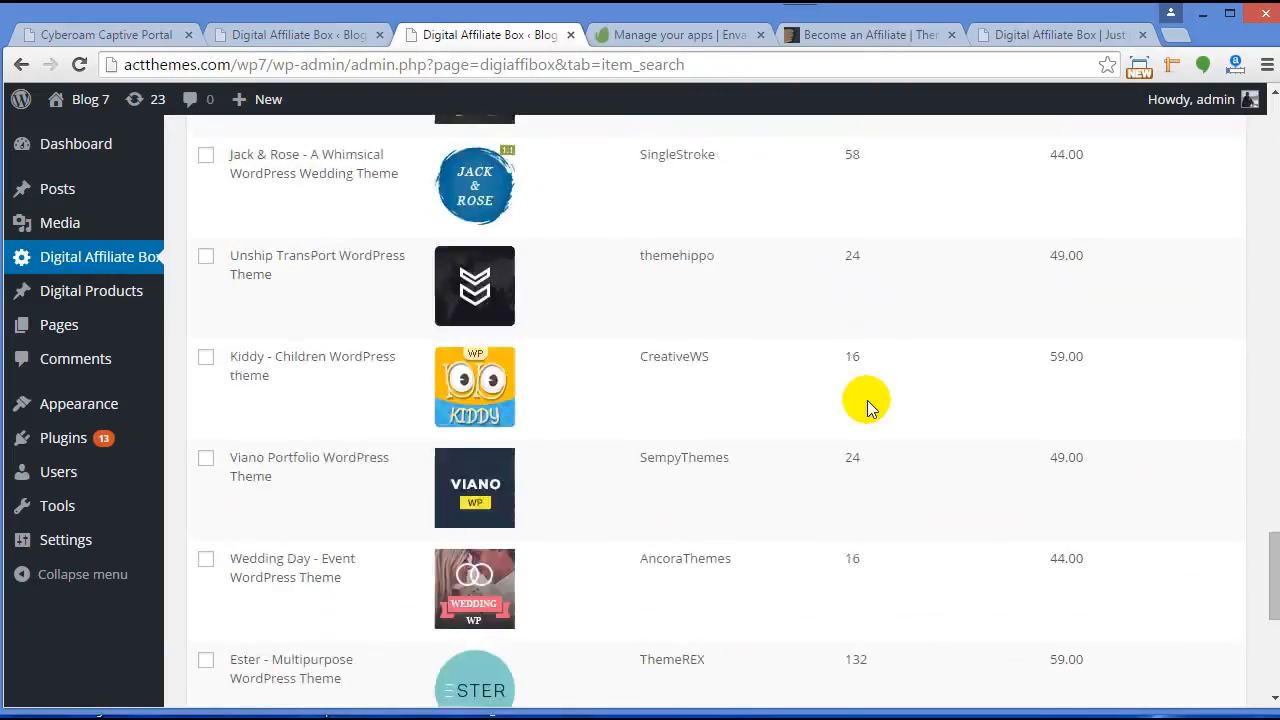
pyautogui.scroll(11, 867, 400)
pyautogui.scroll(15, 867, 400)
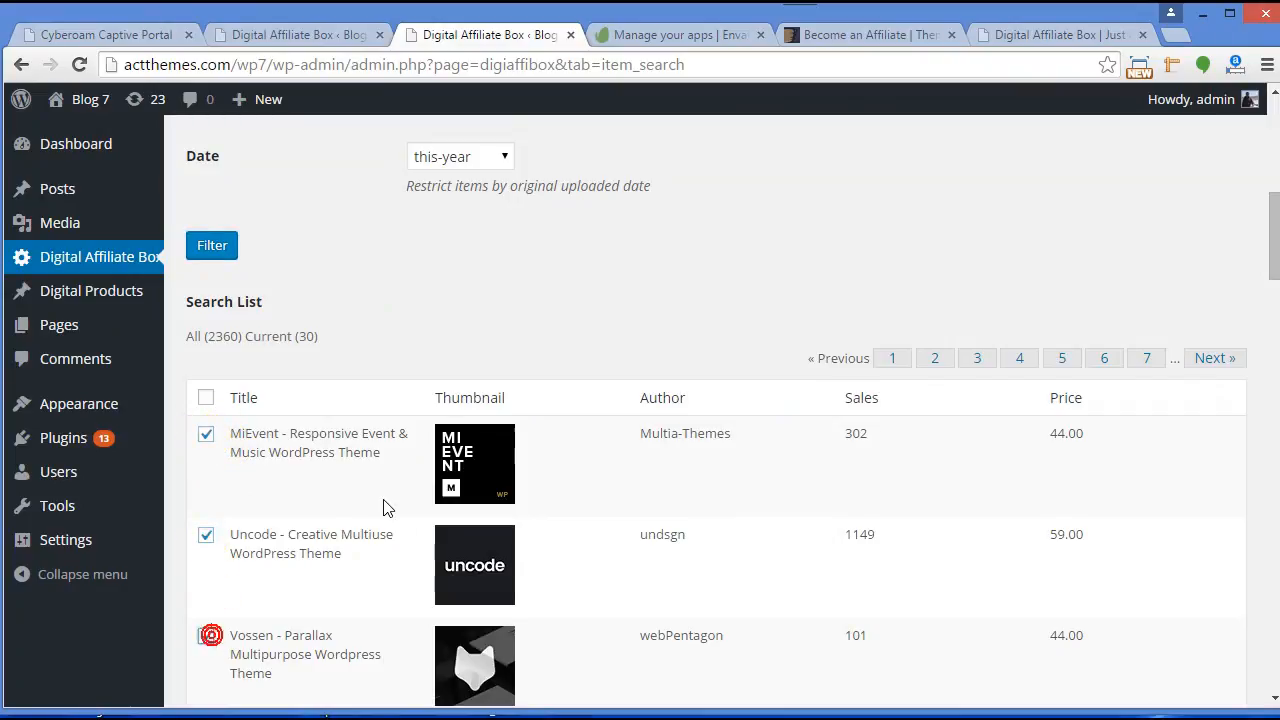
# - Tick Decor and SimpleBuilder too, then import all ticked themes as products
pyautogui.scroll(-4, 380, 513)
pyautogui.click(206, 337)
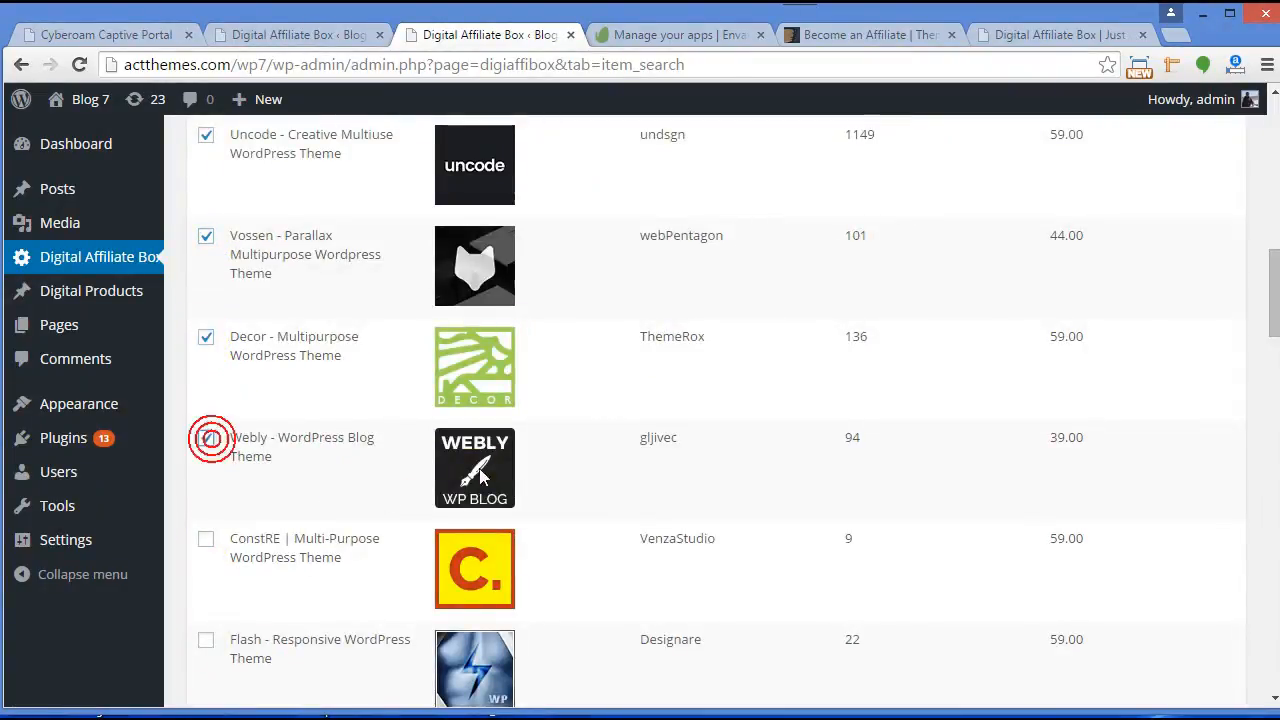
pyautogui.scroll(-18, 475, 480)
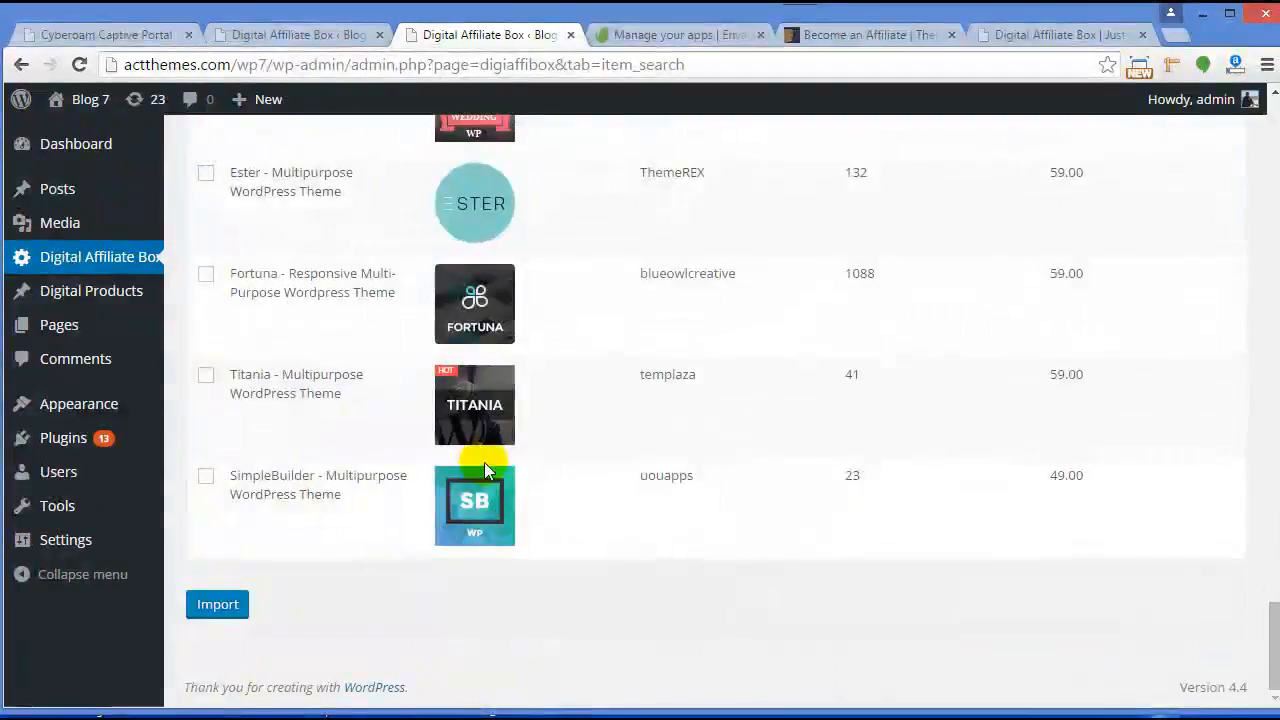
pyautogui.click(205, 476)
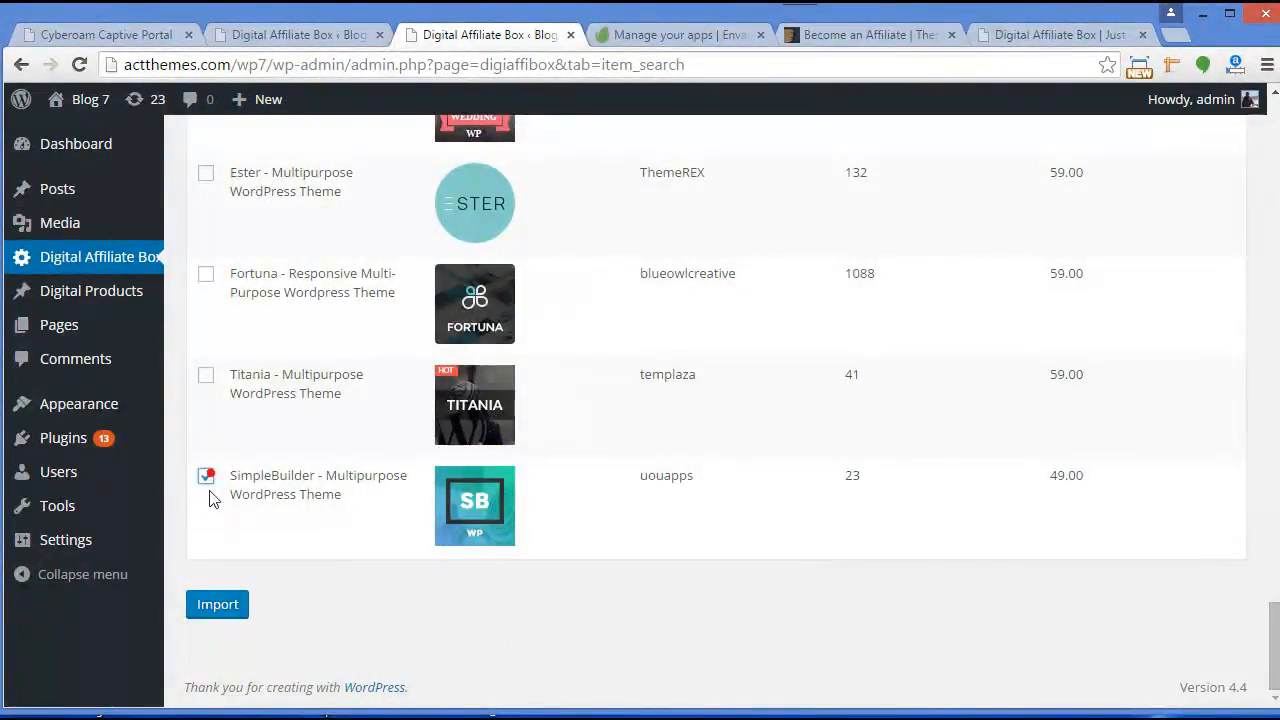
pyautogui.click(230, 606)
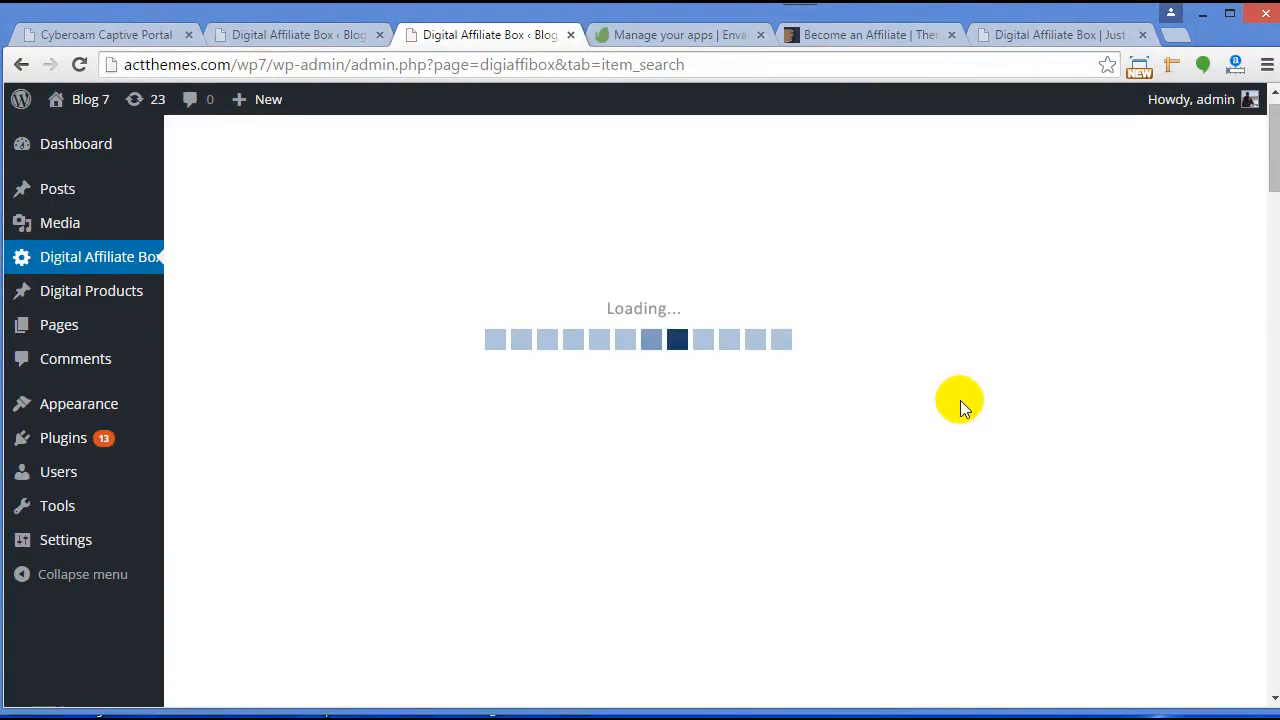
pyautogui.scroll(-7, 891, 362)
pyautogui.scroll(2, 891, 362)
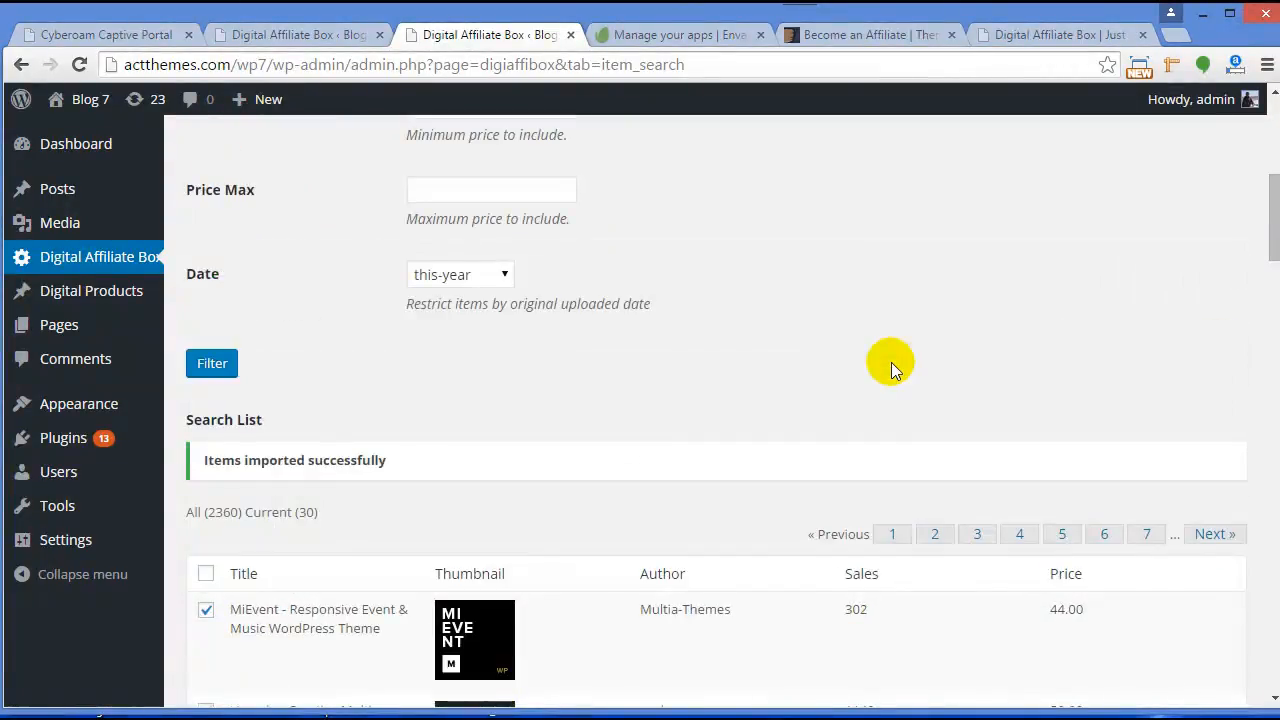
pyautogui.scroll(5, 891, 362)
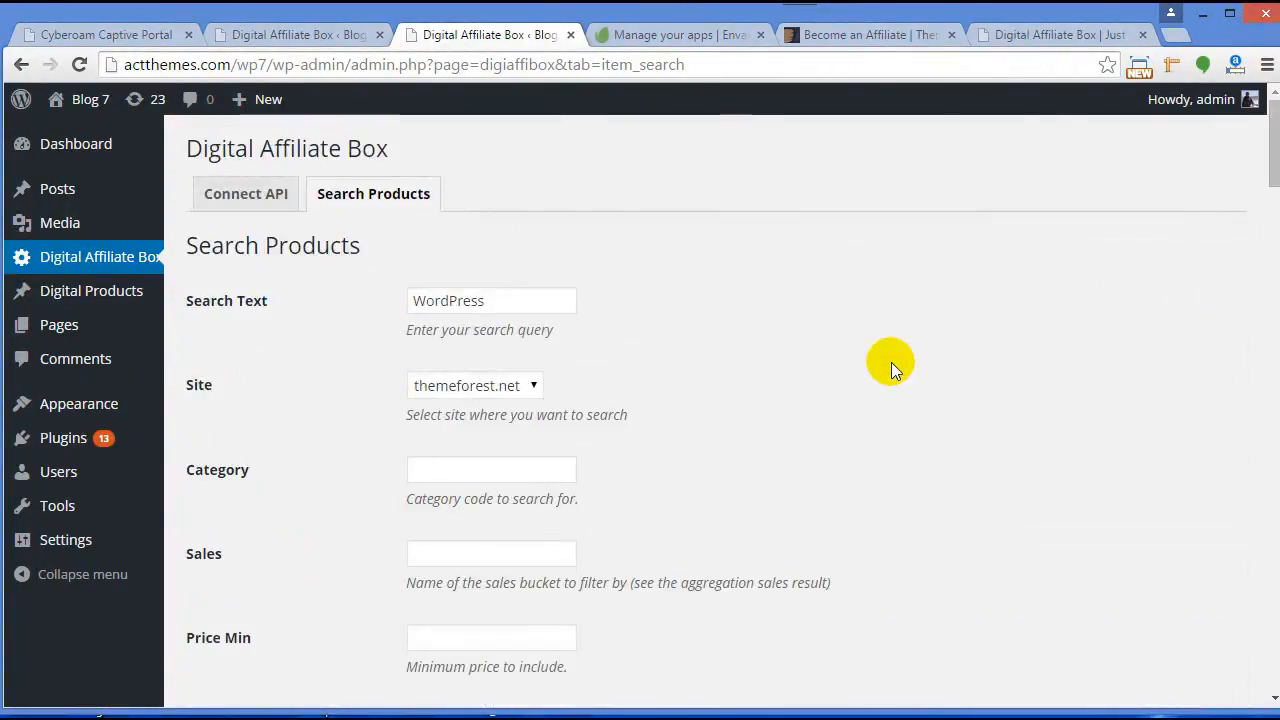
# - From the Digital Products list, view SimpleBuilder on the blog, which shows Page not found
pyautogui.click(115, 295)
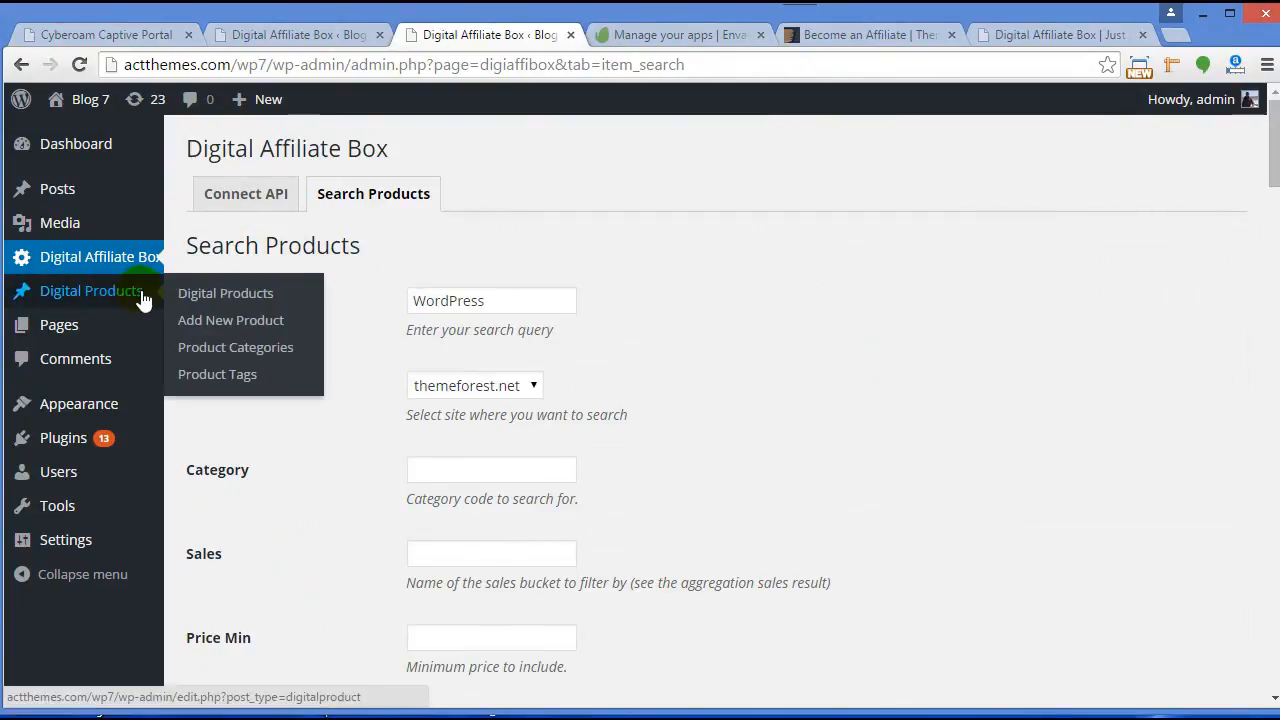
pyautogui.click(208, 300)
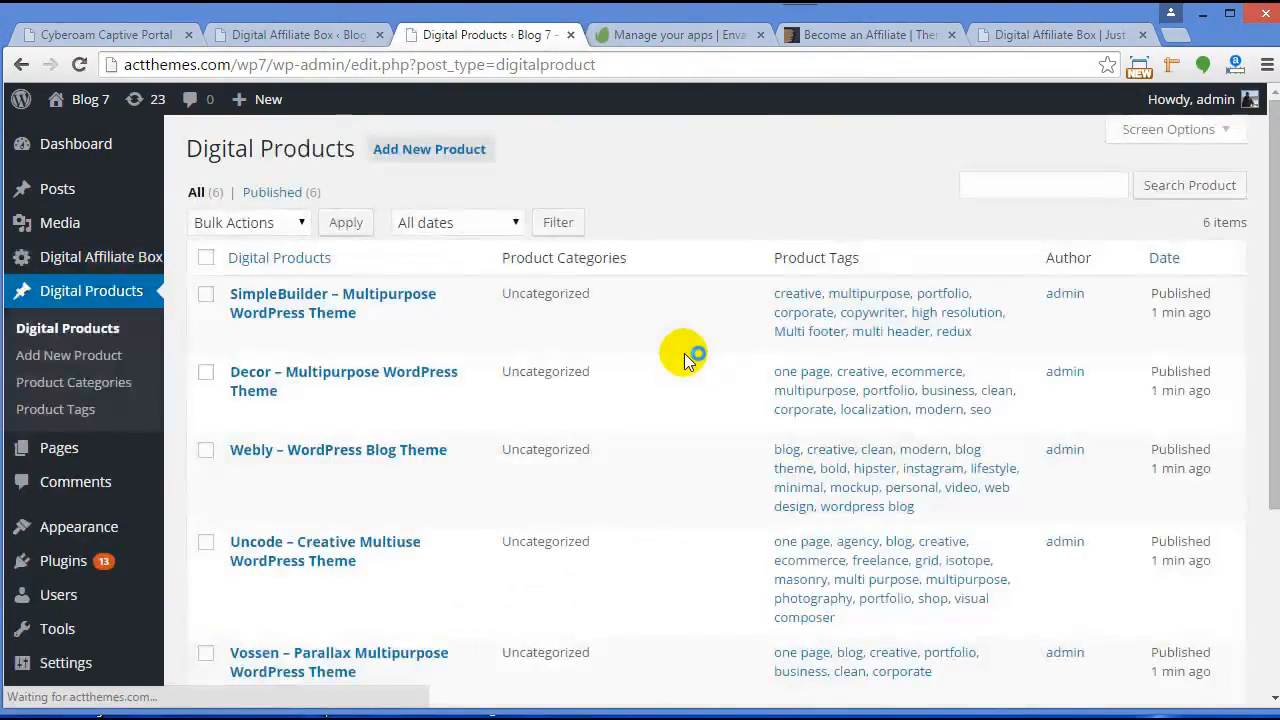
pyautogui.scroll(-3, 327, 318)
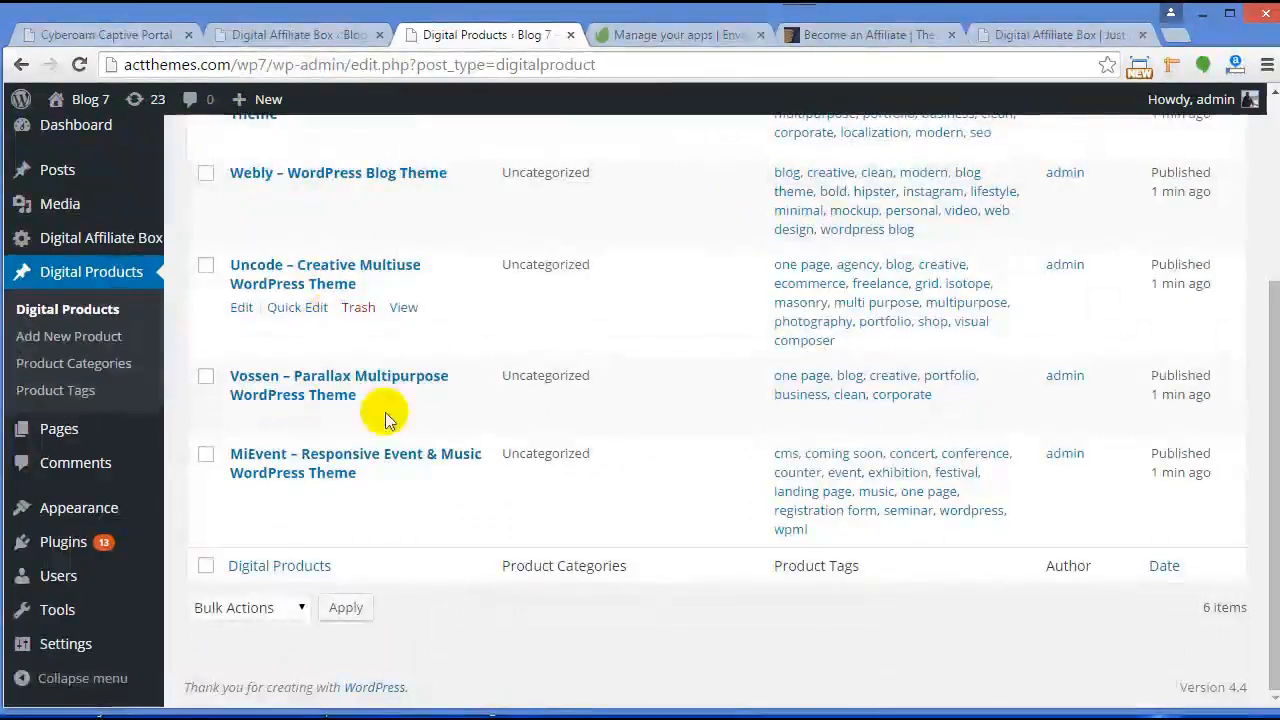
pyautogui.scroll(3, 445, 495)
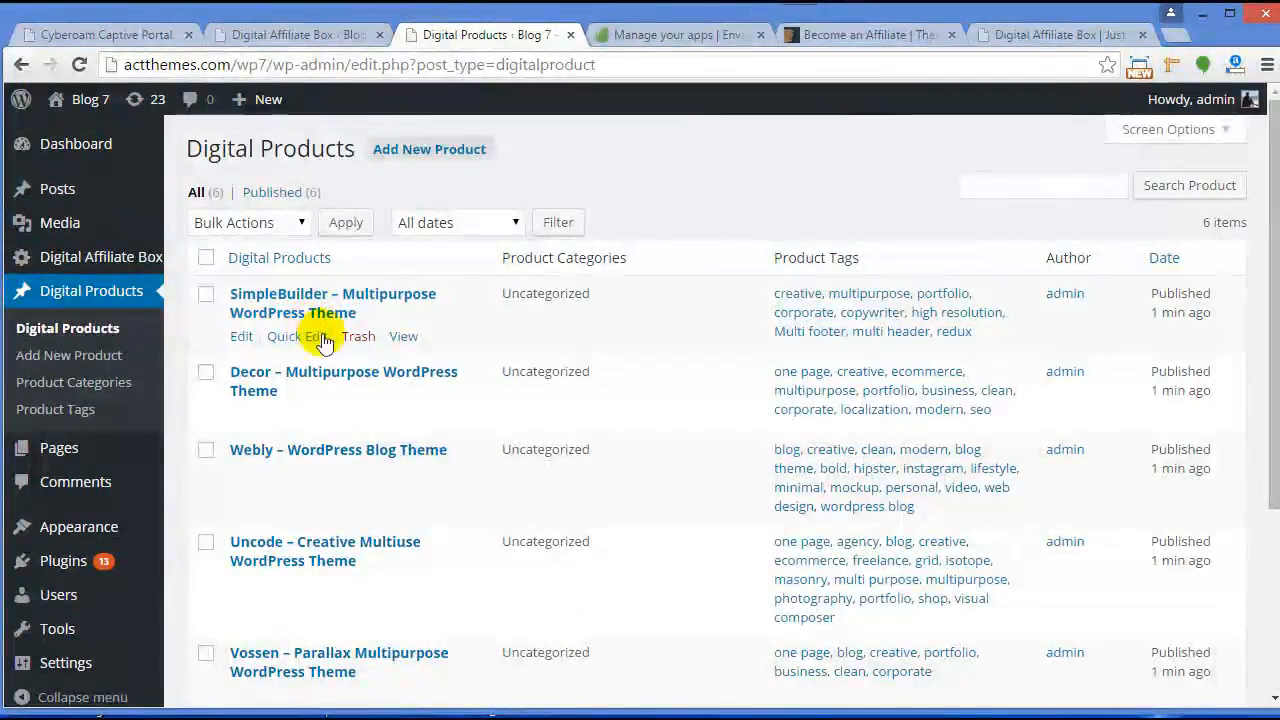
pyautogui.click(406, 338)
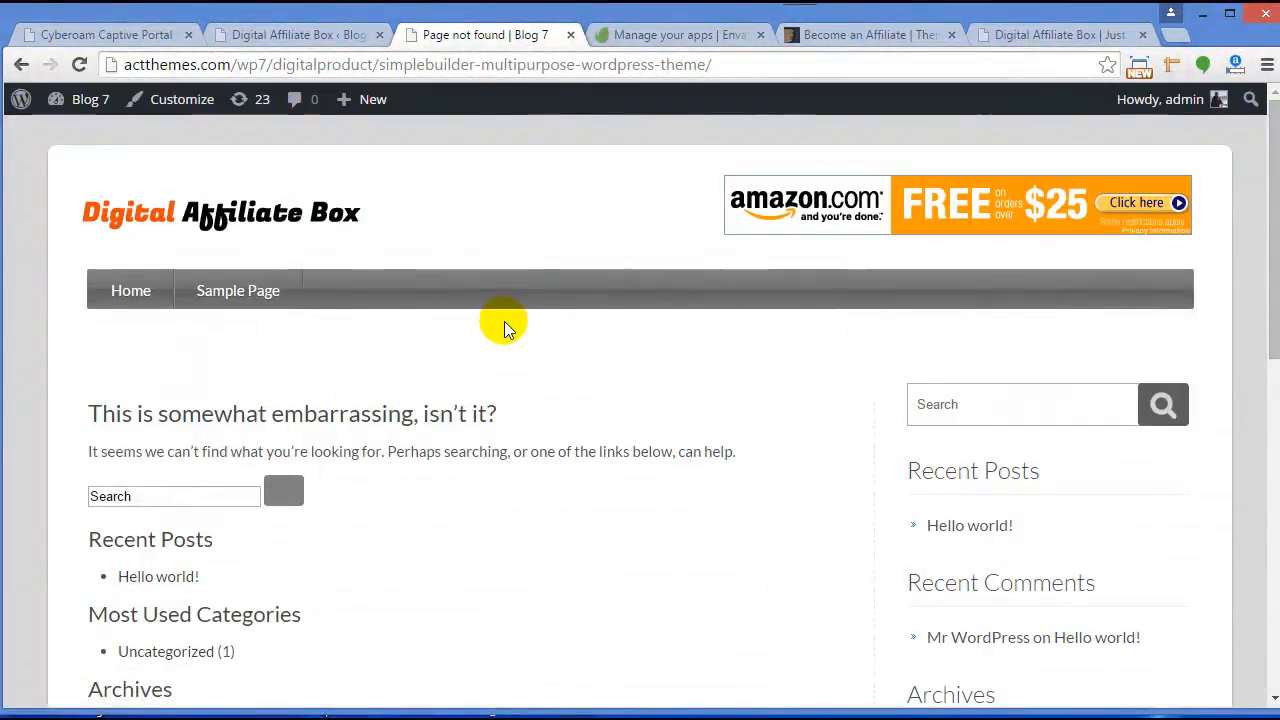
pyautogui.scroll(-5, 509, 429)
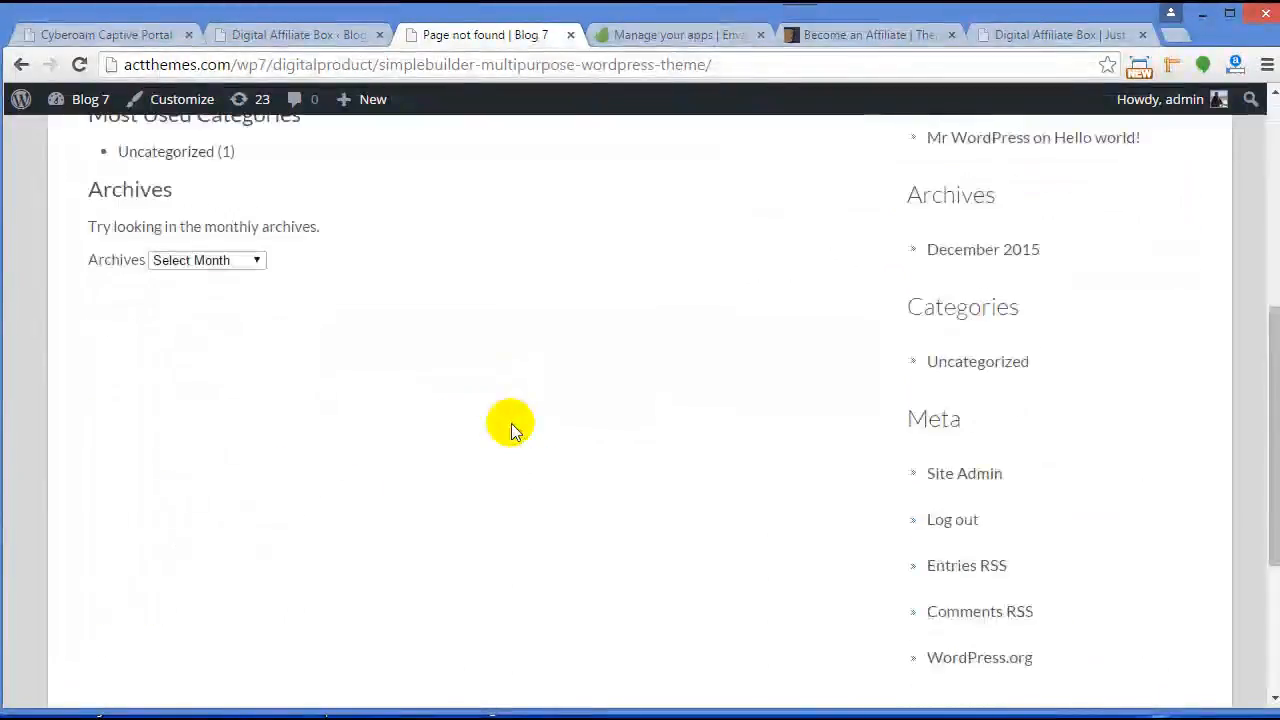
pyautogui.scroll(4, 509, 429)
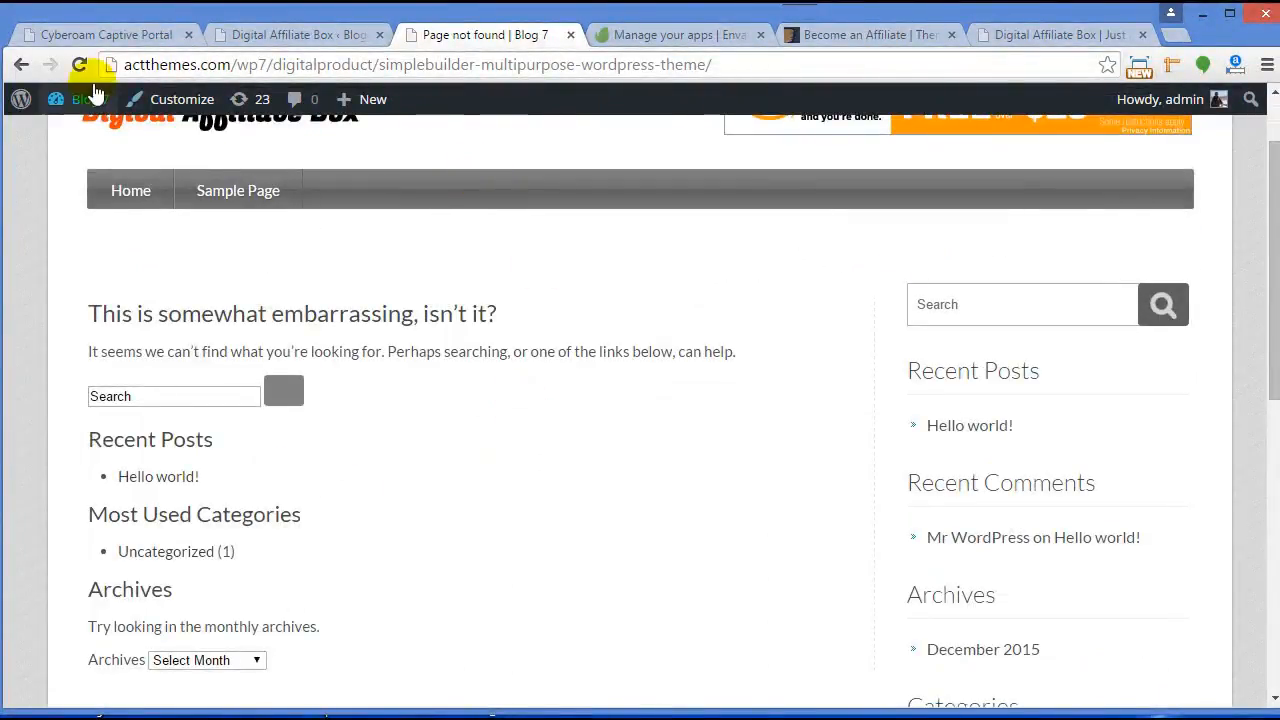
# - Open the admin Dashboard in a new browser tab
pyautogui.moveTo(85, 108)
pyautogui.middleClick(92, 145)
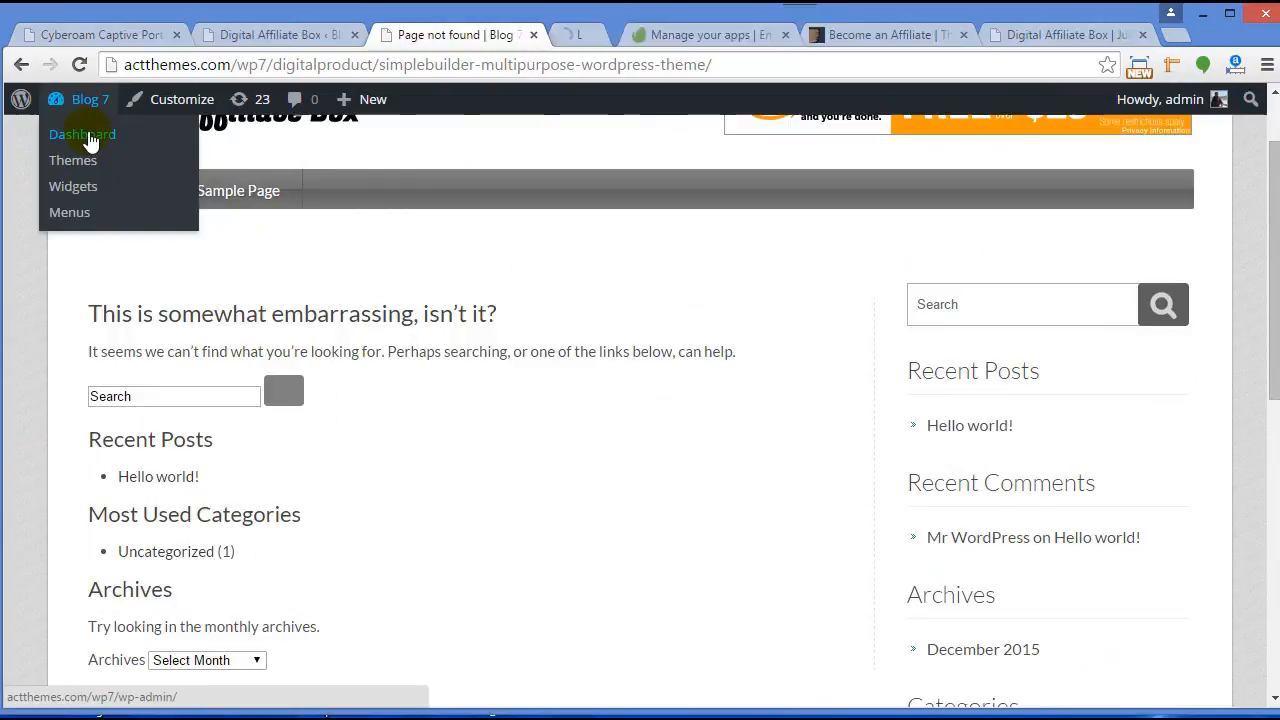
pyautogui.click(552, 34)
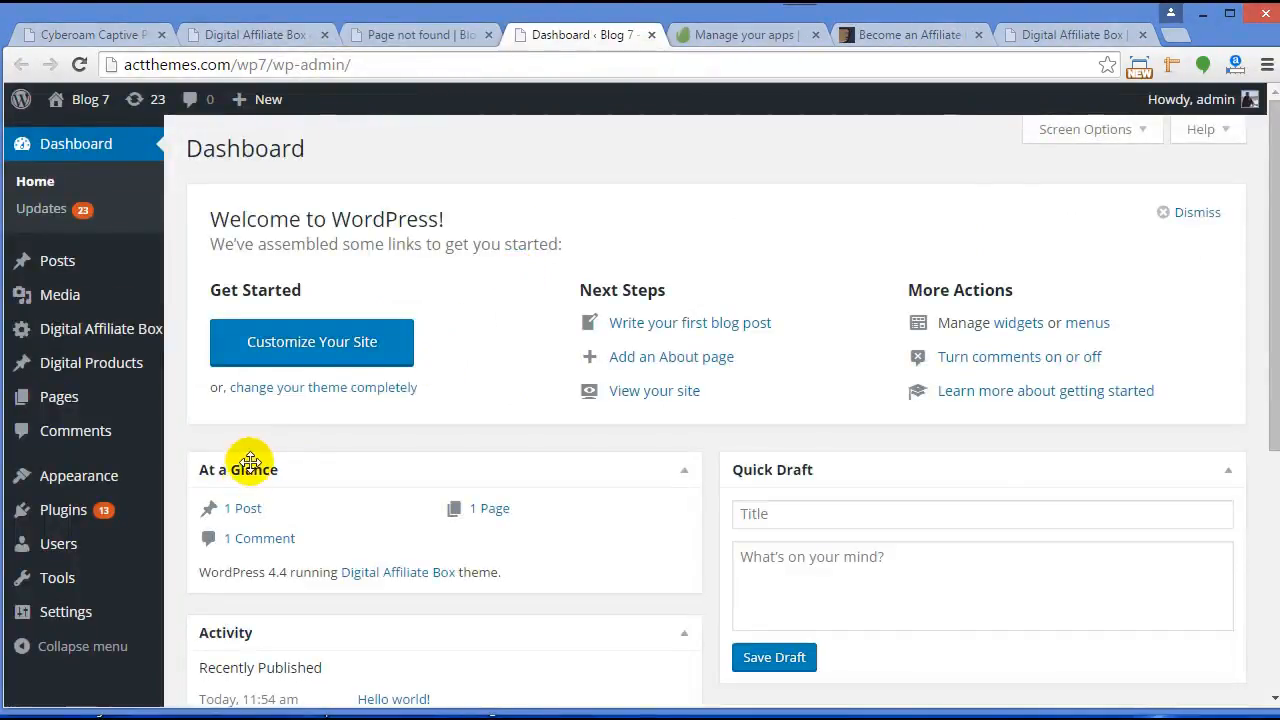
# - Save Post name as the permalink structure, then reload the SimpleBuilder product page
pyautogui.scroll(-1, 150, 540)
pyautogui.moveTo(85, 620)
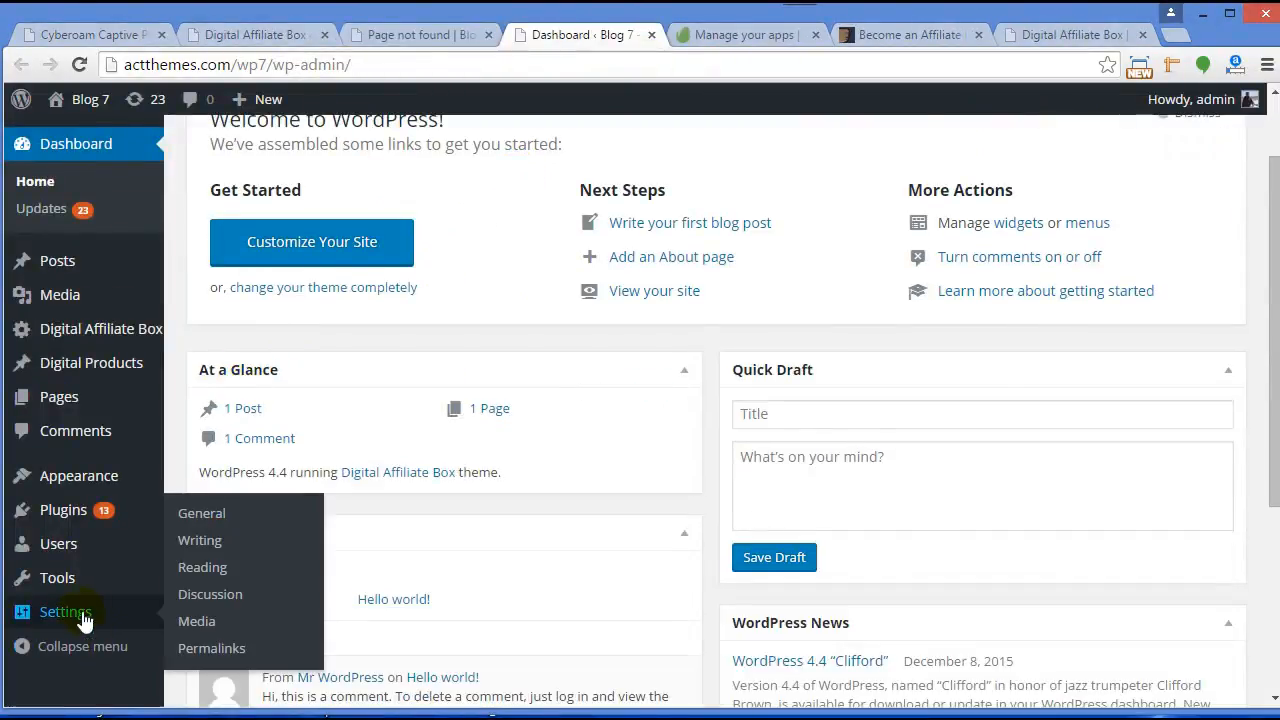
pyautogui.click(200, 648)
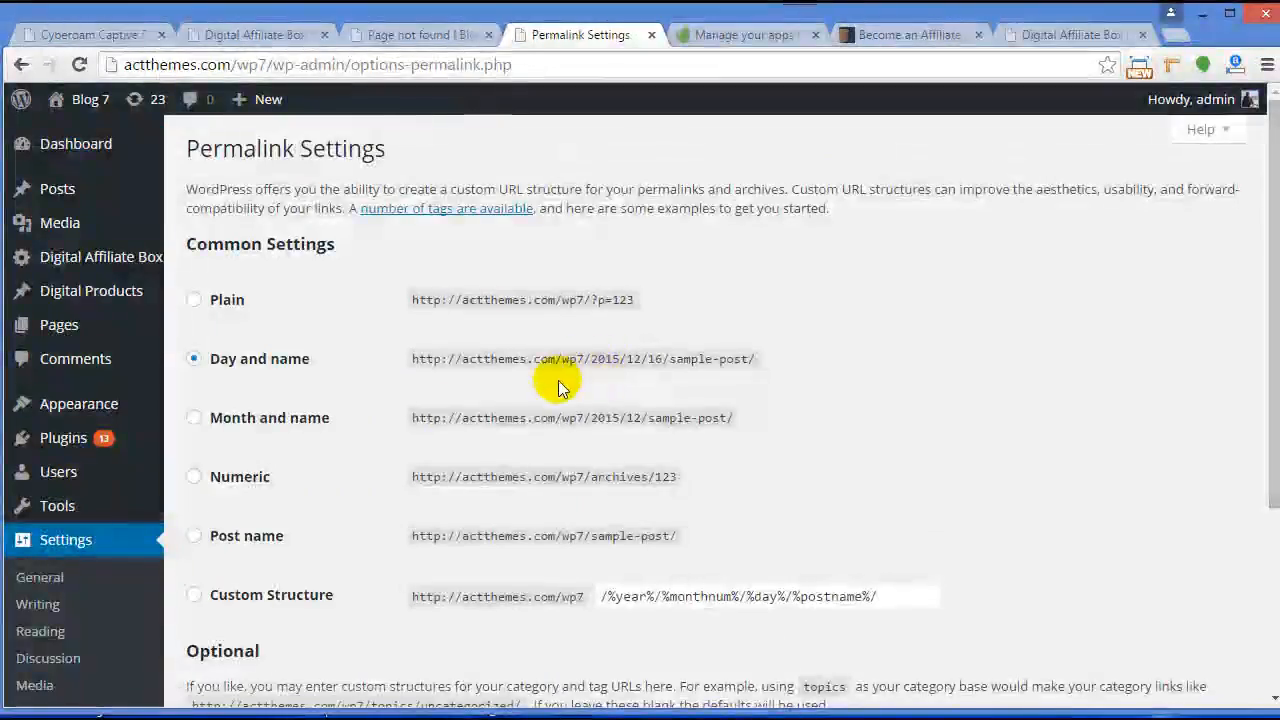
pyautogui.scroll(-1, 335, 398)
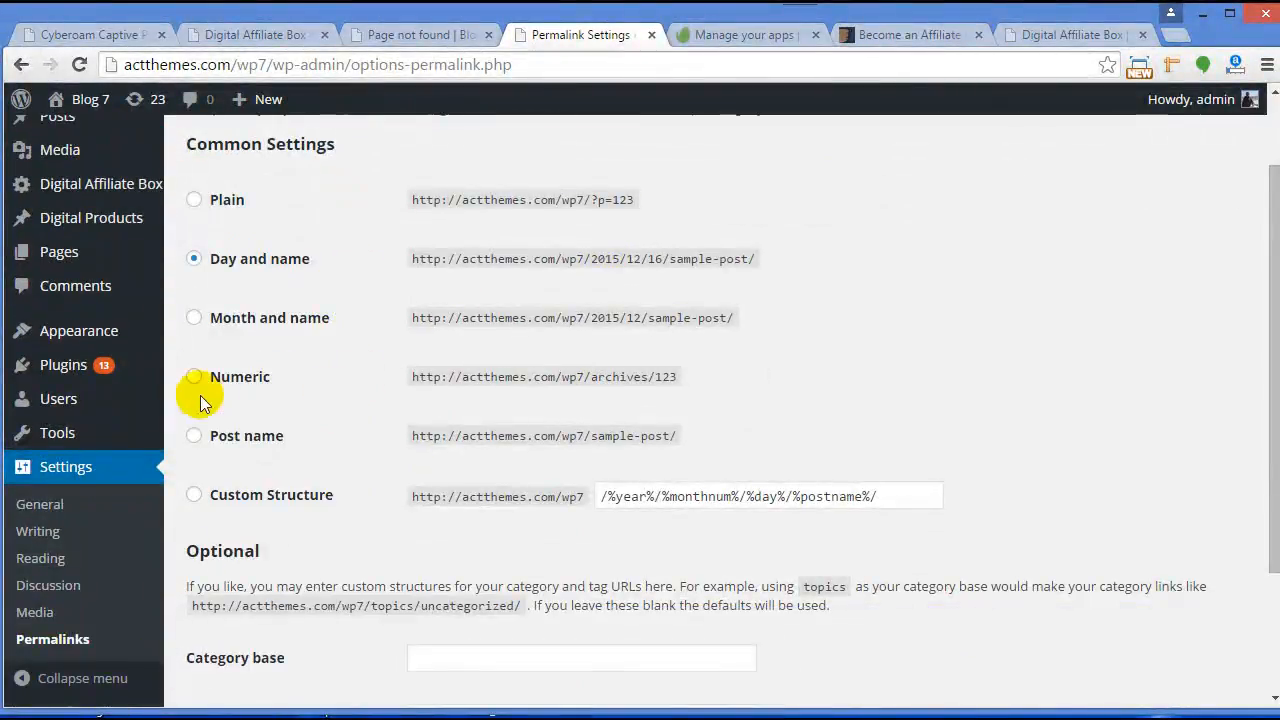
pyautogui.click(197, 438)
pyautogui.scroll(-2, 369, 473)
pyautogui.click(268, 606)
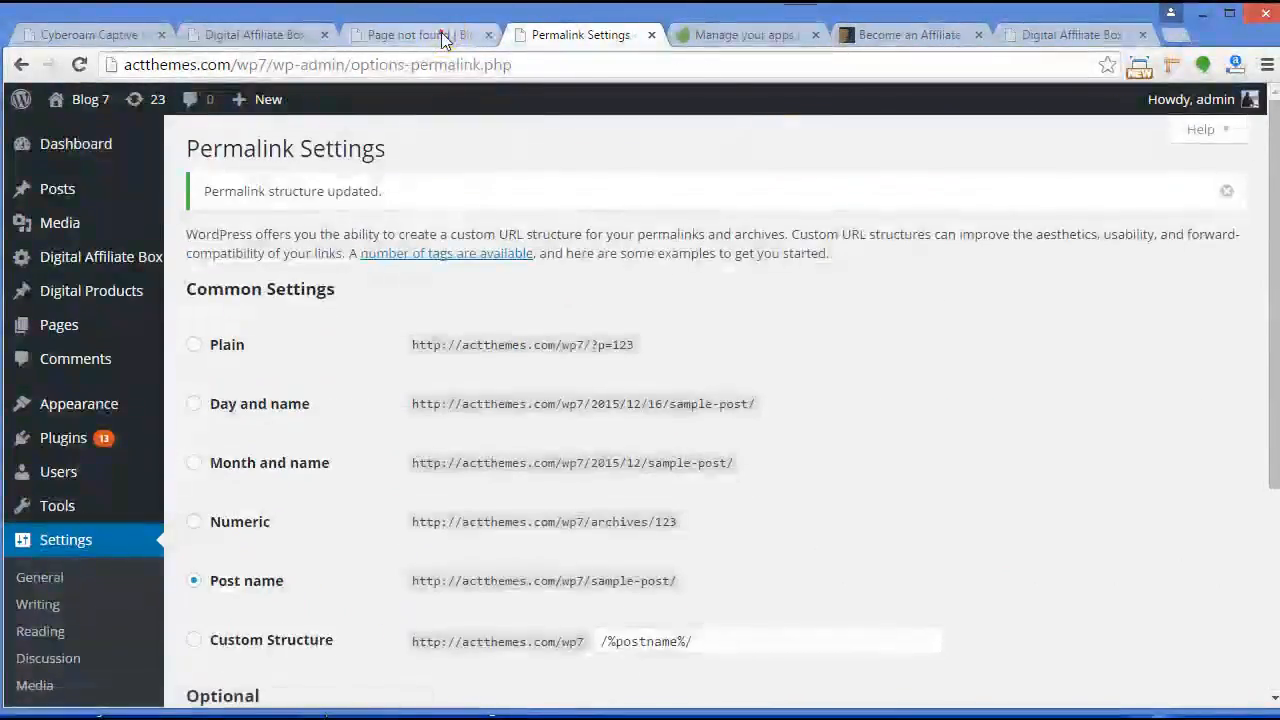
pyautogui.click(441, 33)
pyautogui.click(80, 65)
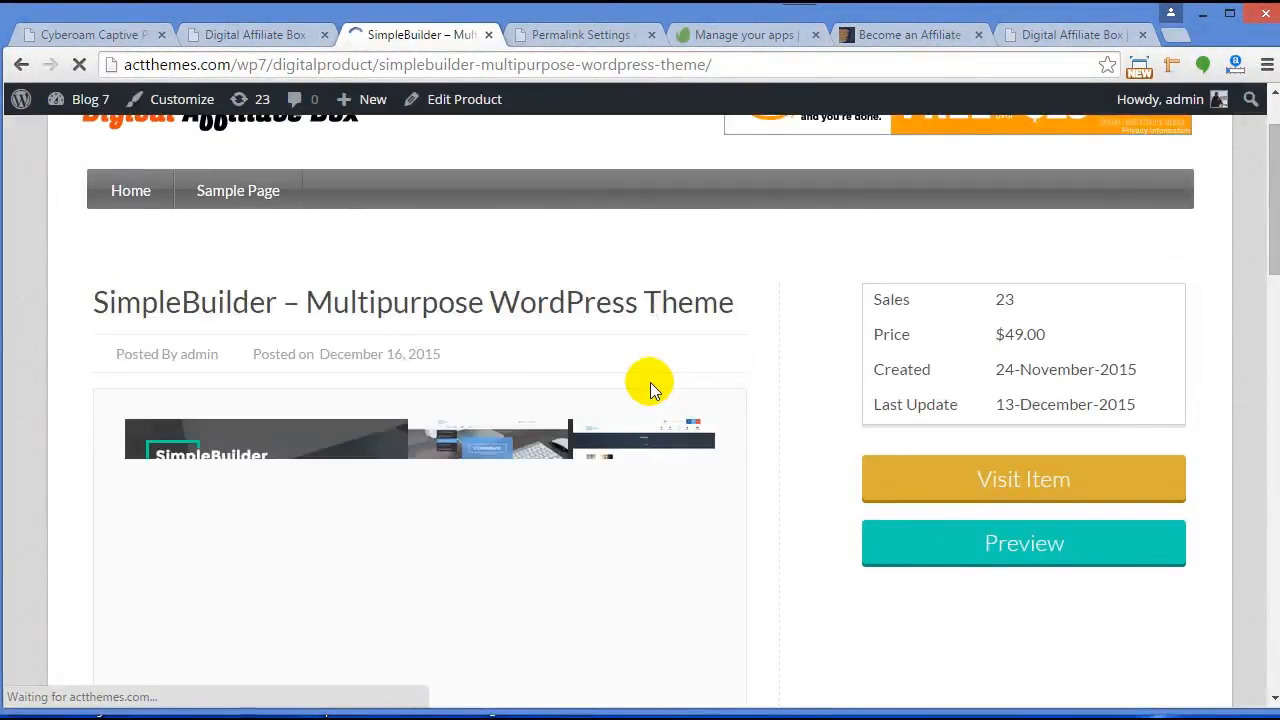
# - Review the now-working SimpleBuilder product page with its $49.00 price and sales details
pyautogui.scroll(-2, 656, 365)
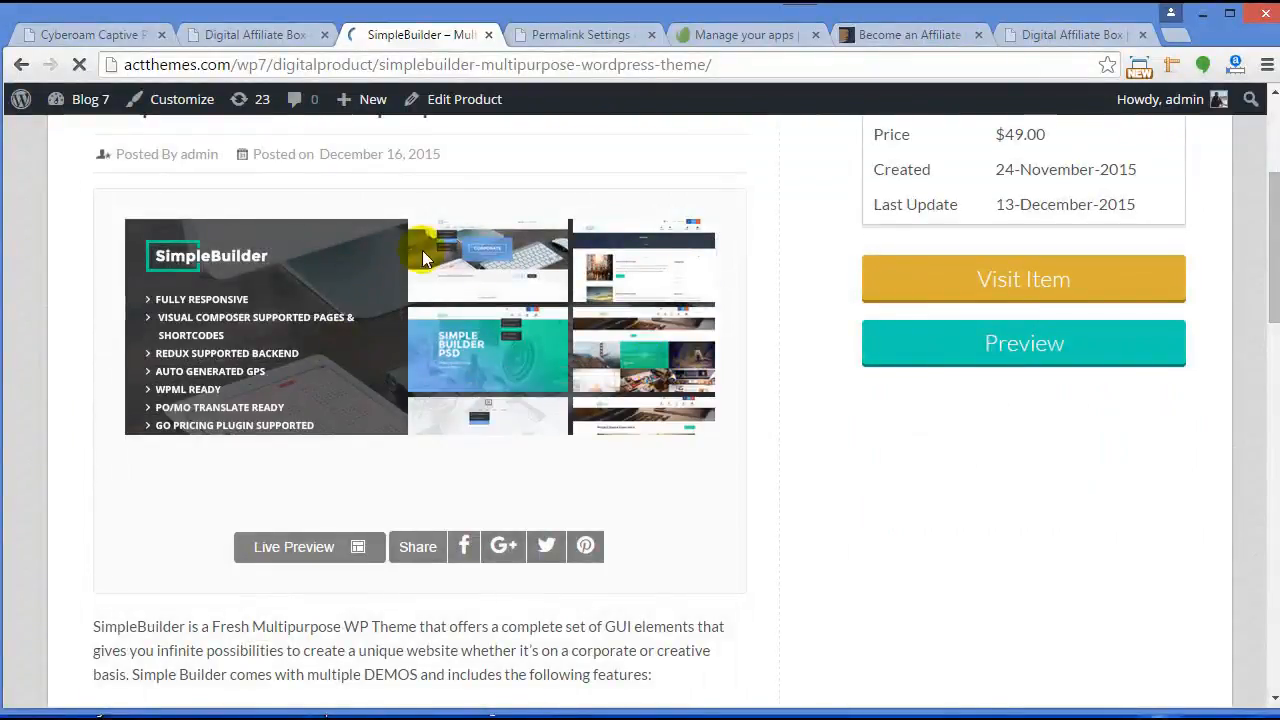
pyautogui.scroll(-2, 591, 316)
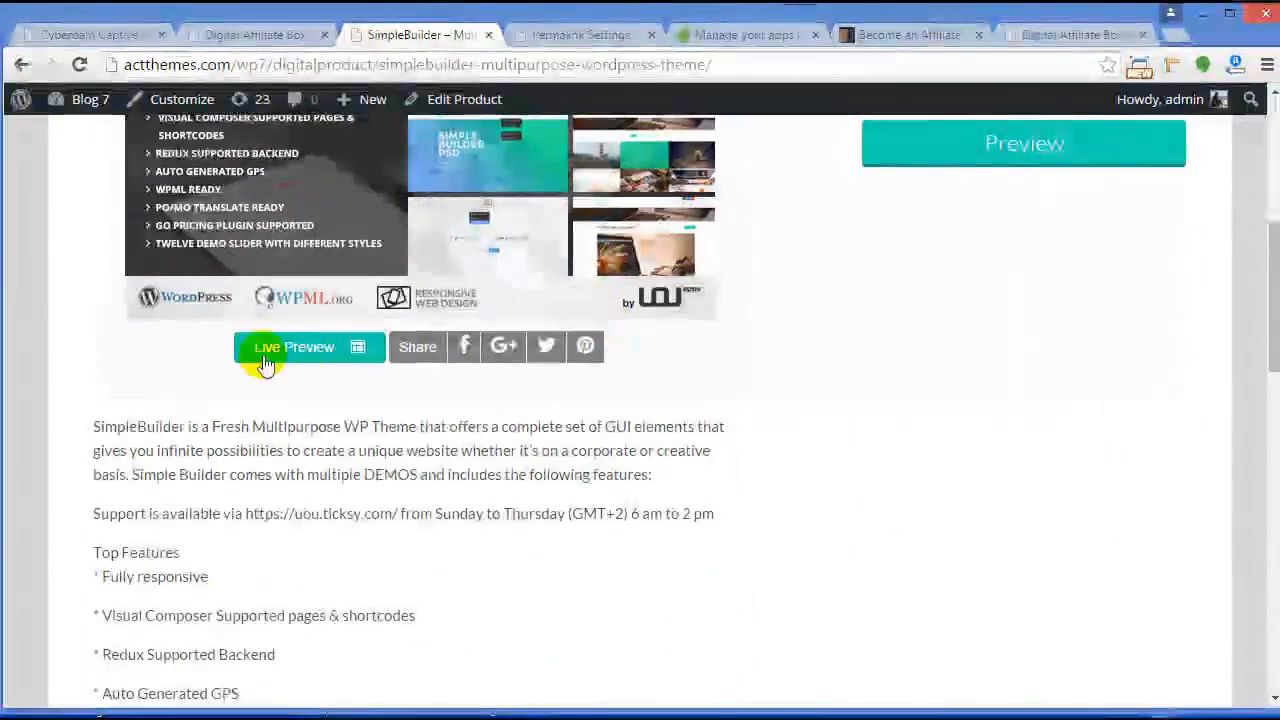
pyautogui.scroll(-3, 303, 222)
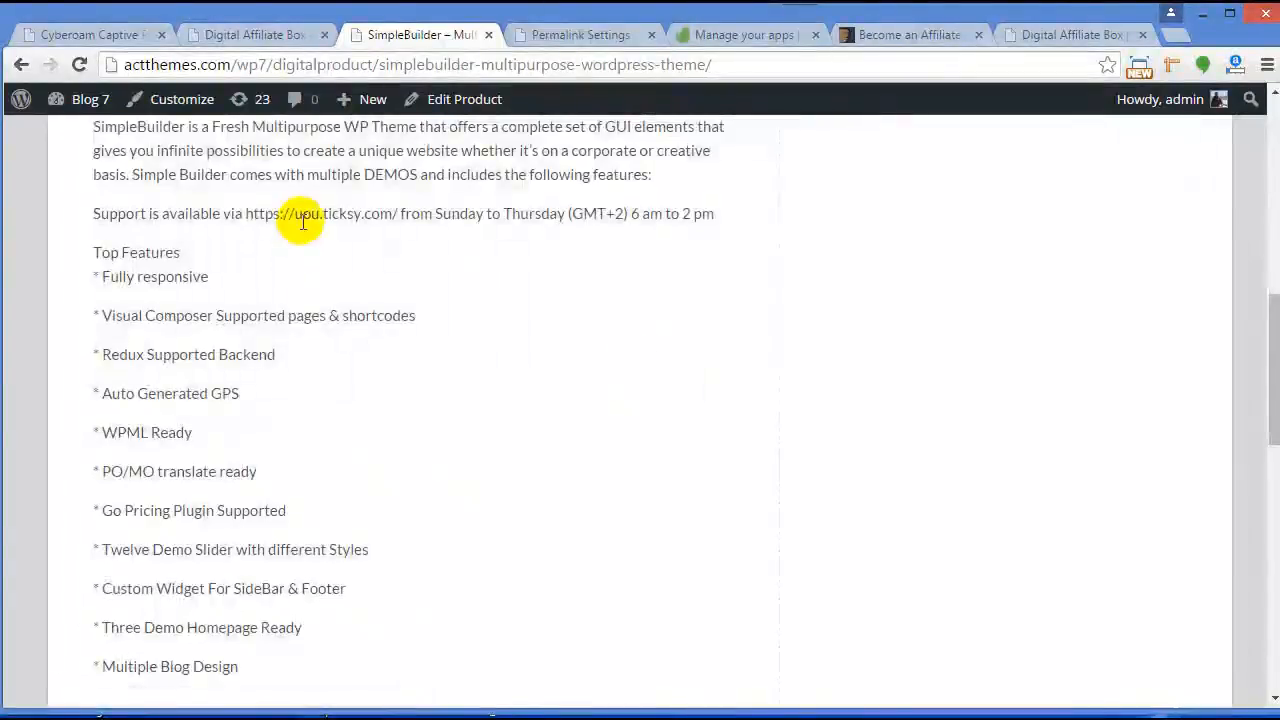
pyautogui.scroll(-8, 443, 453)
pyautogui.scroll(15, 526, 405)
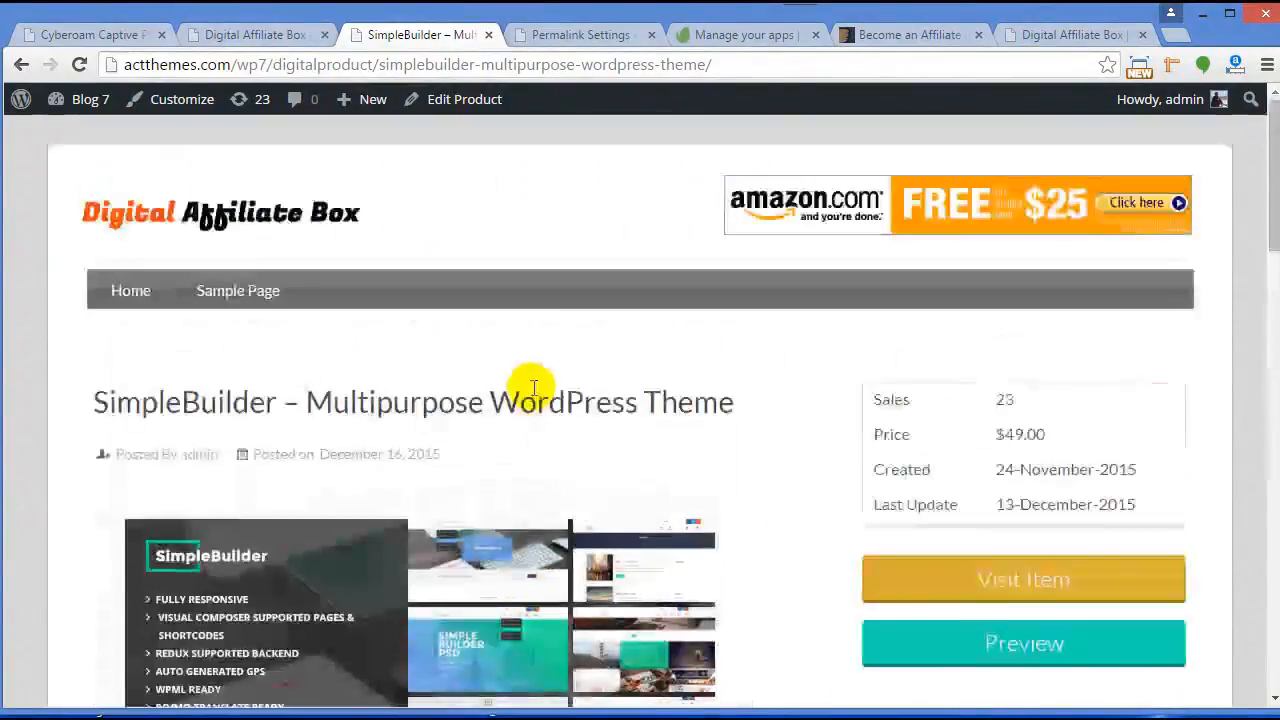
# - Open Blog 7's homepage in a new tab and look it over
pyautogui.click(260, 36)
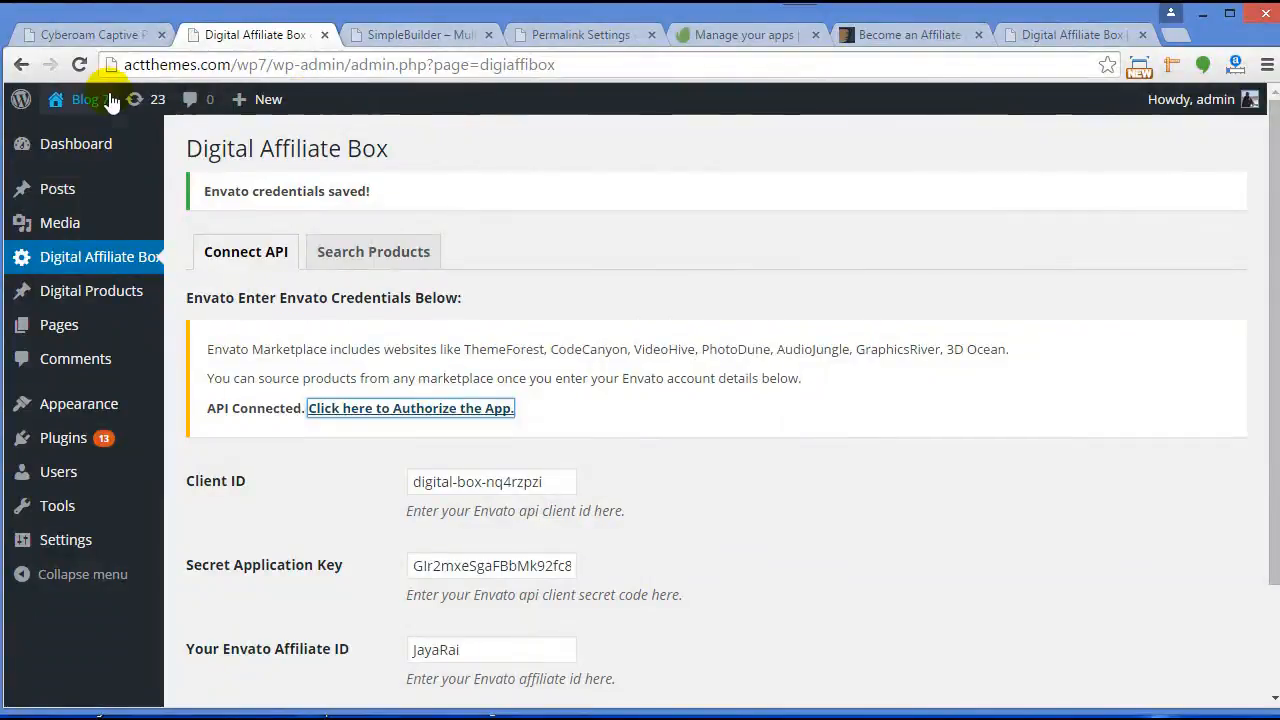
pyautogui.moveTo(90, 104)
pyautogui.middleClick(87, 139)
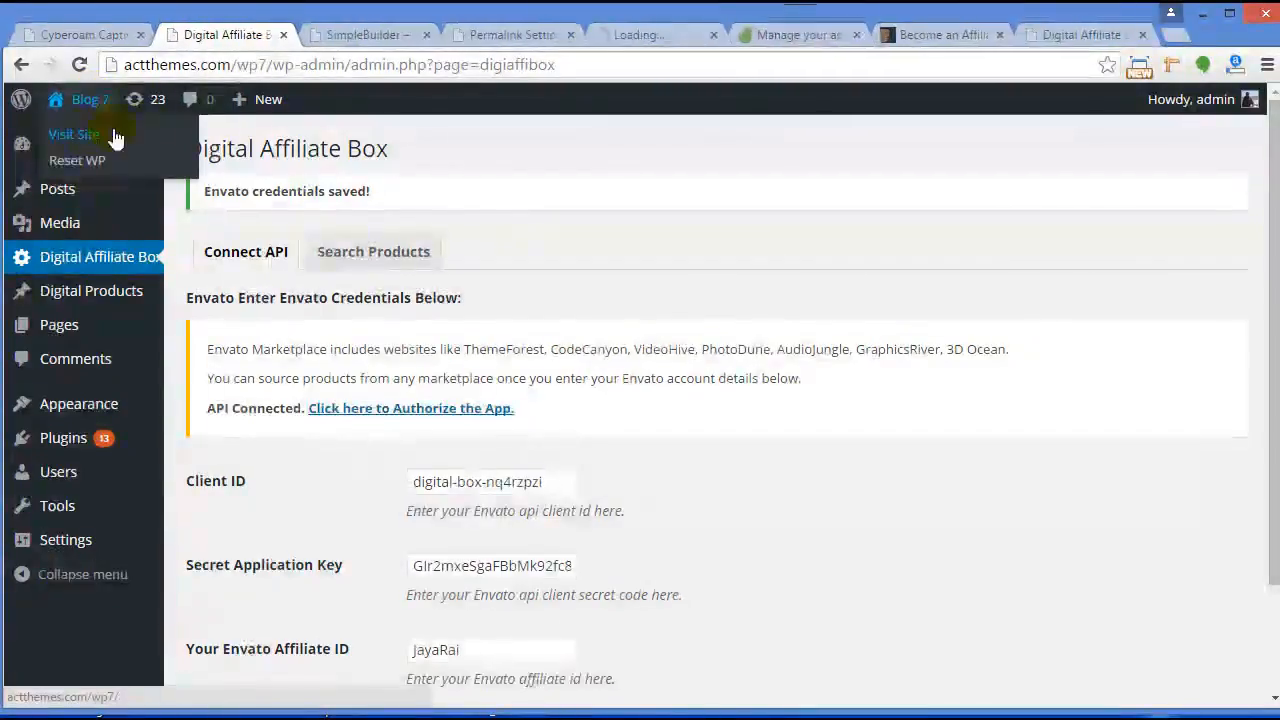
pyautogui.click(653, 34)
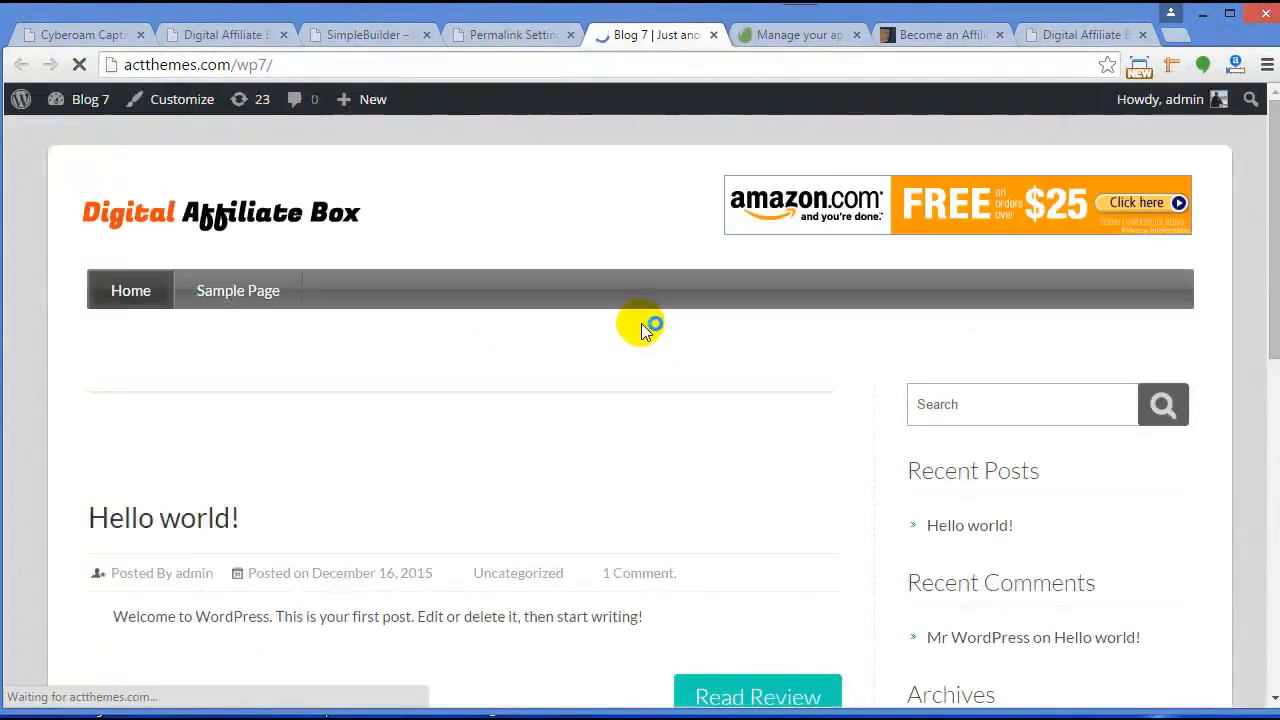
pyautogui.scroll(-3, 640, 328)
pyautogui.scroll(-3, 594, 371)
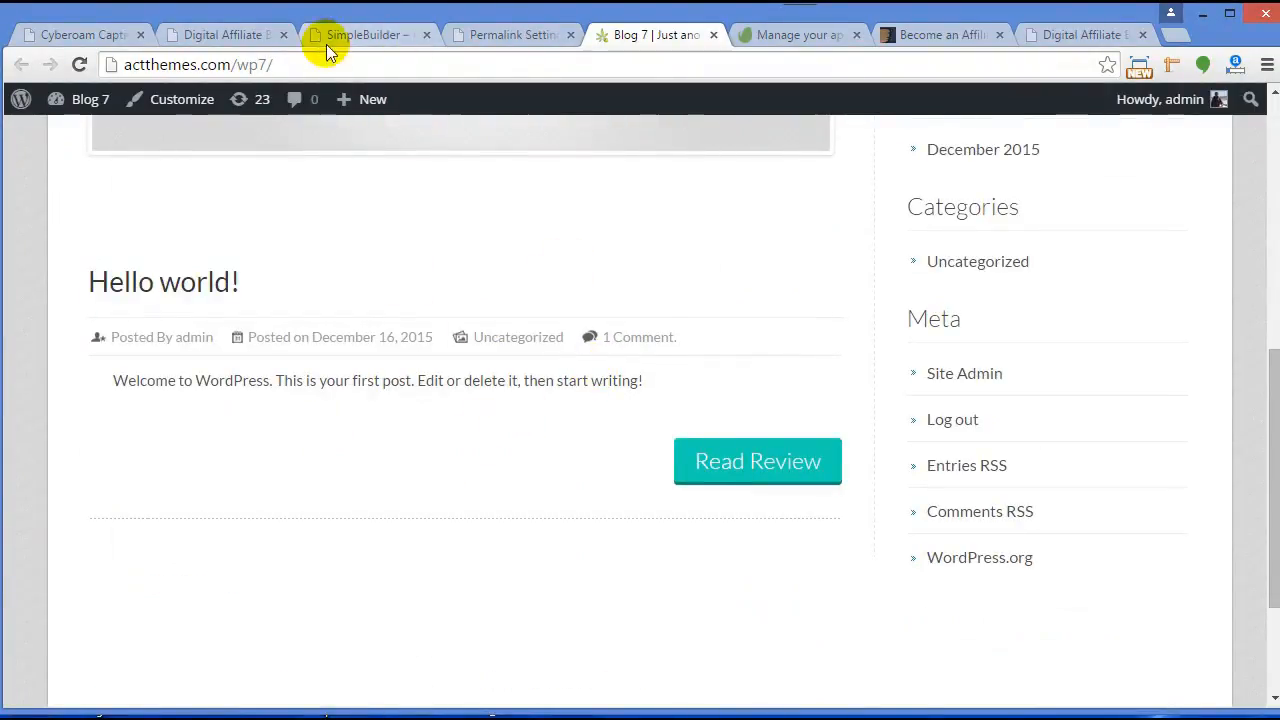
pyautogui.click(205, 35)
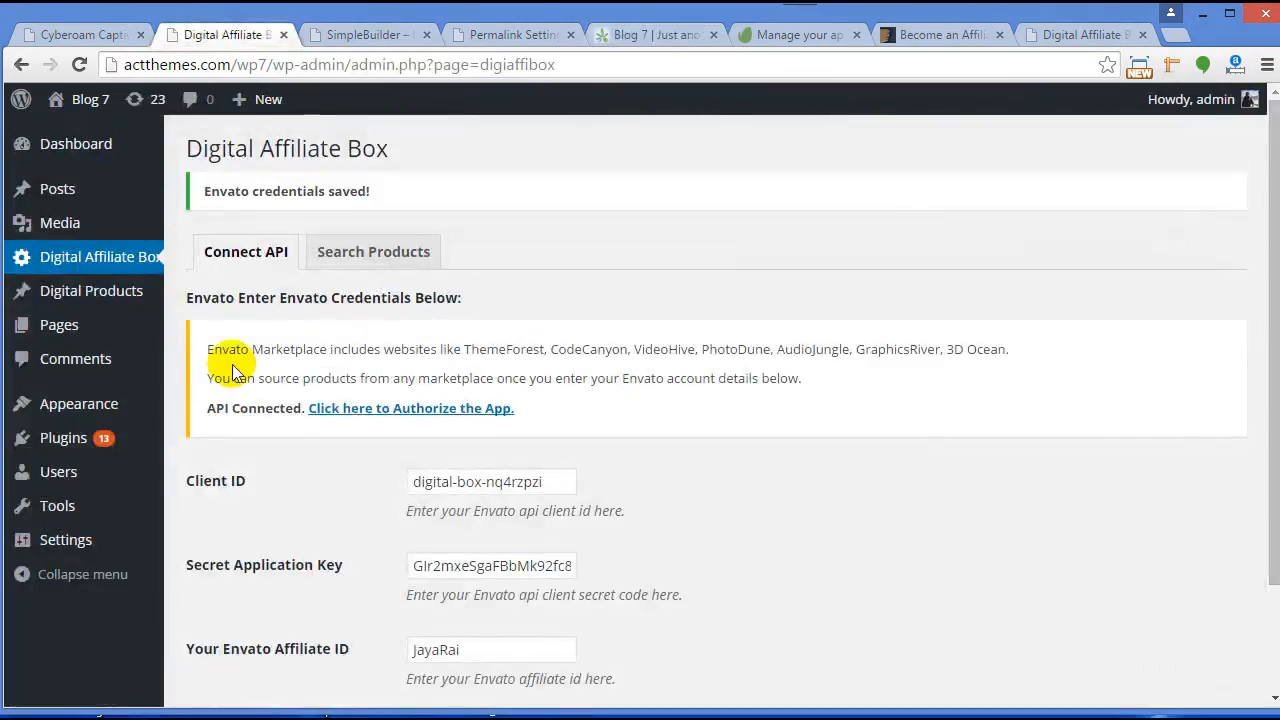
# - In Theme Options > Home Settings, set Home Page Listing Post to Product and save
pyautogui.moveTo(60, 405)
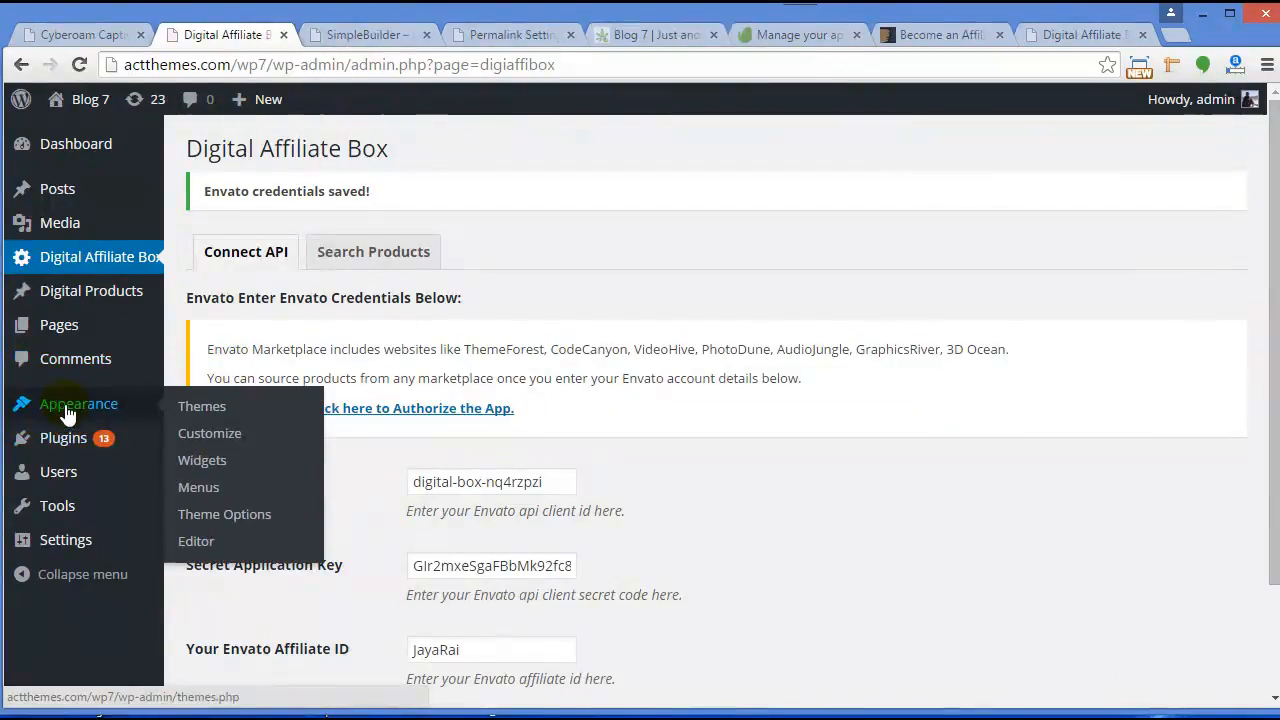
pyautogui.click(221, 514)
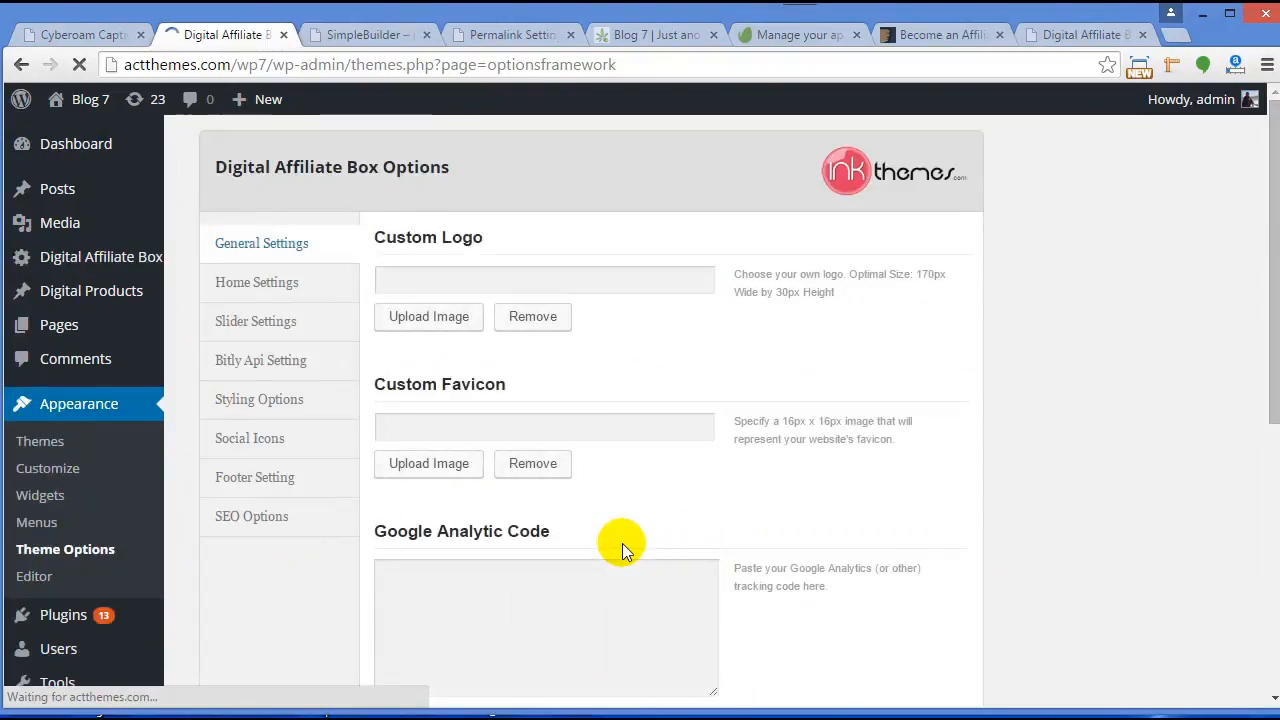
pyautogui.click(292, 282)
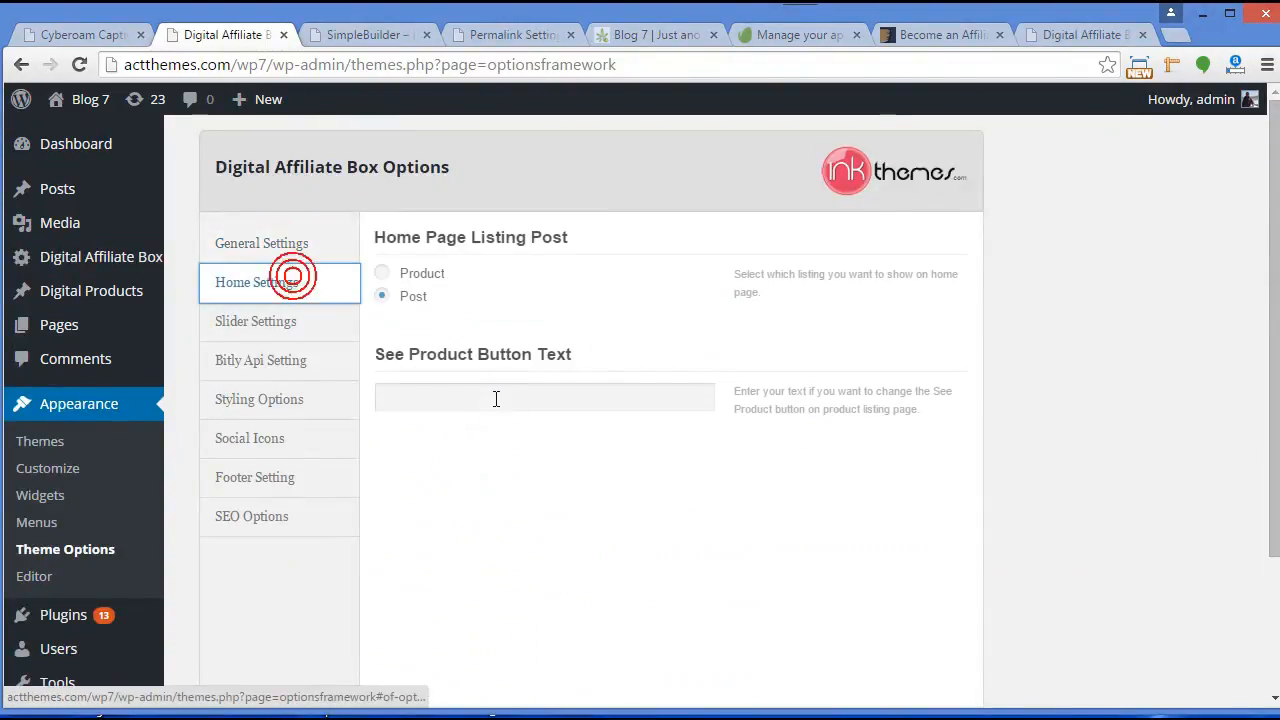
pyautogui.click(382, 273)
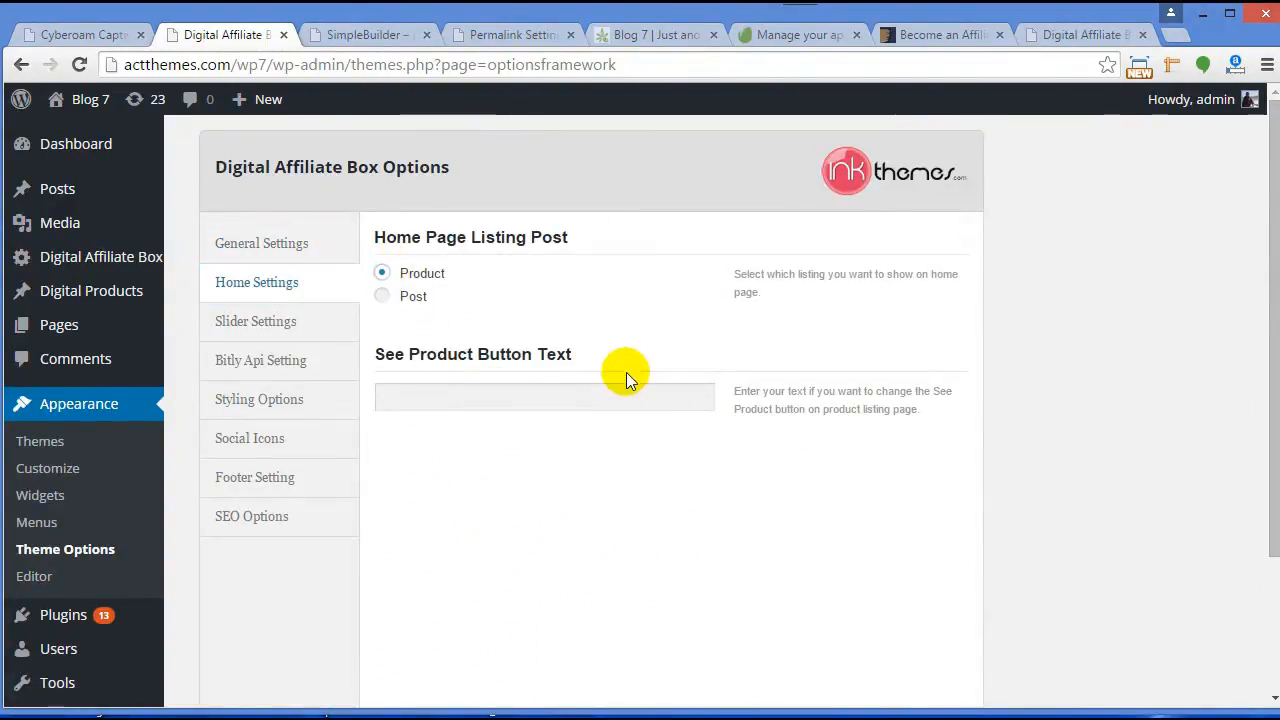
pyautogui.scroll(-2, 626, 370)
pyautogui.click(867, 612)
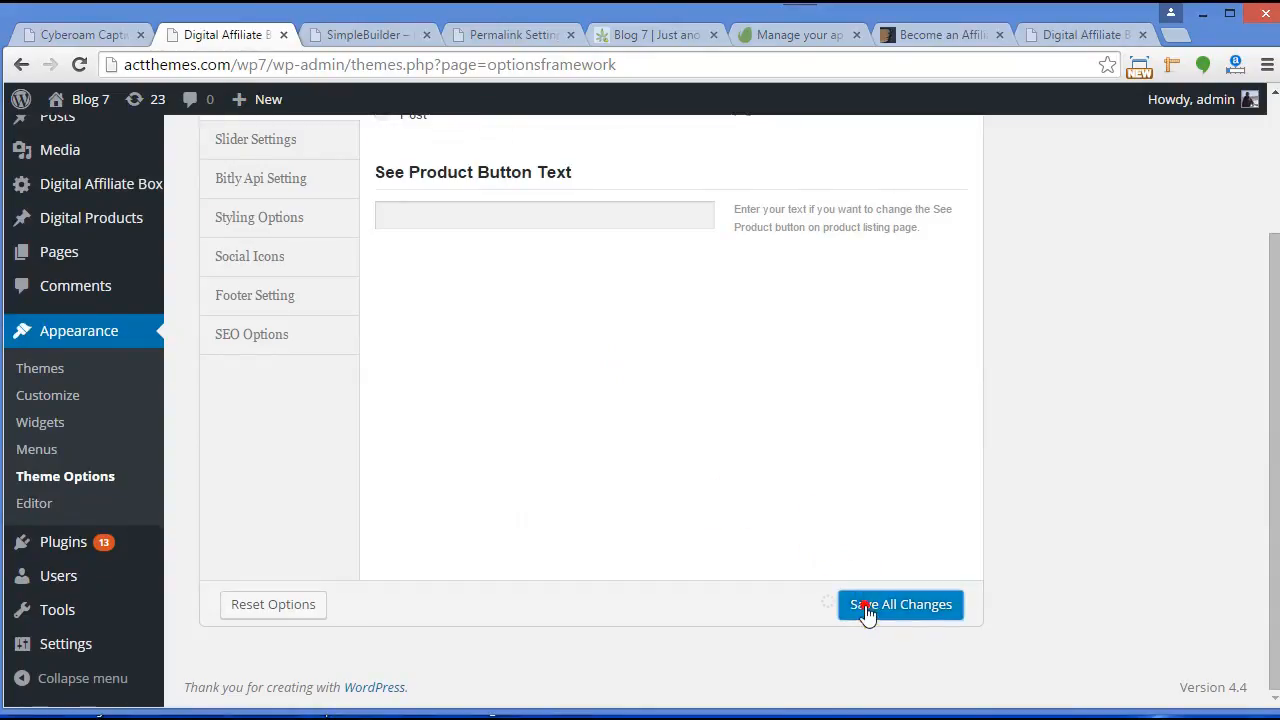
pyautogui.click(483, 34)
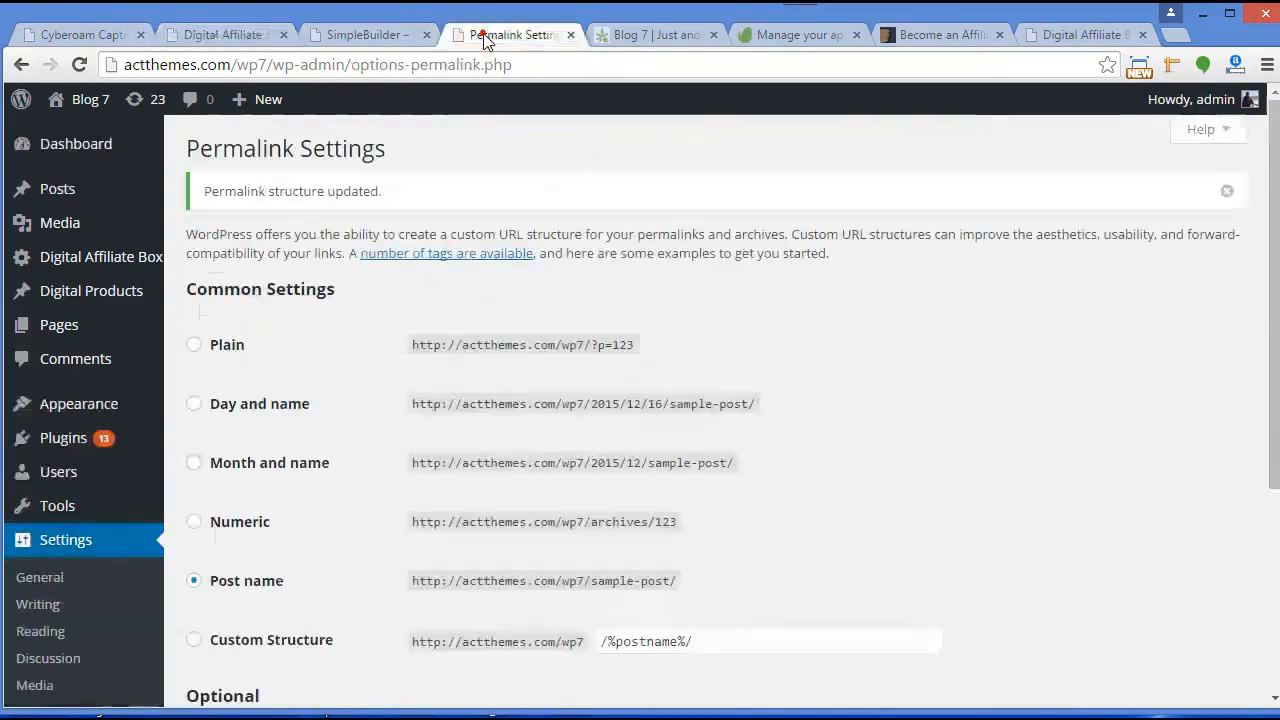
# - Reload Blog 7's homepage and scroll through the listed products like SimpleBuilder, Decor and Webly
pyautogui.click(650, 34)
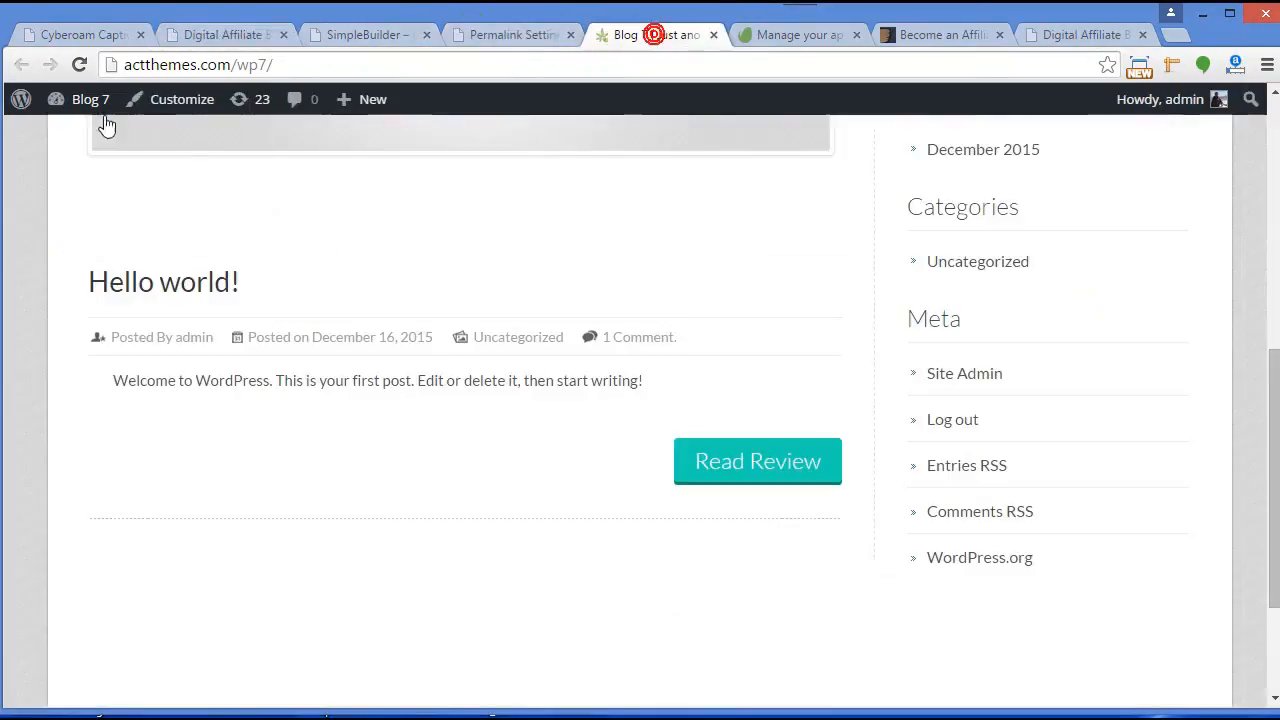
pyautogui.click(79, 64)
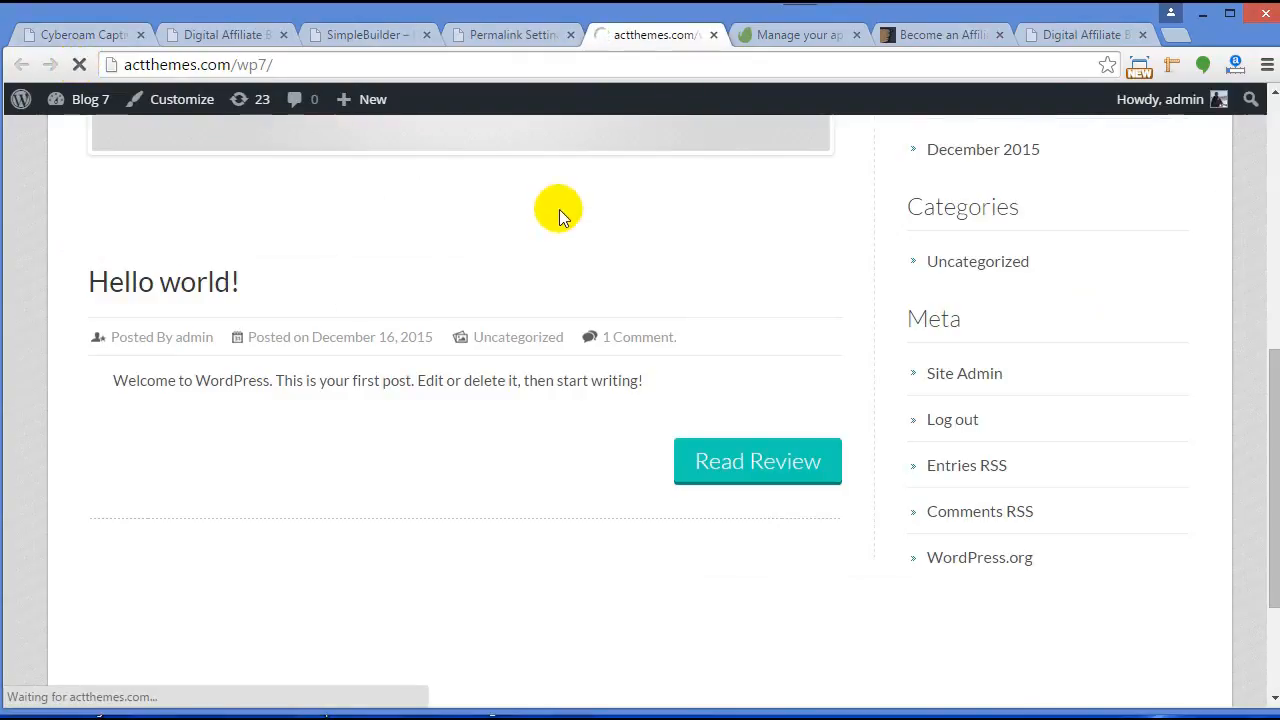
pyautogui.click(736, 249)
pyautogui.scroll(6, 590, 358)
pyautogui.scroll(-7, 590, 358)
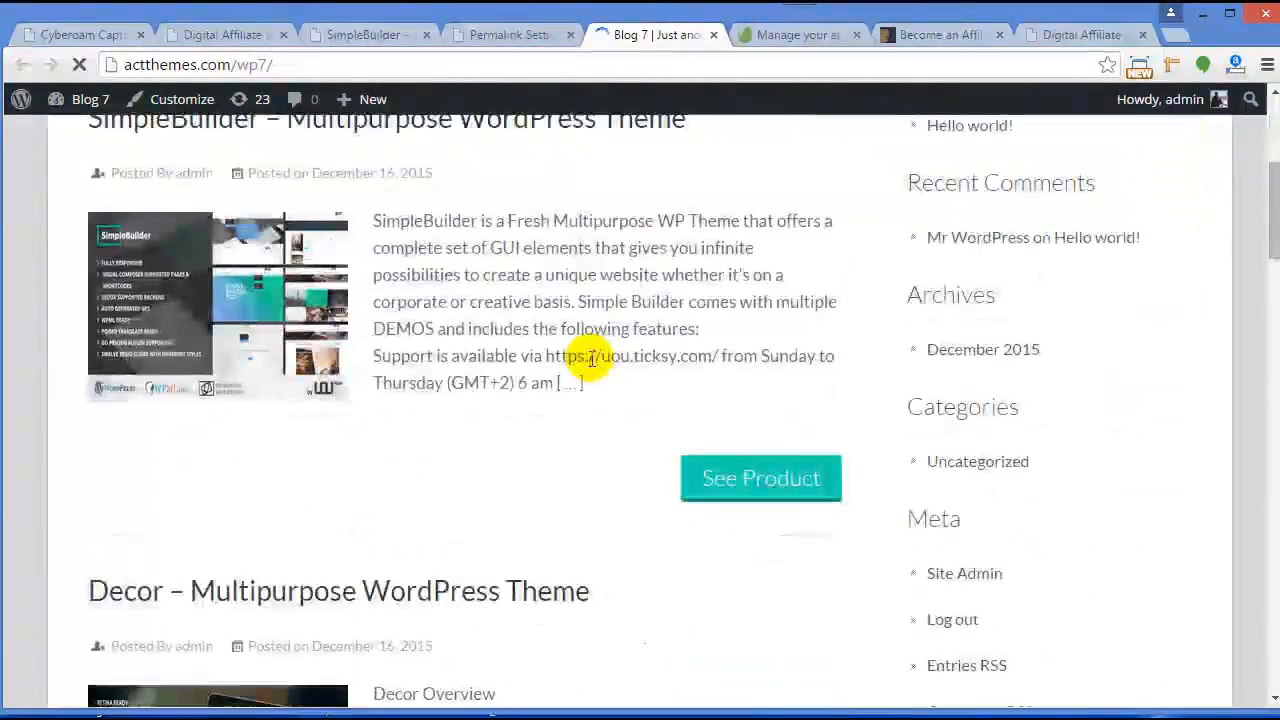
pyautogui.scroll(-5, 529, 443)
pyautogui.scroll(-4, 529, 443)
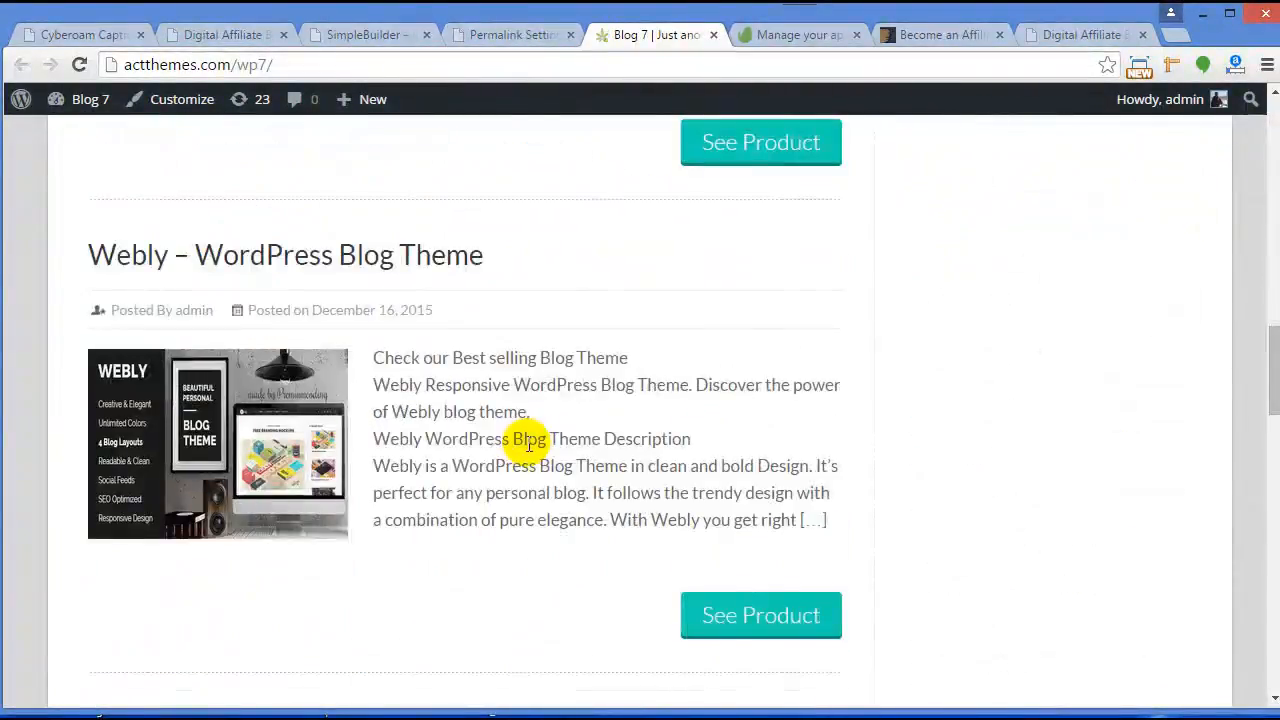
pyautogui.scroll(13, 527, 432)
pyautogui.scroll(-2, 527, 432)
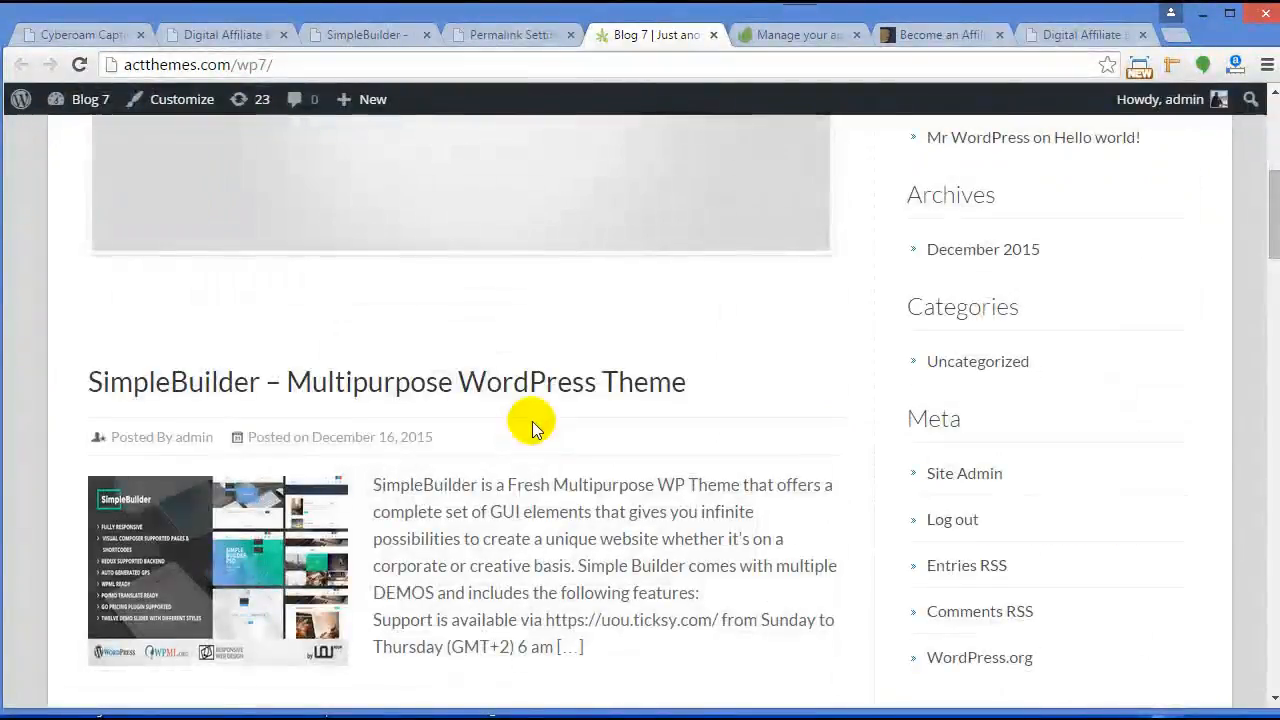